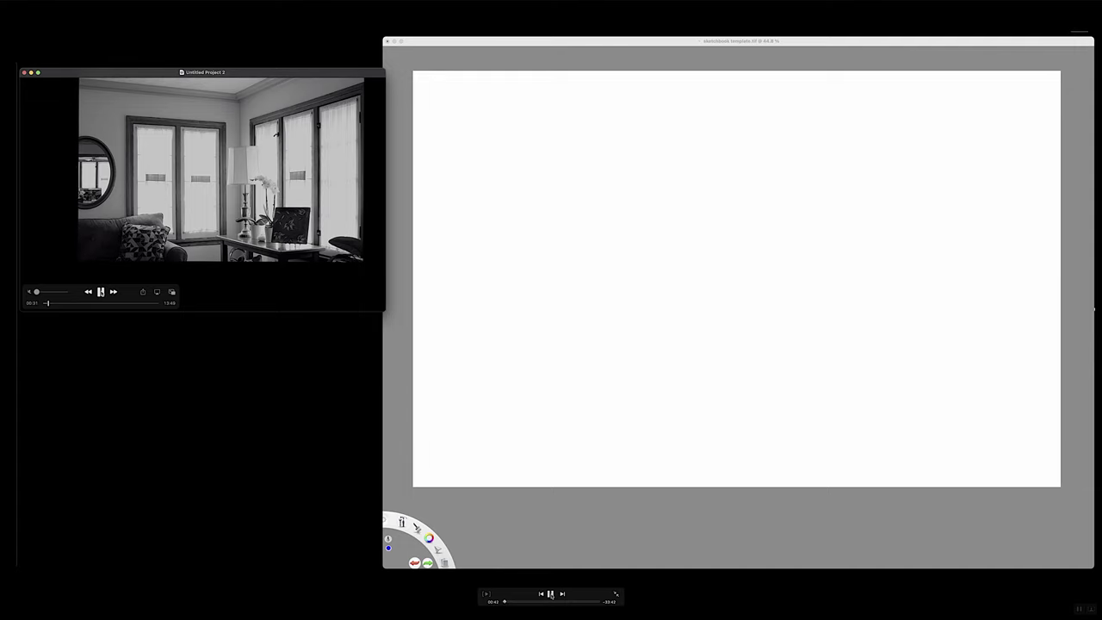
- Clear the canvas by undoing all the blue room lines and resume the reference video
left_click(100, 291)
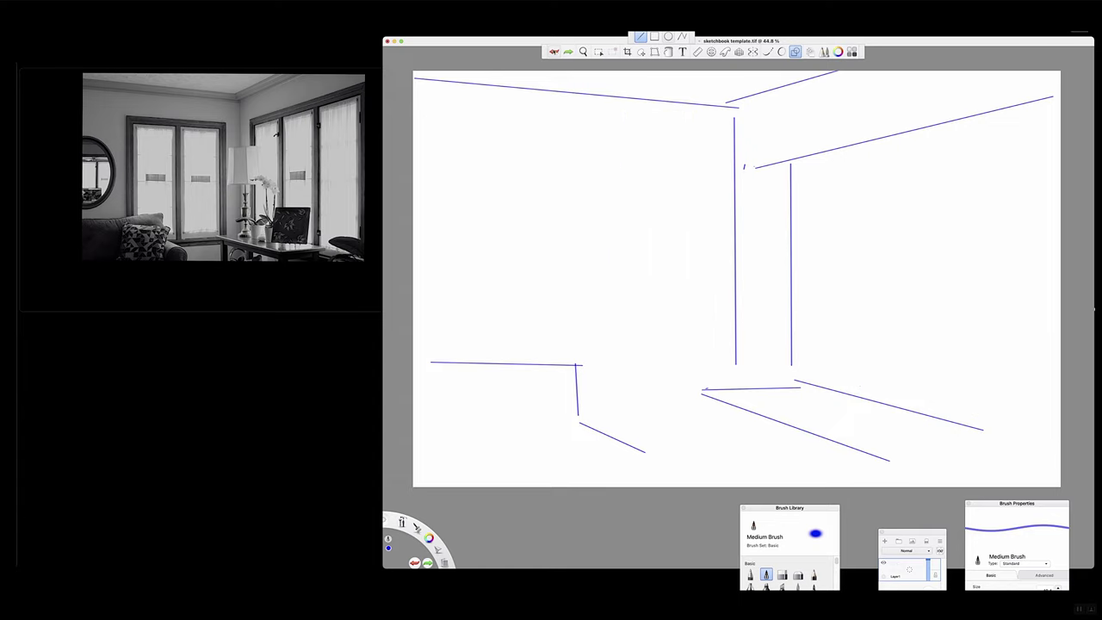
left_click(555, 52)
left_click(554, 52)
left_click(554, 51)
left_click(555, 52)
left_click(555, 52)
left_click(555, 52)
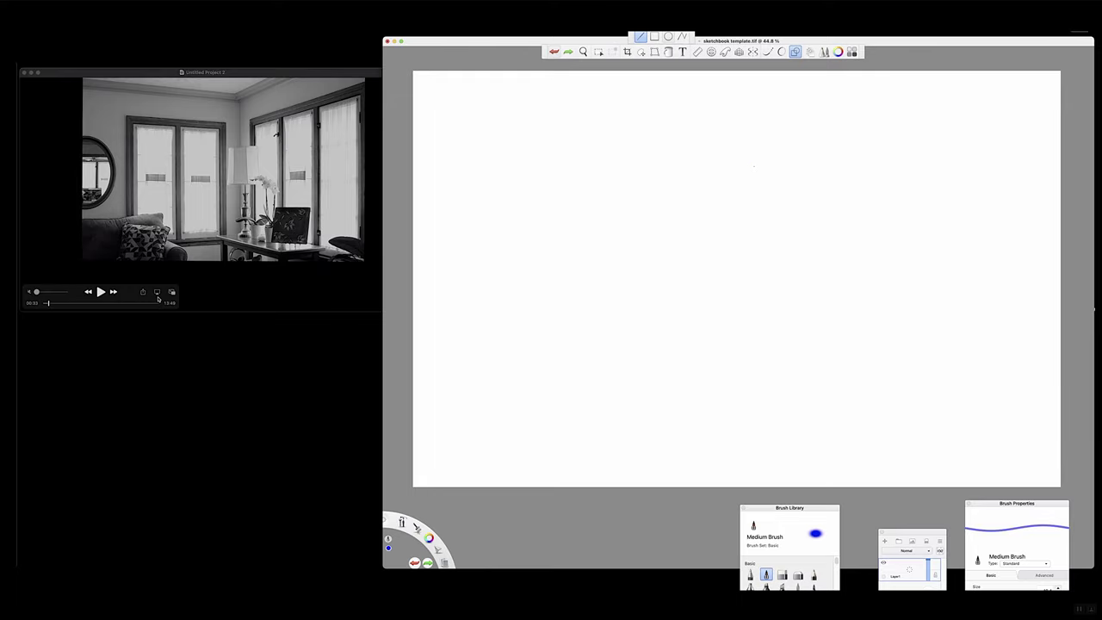
left_click(100, 293)
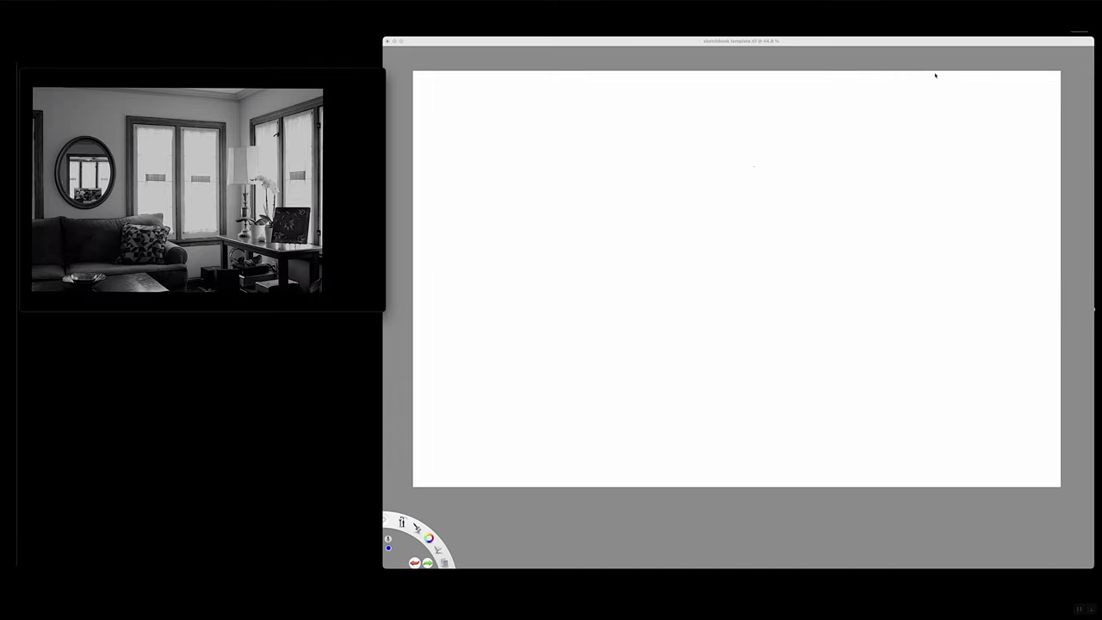
- Sketch the ceiling edges and vertical wall corner of the room, plus the near edge of the right wall's window, using straight lines
key("Tab")
mouse_move(940, 73)
left_mouse_down()
mouse_move(829, 98)
mouse_move(575, 80)
left_mouse_up()
left_click_drag(828, 102, 827, 380)
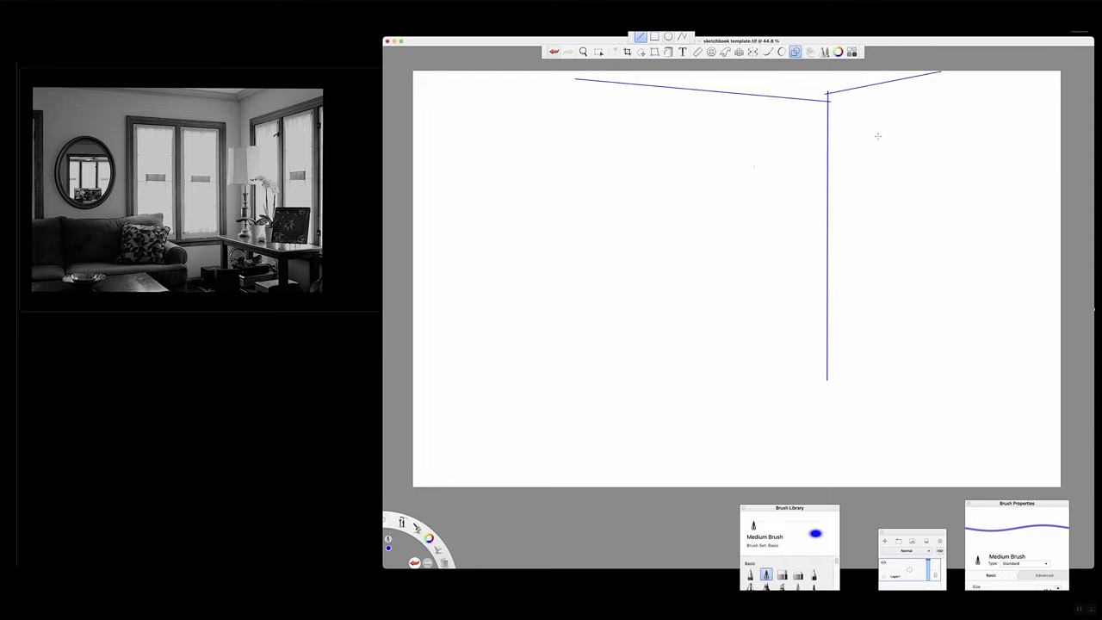
mouse_move(874, 126)
left_mouse_down()
mouse_move(1061, 84)
mouse_move(882, 362)
left_mouse_up()
left_click_drag(834, 93, 830, 388)
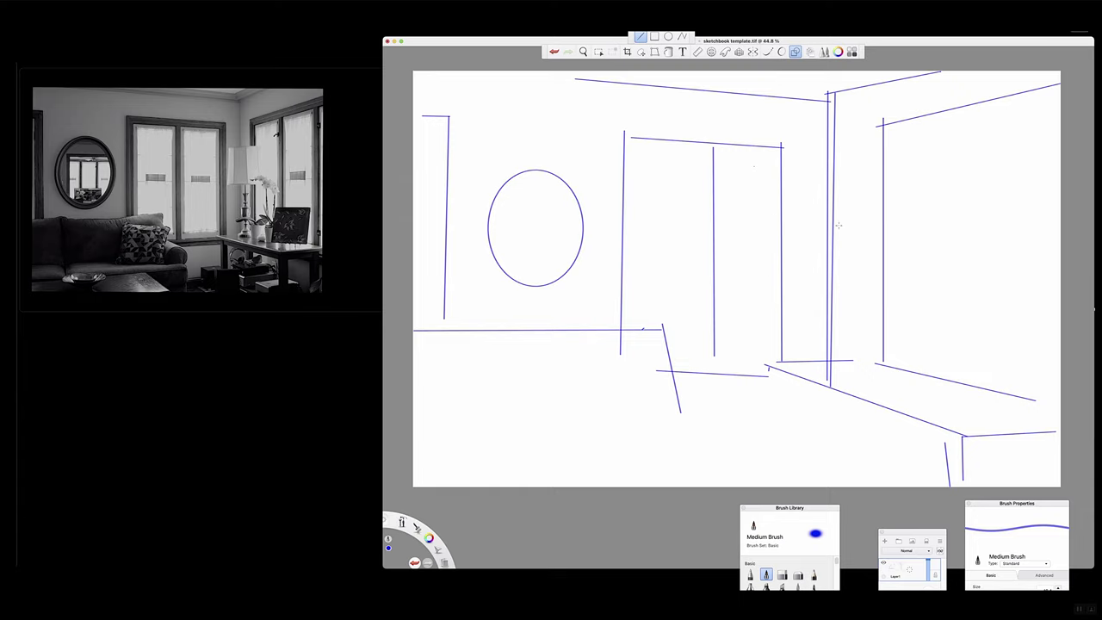
- Sketch the table lamp in front of the wall corner with straight lines for its shade, stand and base
left_click_drag(819, 173, 866, 170)
mouse_move(855, 173)
left_mouse_down()
mouse_move(856, 226)
mouse_move(849, 216)
left_mouse_up()
mouse_move(806, 172)
left_mouse_down()
mouse_move(789, 255)
mouse_move(875, 257)
left_mouse_up()
mouse_move(866, 218)
left_mouse_down()
mouse_move(865, 264)
mouse_move(835, 364)
left_mouse_up()
left_click_drag(847, 283, 840, 353)
mouse_move(831, 360)
left_mouse_down()
mouse_move(842, 370)
mouse_move(852, 361)
left_mouse_up()
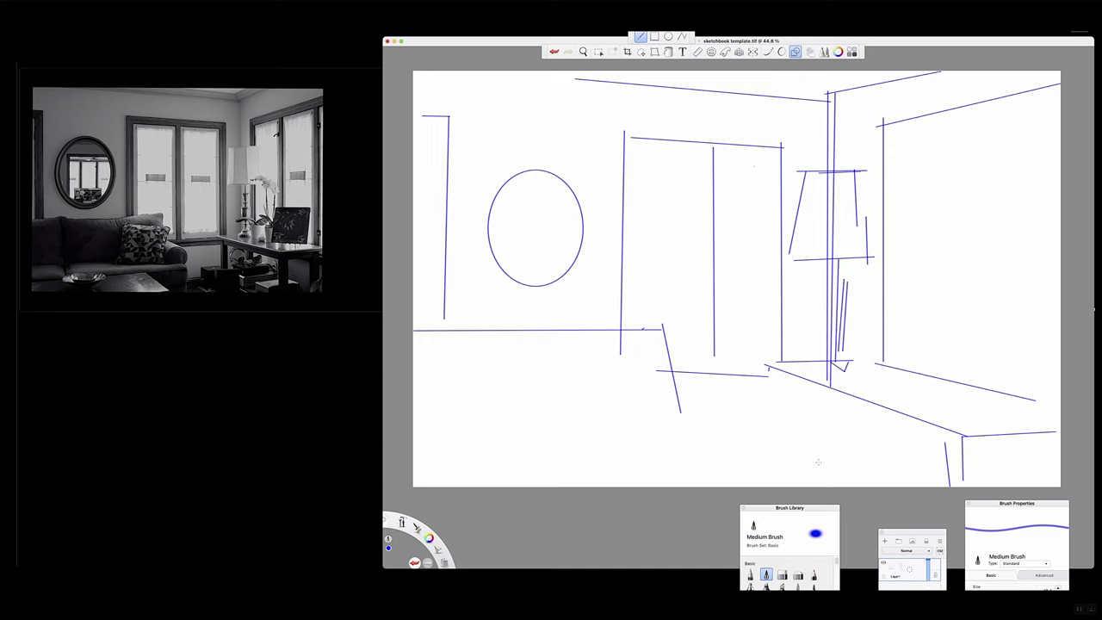
- Undo every line of the room sketch until the canvas is blank
mouse_move(356, 134)
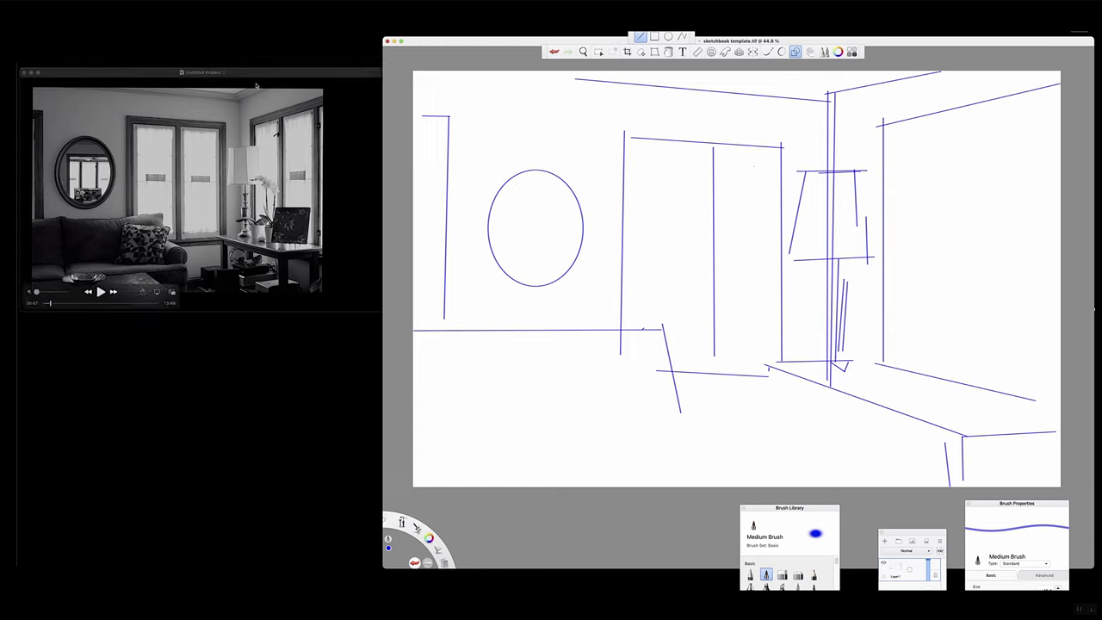
key("super+z")
key("super+z")
key("super+z")
key("super+z")
key("super+z")
key("super+z")
key("super+z")
key("super+z")
key("super+z")
key("super+z")
key("super+z")
key("super+z")
key("super+z")
key("super+z")
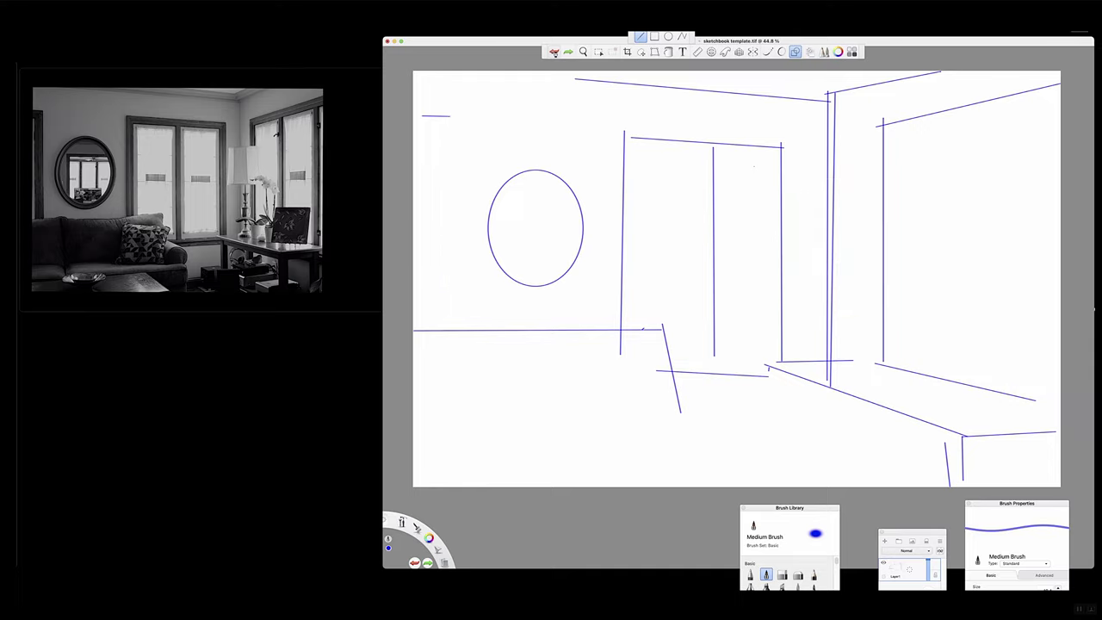
key("super+z")
key("super+z")
key("super+z")
key("super+z")
key("super+z")
key("super+z")
key("super+z")
key("super+z")
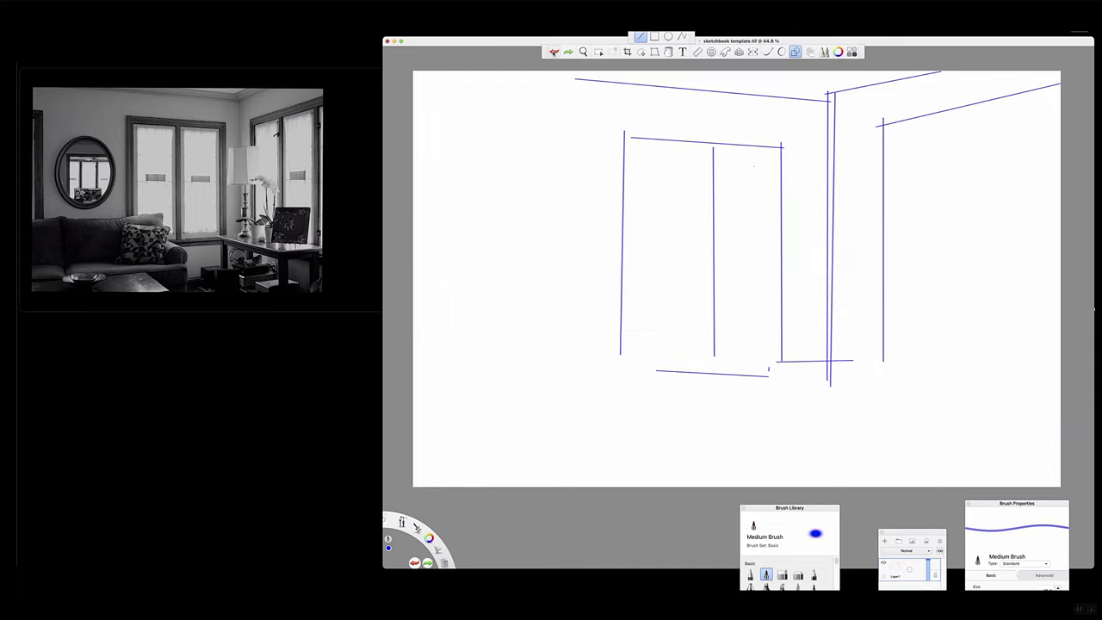
key("super+z")
key("super+z")
key("super+z")
key("super+z")
key("super+z")
key("super+z")
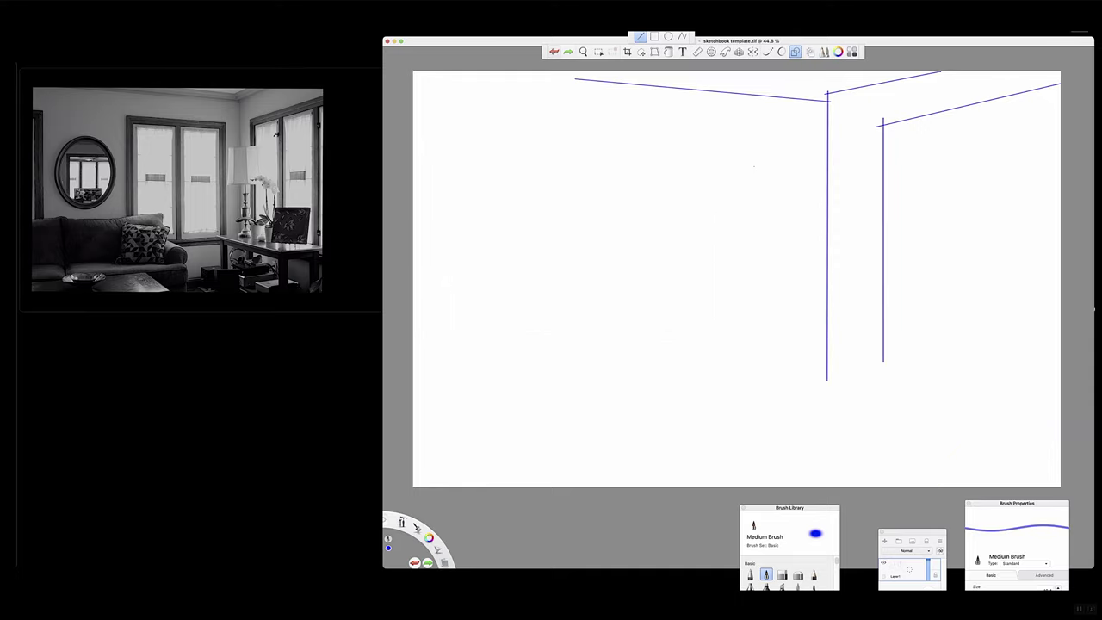
key("super+z")
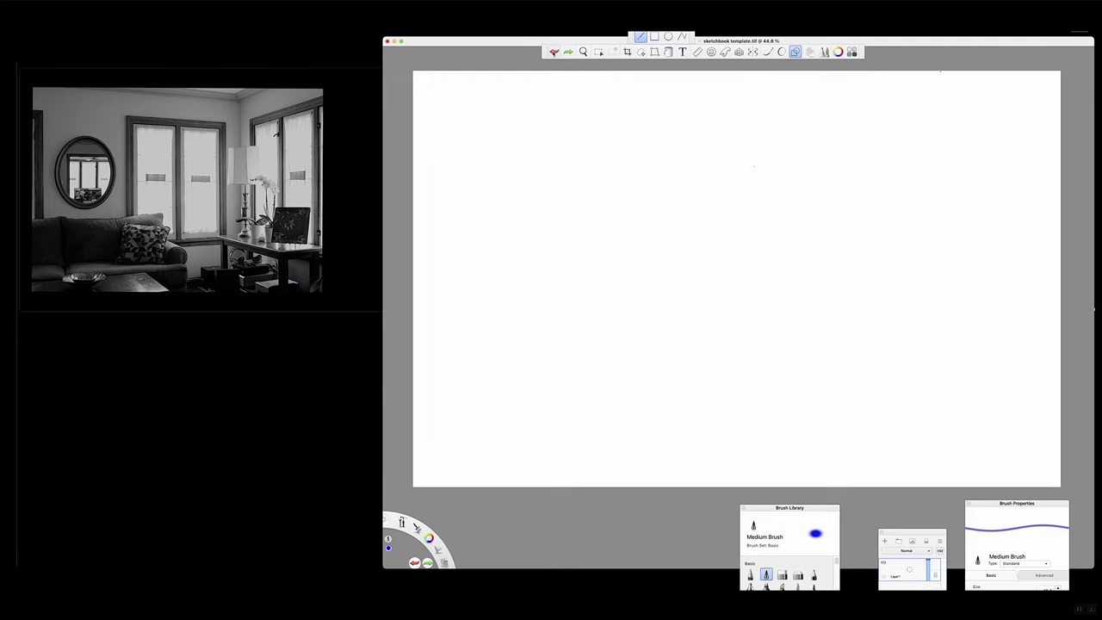
- Play the reference video to the pencil held along the back window's top edge and add a new layer to the drawing
mouse_move(106, 310)
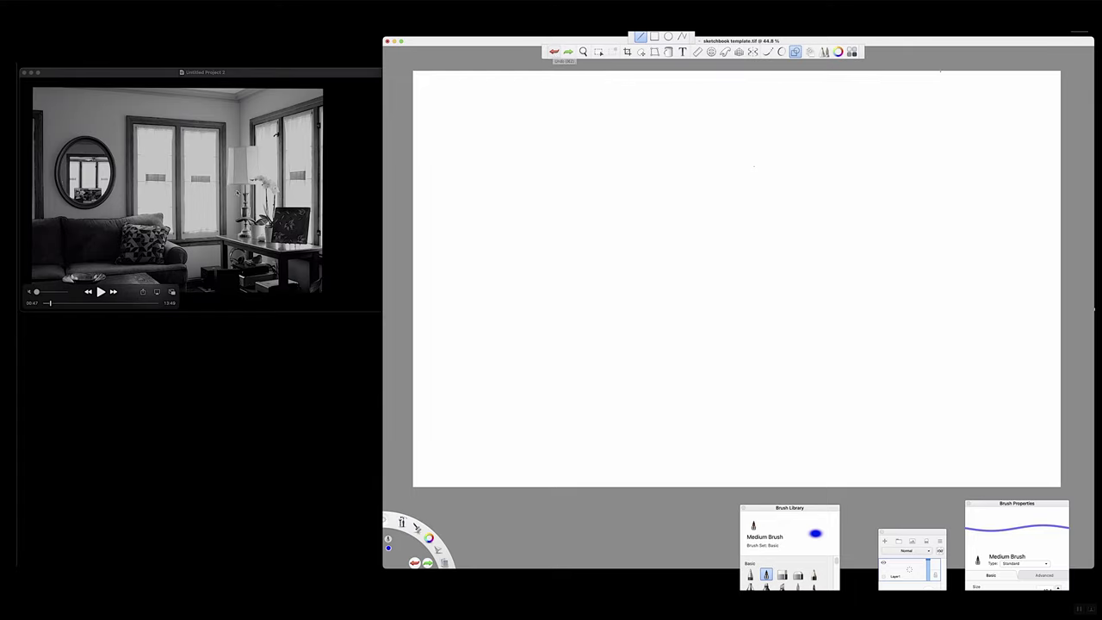
left_click(99, 292)
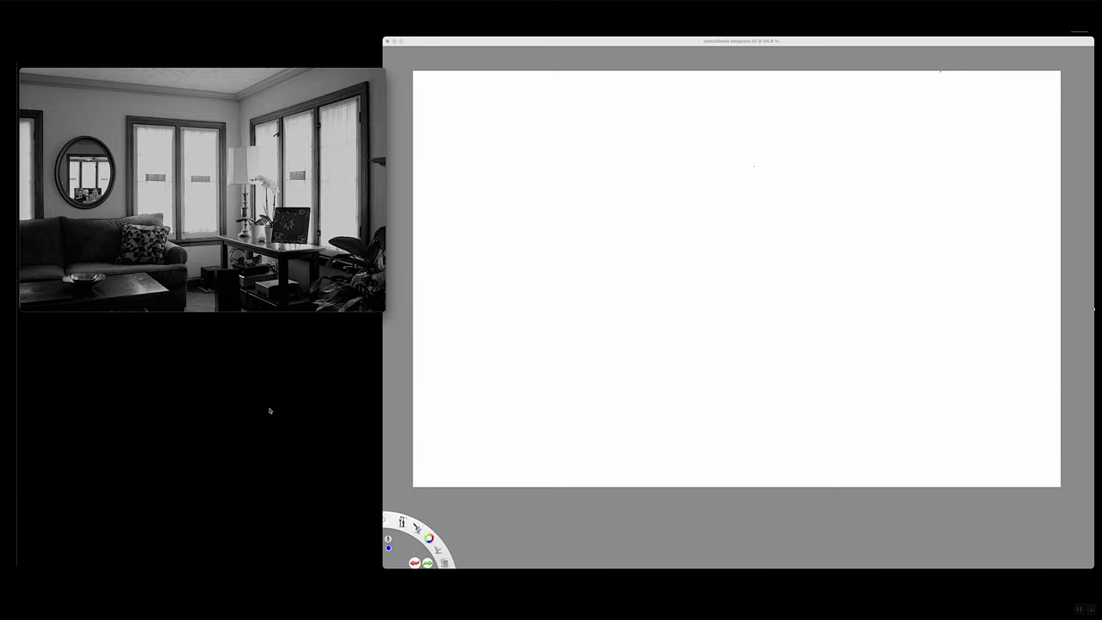
mouse_move(102, 293)
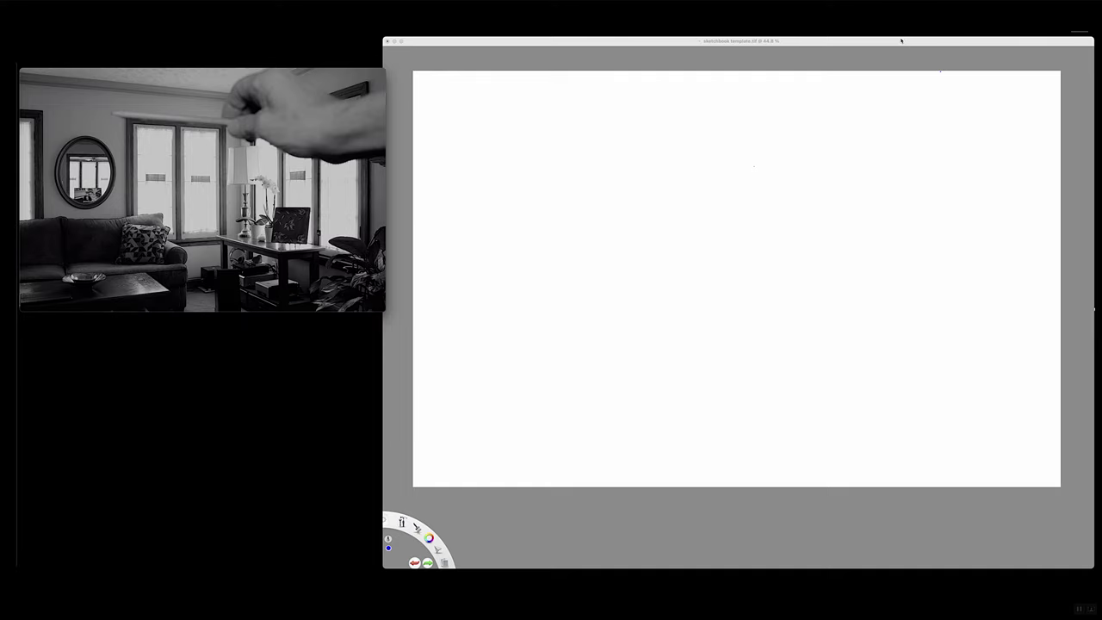
key("Tab")
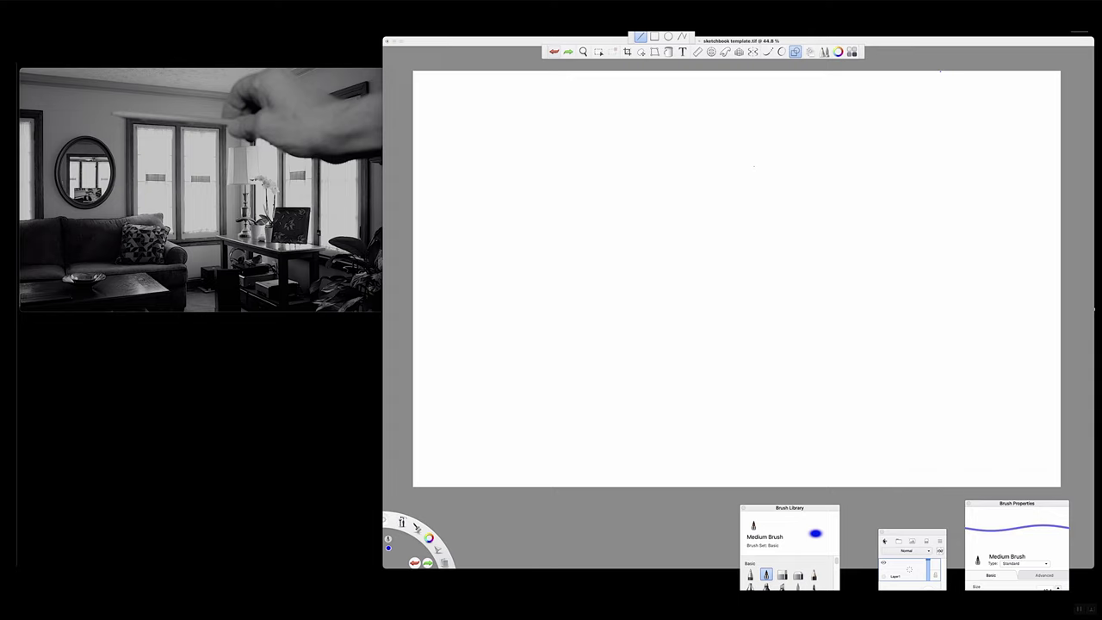
left_click(884, 542)
- Sketch the back window's top edge as several near-parallel straight strokes sloping slightly down towards the room corner
left_click_drag(608, 149, 788, 146)
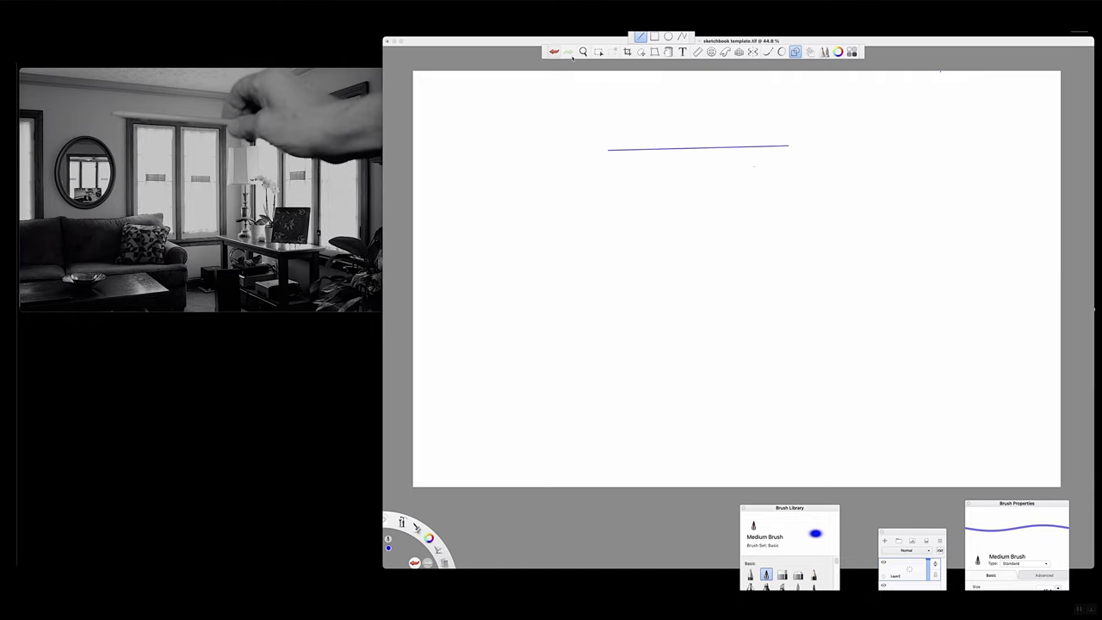
key("super+z")
left_click_drag(600, 140, 800, 151)
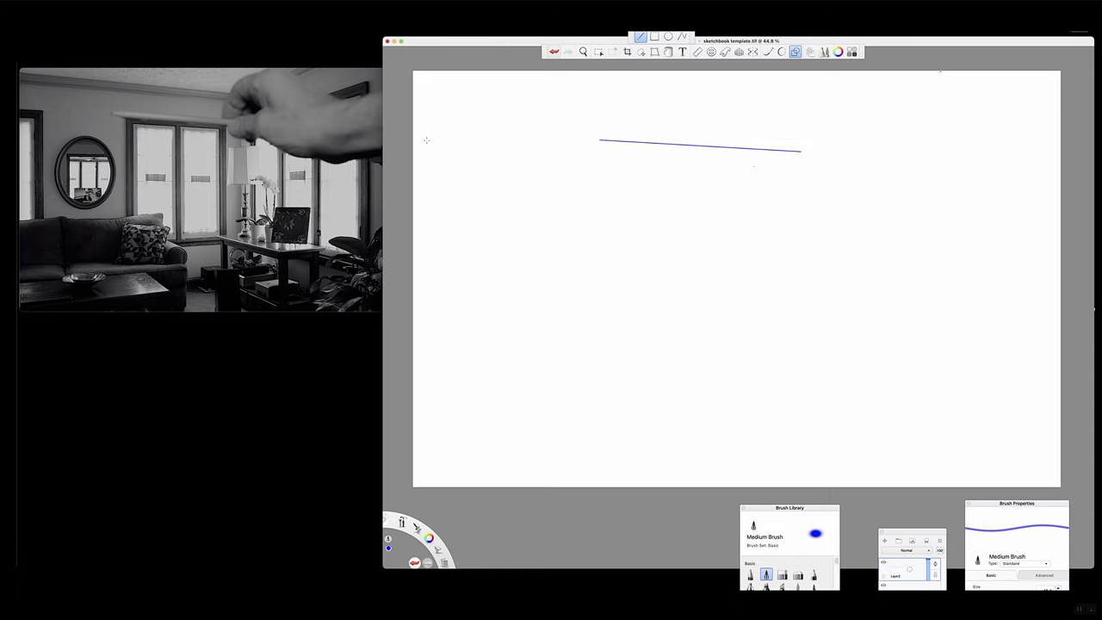
mouse_move(325, 194)
mouse_move(338, 89)
left_click_drag(601, 142, 809, 159)
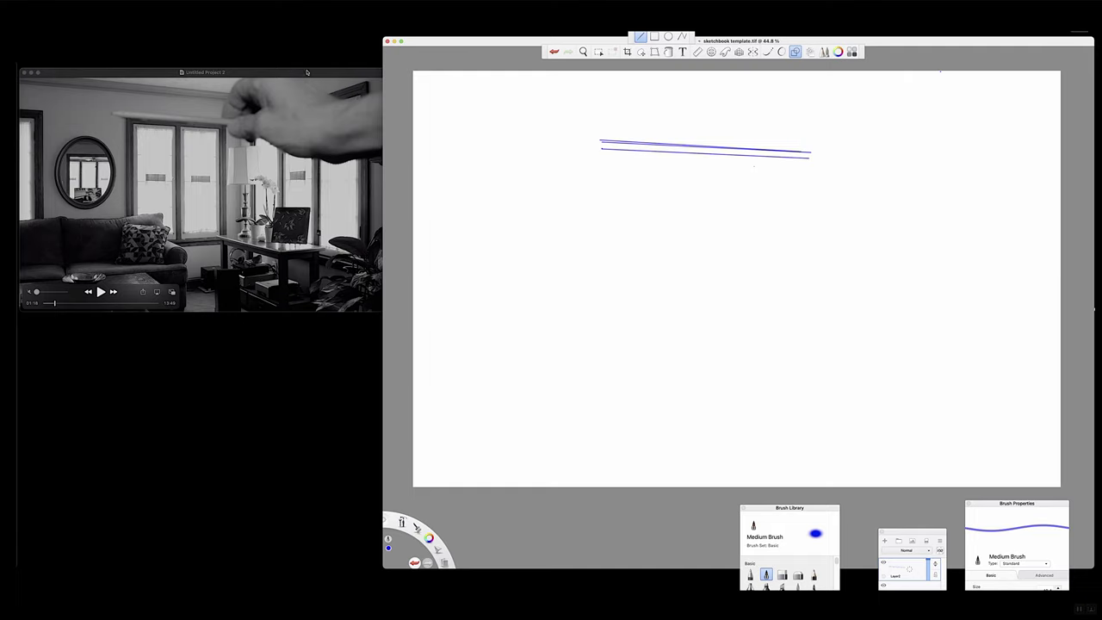
- Draw the vertical wall corner line across the window strokes, then trim its upper end and open a gap beside it with the Hard Eraser
left_click(246, 108)
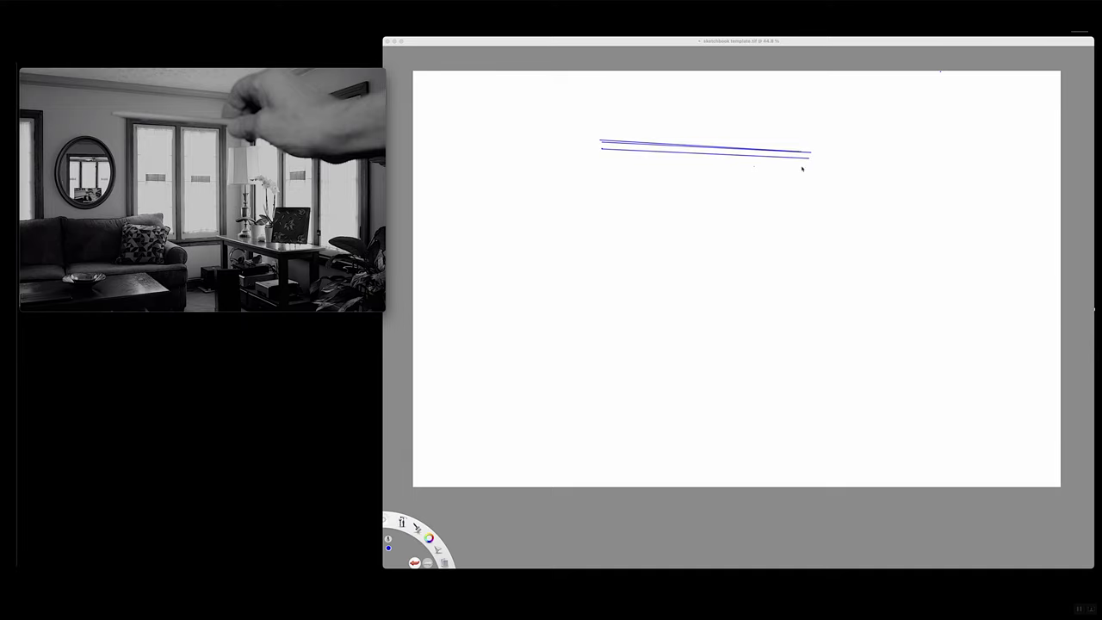
left_click_drag(801, 123, 800, 334)
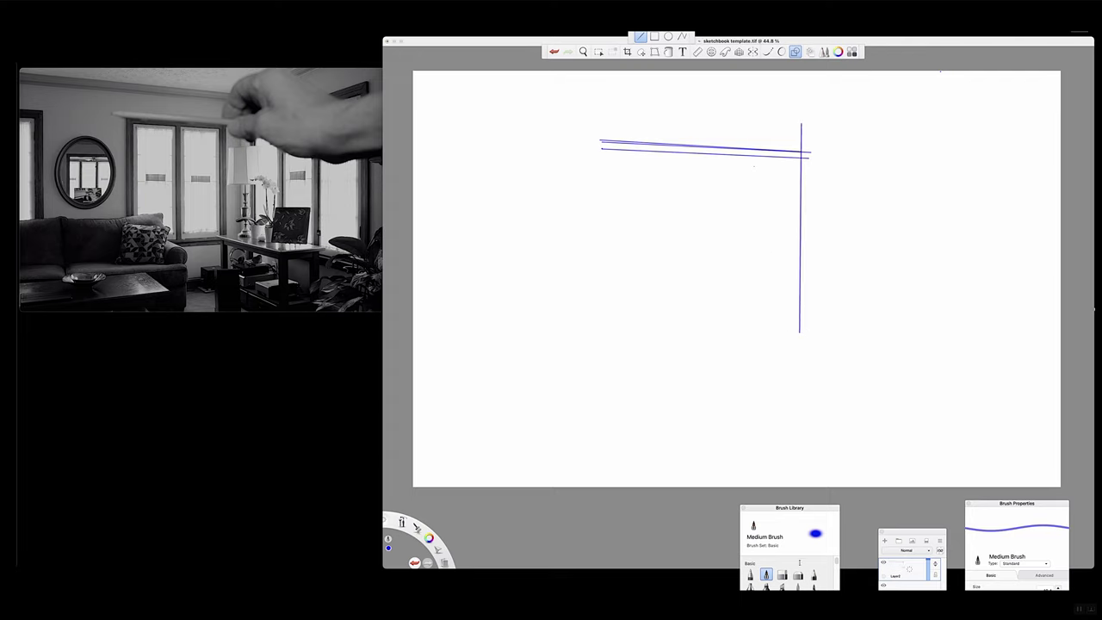
left_click(781, 575)
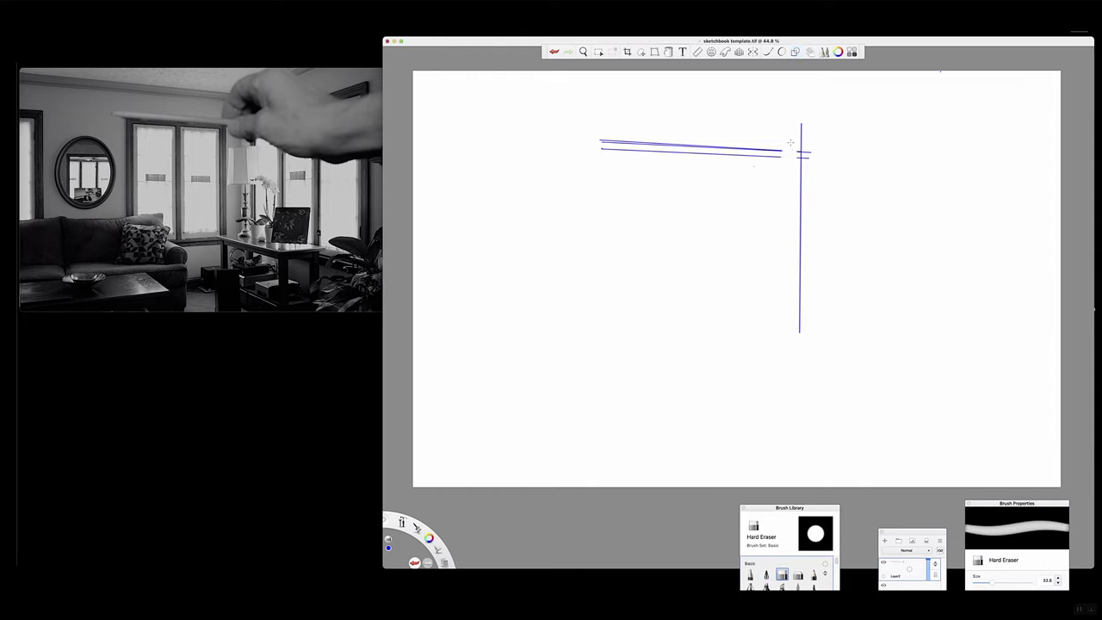
left_click_drag(790, 148, 774, 148)
left_click_drag(802, 121, 801, 129)
- Play the reference video on to the pencil held along the back wall's ceiling line and pause it there
mouse_move(239, 84)
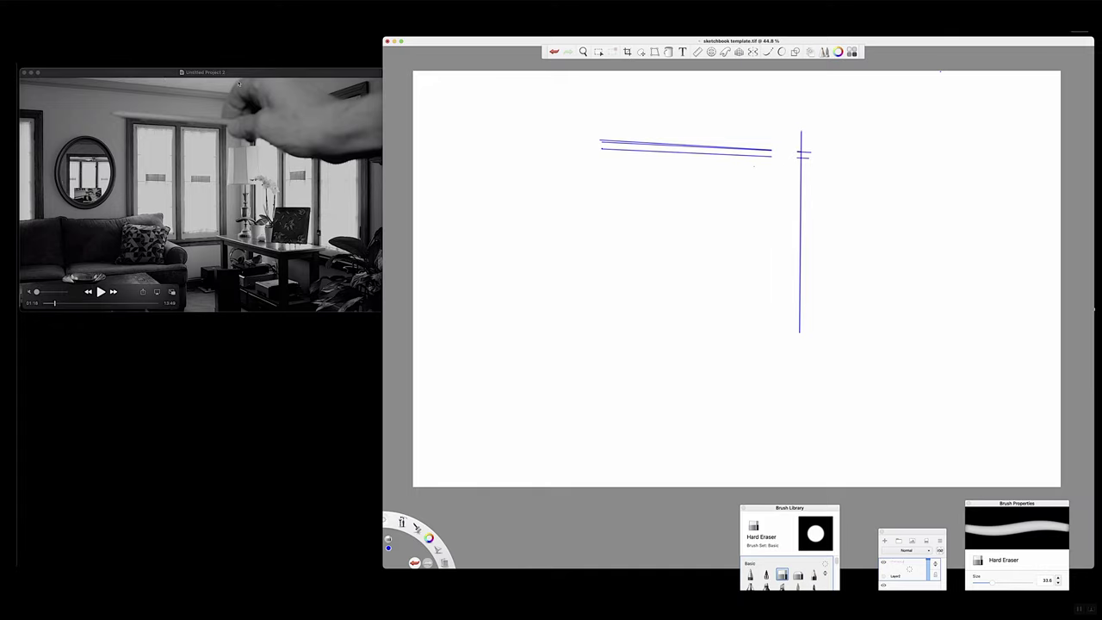
left_click(153, 105)
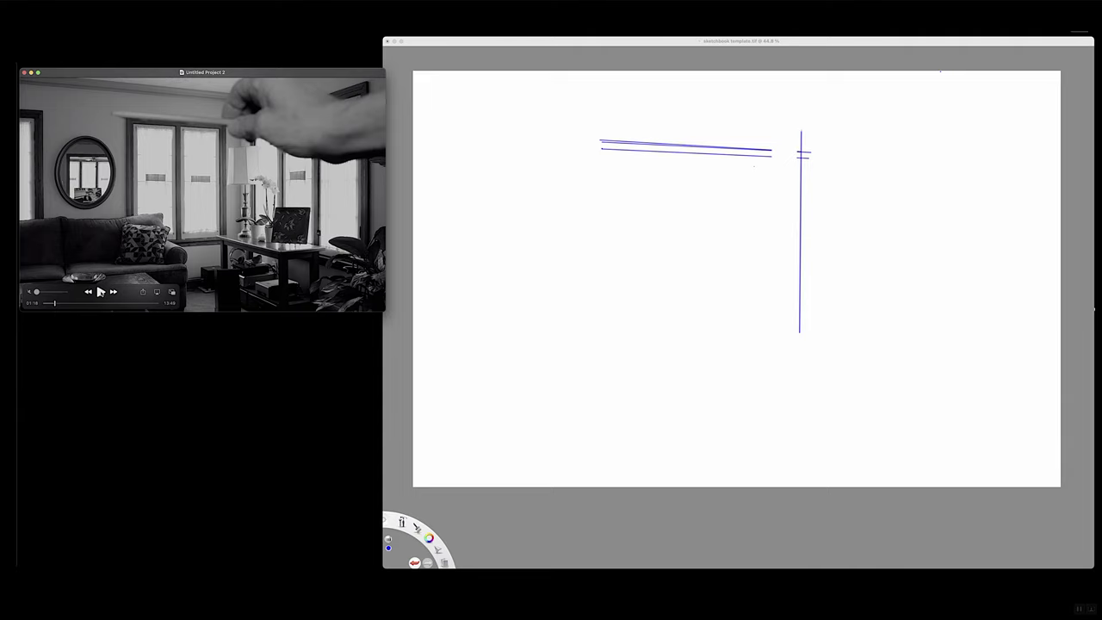
left_click(100, 292)
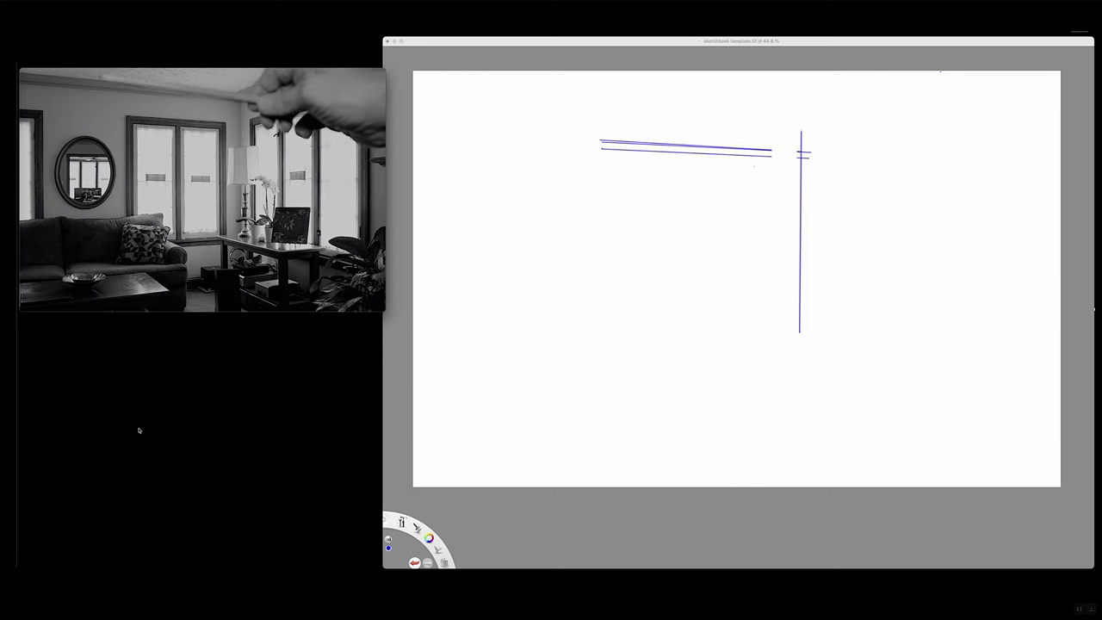
left_click(100, 293)
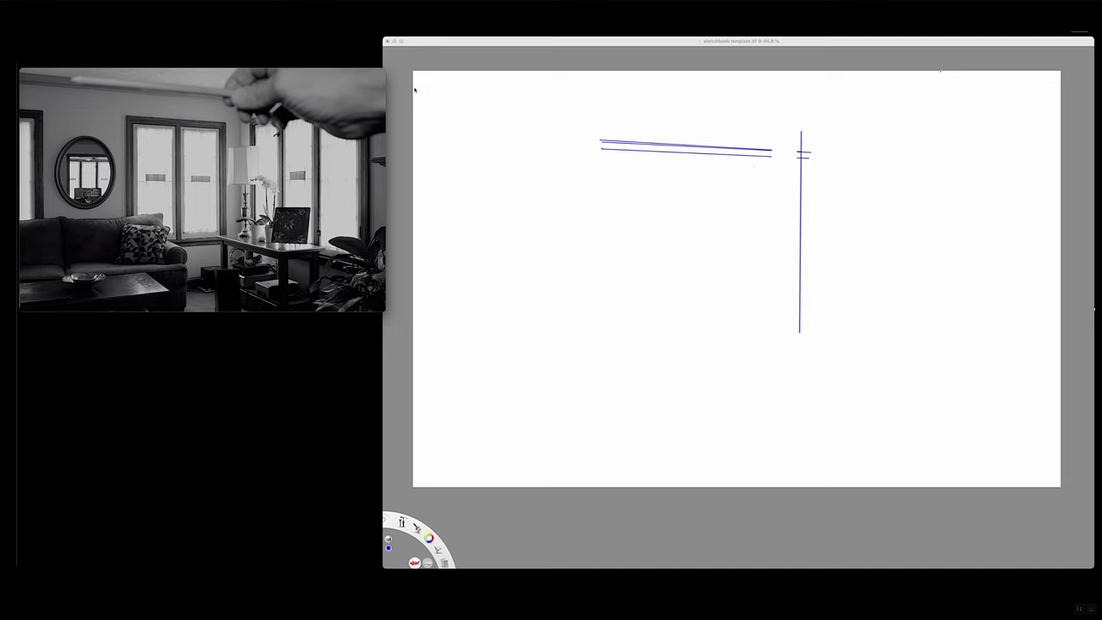
- Sketch the back wall's ceiling line with the Medium Brush as four overlapping straight strokes descending towards the wall corner
left_click(792, 121)
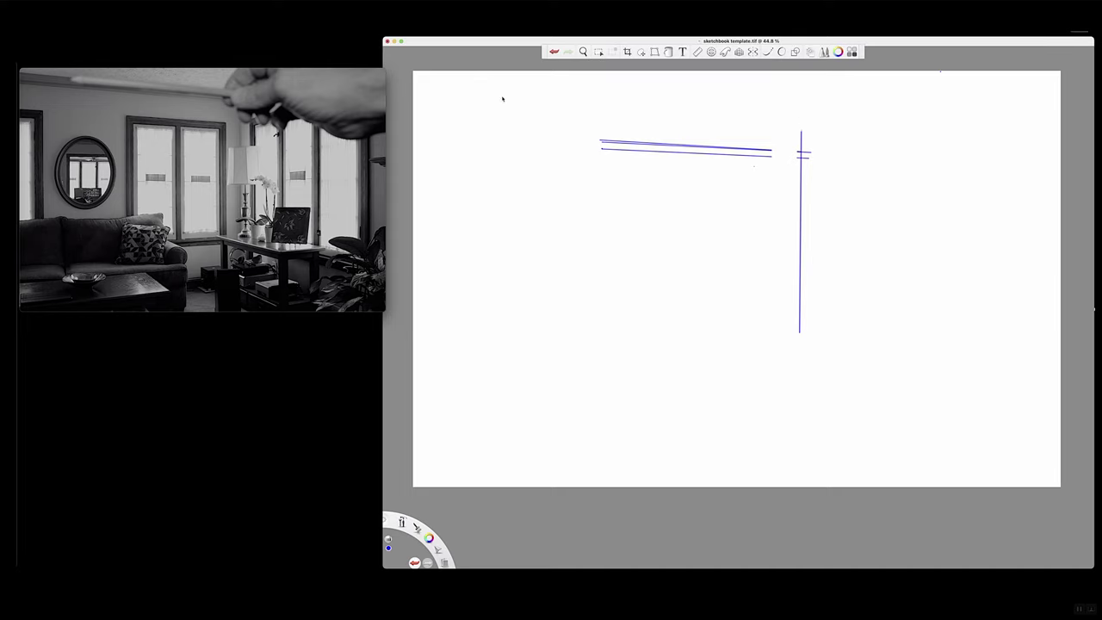
left_click(555, 51)
left_click(793, 52)
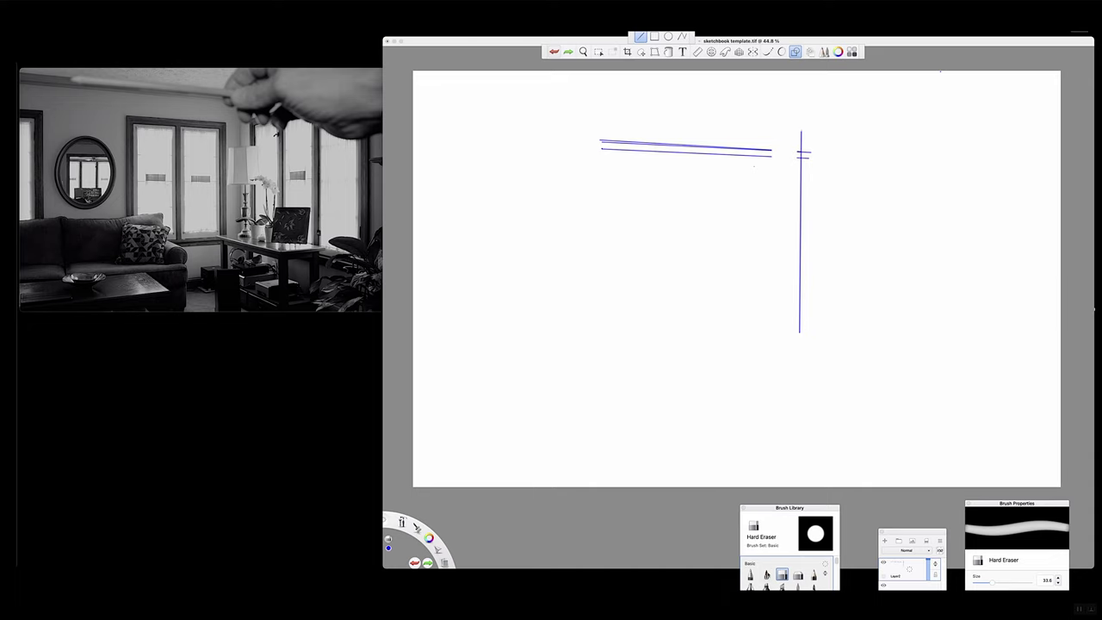
left_click(766, 574)
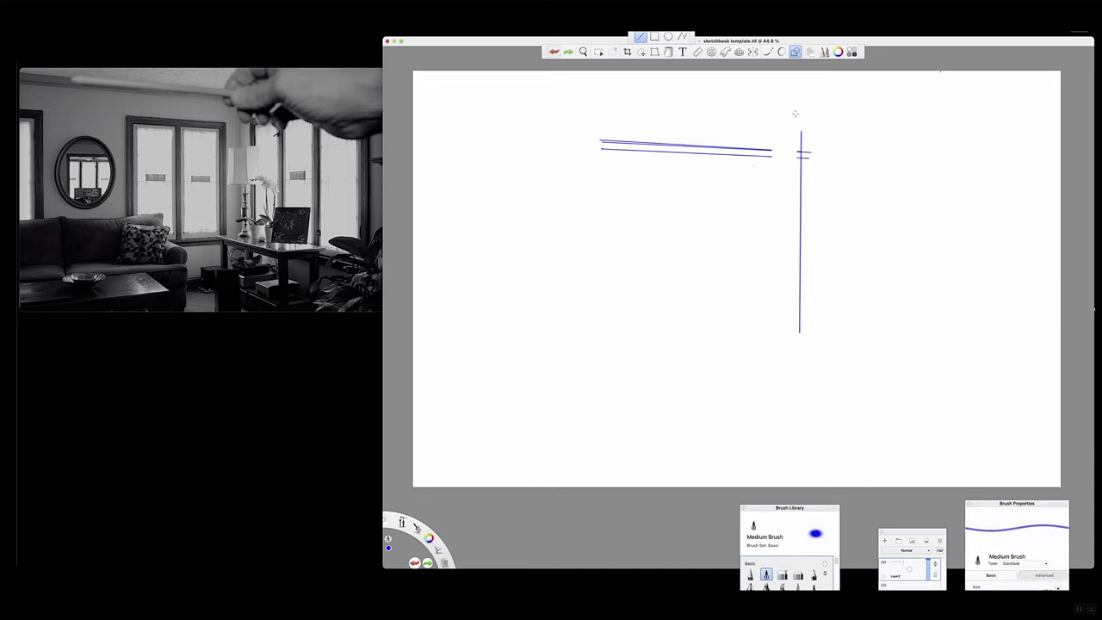
left_click_drag(798, 112, 419, 82)
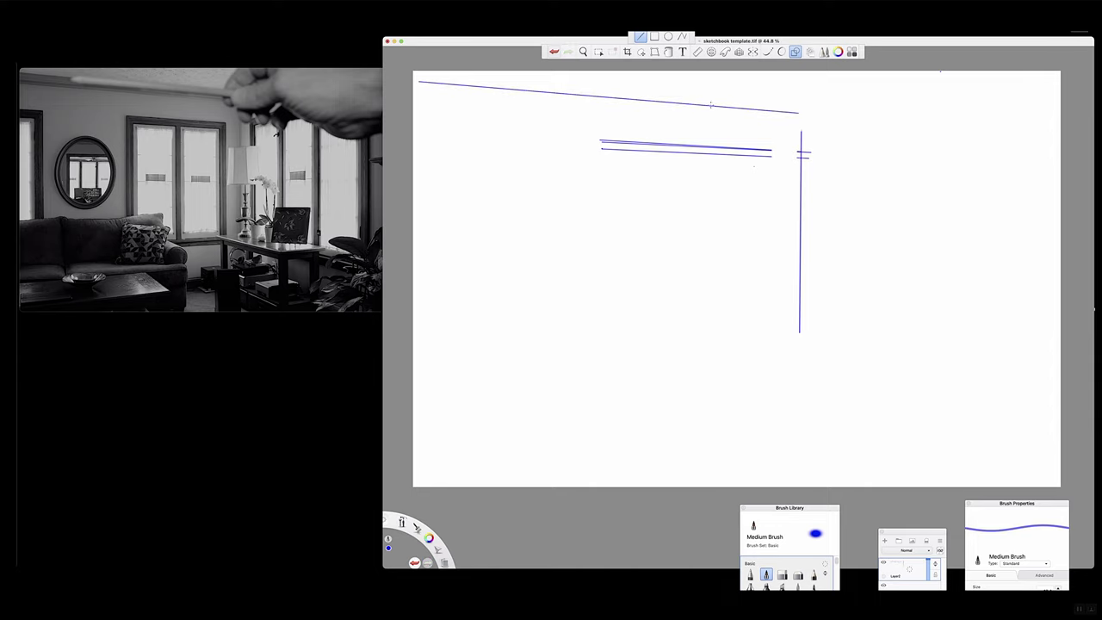
left_click_drag(780, 114, 427, 84)
left_click_drag(797, 121, 418, 86)
left_click_drag(771, 115, 443, 94)
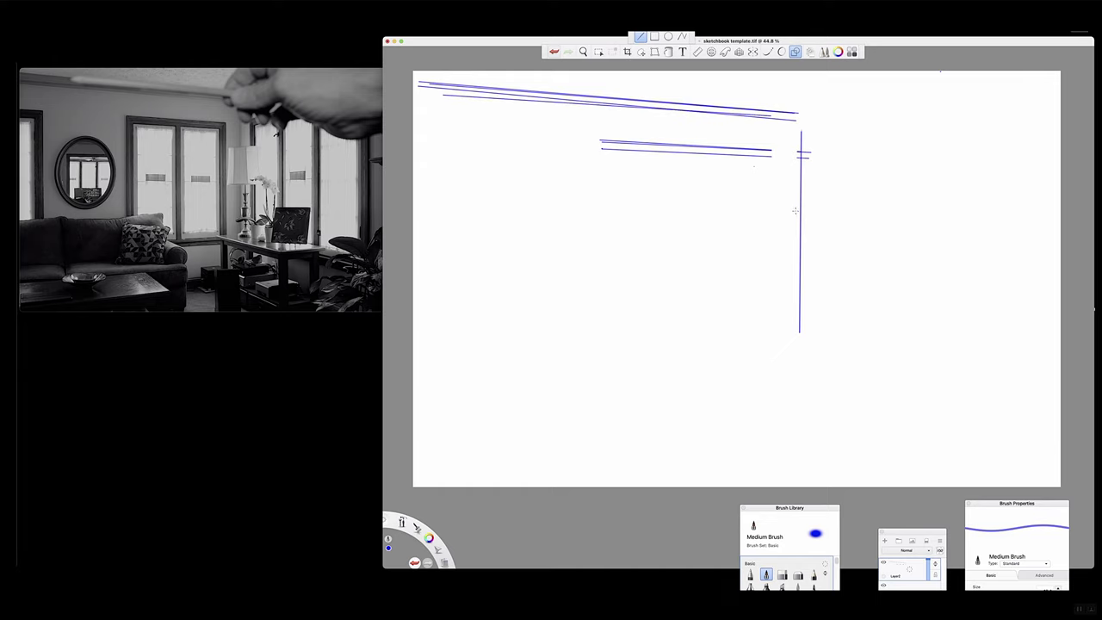
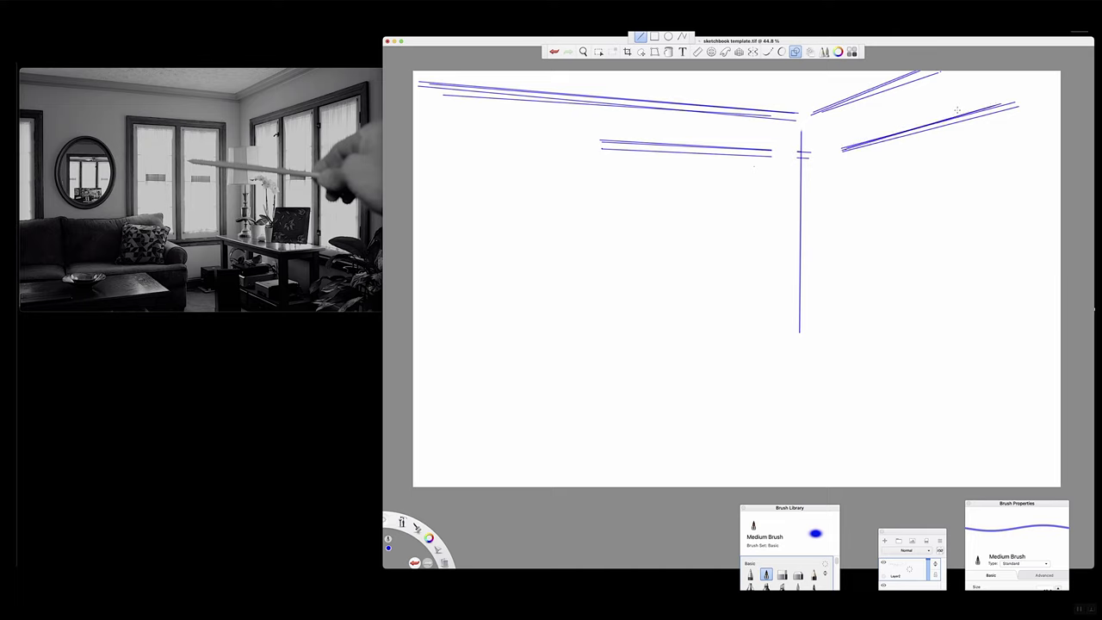
- Add a stroke to the right wall's window top line and sketch that window's far vertical edge with parallel strokes
left_click_drag(842, 144, 1000, 109)
left_click_drag(1033, 99, 1036, 207)
left_click_drag(1031, 98, 1024, 212)
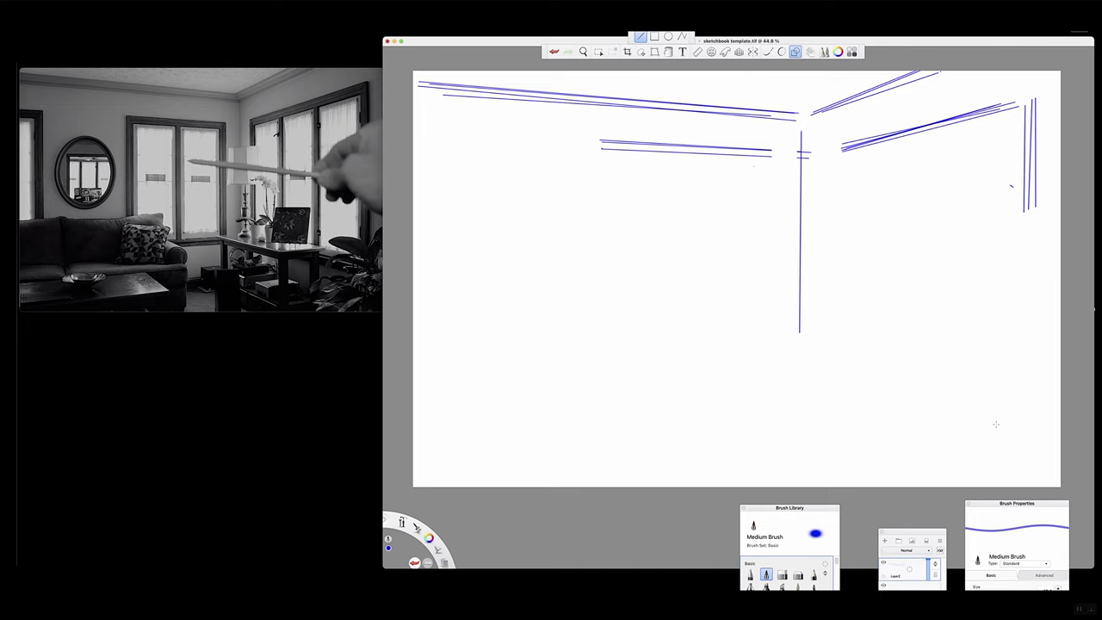
- Play the reference video further and sketch the back window's right vertical edge with several parallel straight strokes
mouse_move(192, 268)
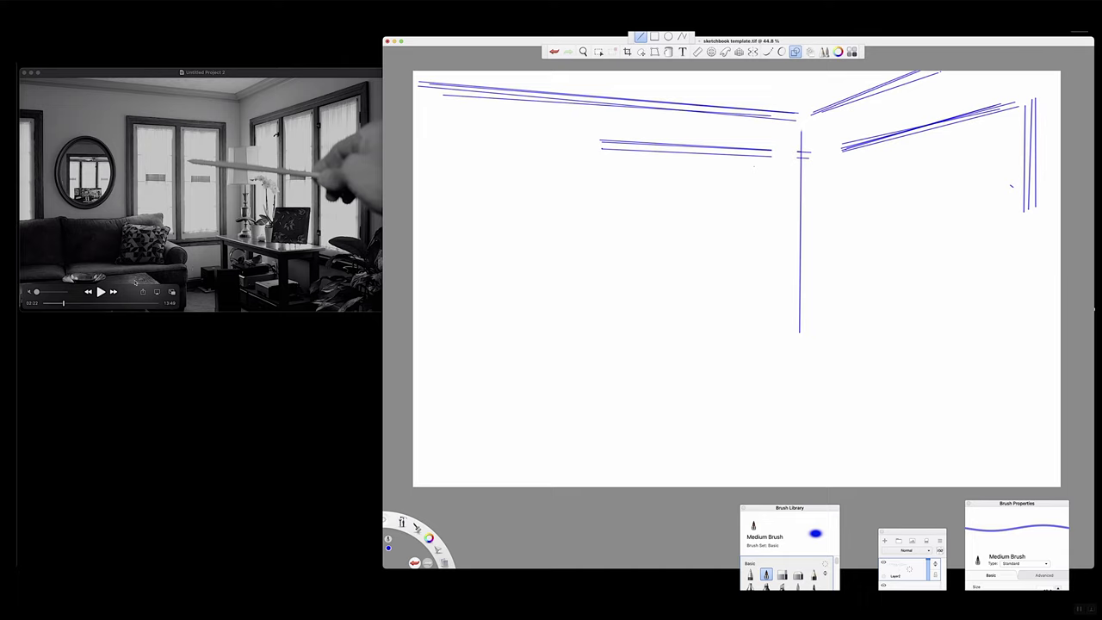
left_click(100, 291)
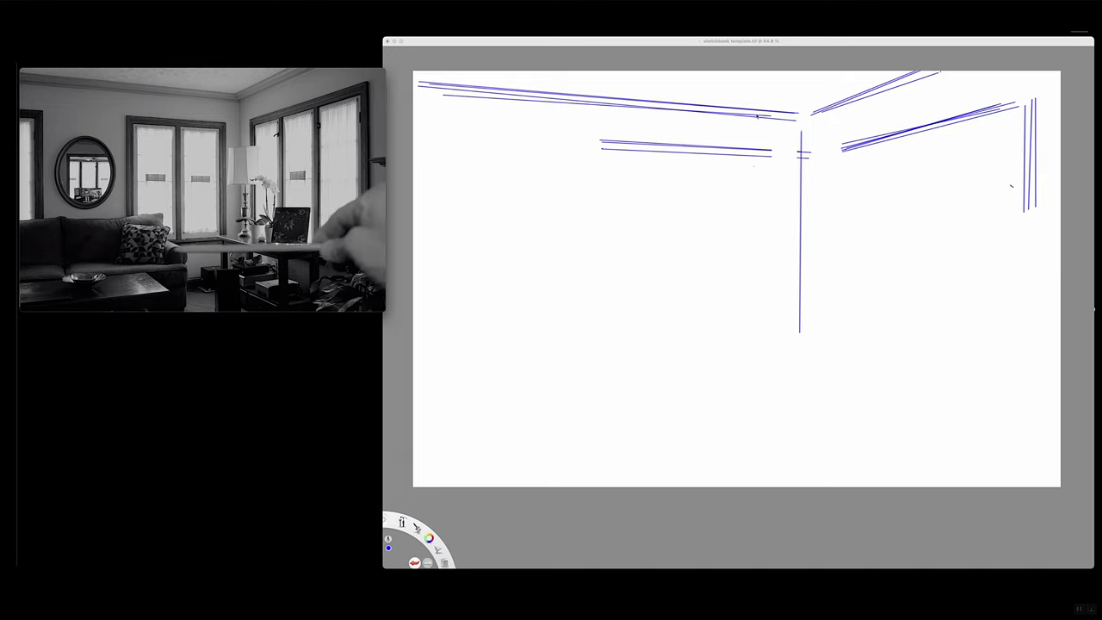
key("Tab")
left_click_drag(761, 153, 760, 327)
left_click_drag(755, 157, 756, 323)
left_click_drag(754, 146, 756, 318)
mouse_move(219, 242)
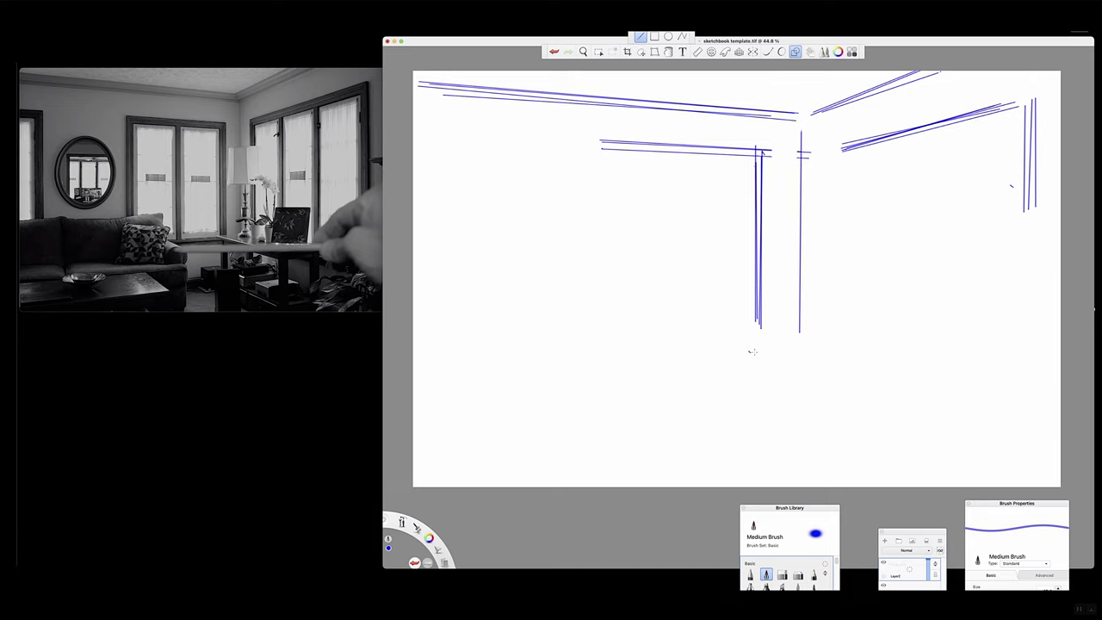
- Sketch the desk's near long edge below the wall corner with overlapping straight strokes and mark its far left corner
left_click_drag(749, 351, 945, 414)
left_click_drag(754, 348, 921, 394)
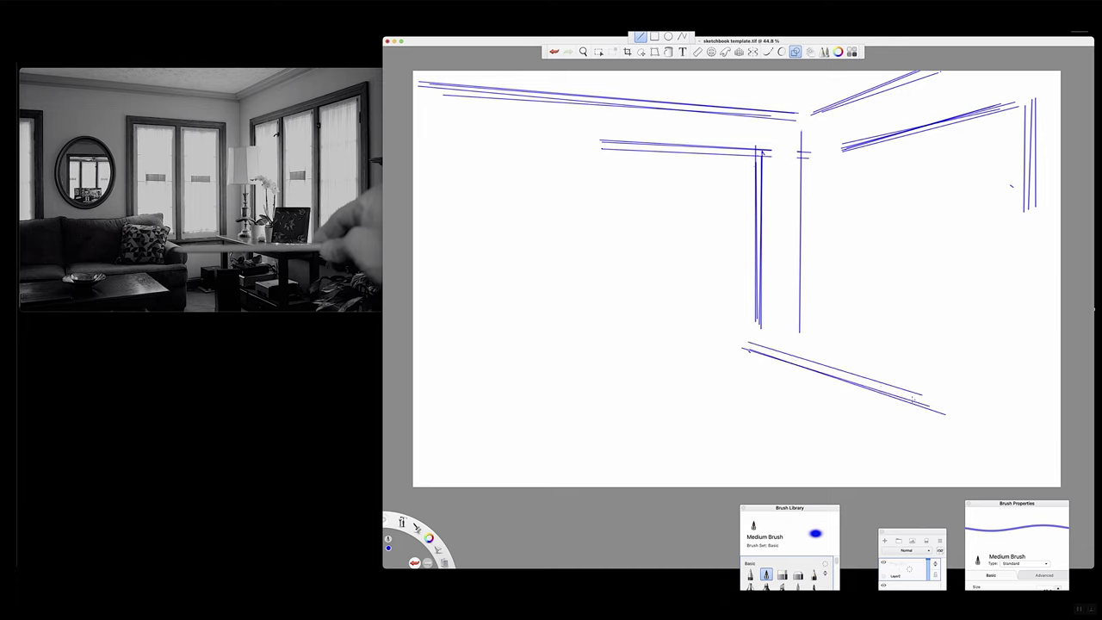
mouse_move(744, 345)
left_mouse_down()
mouse_move(810, 340)
mouse_move(744, 352)
left_mouse_up()
- Play the reference video on to the pencil slanting along the desk, then sketch the right wall window's corner-side vertical edge with three strokes
mouse_move(164, 299)
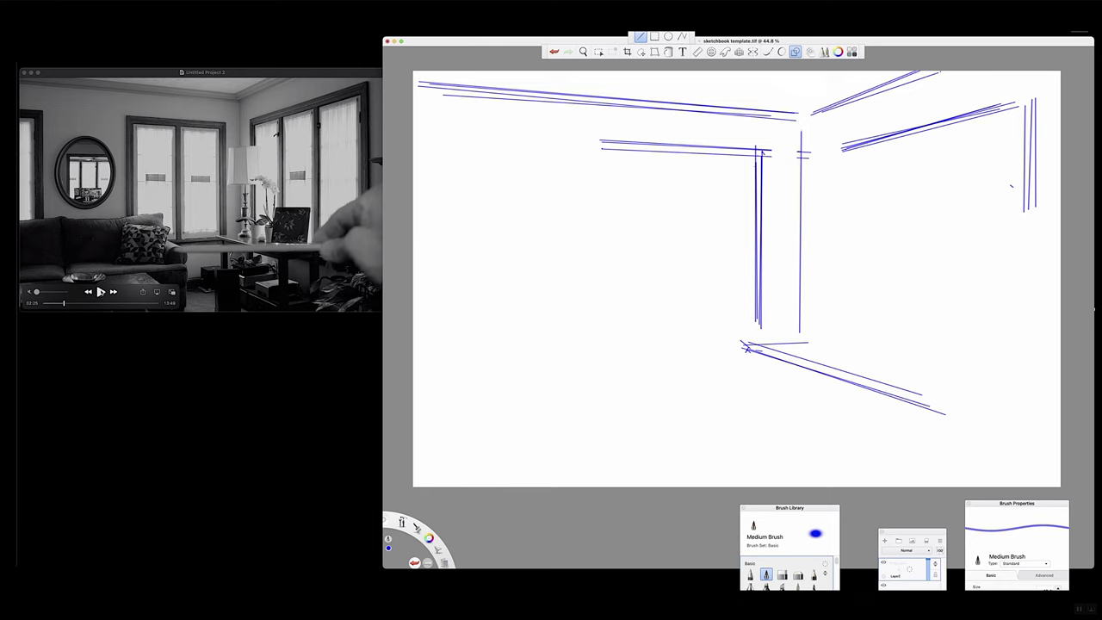
left_click(101, 293)
left_click(100, 293)
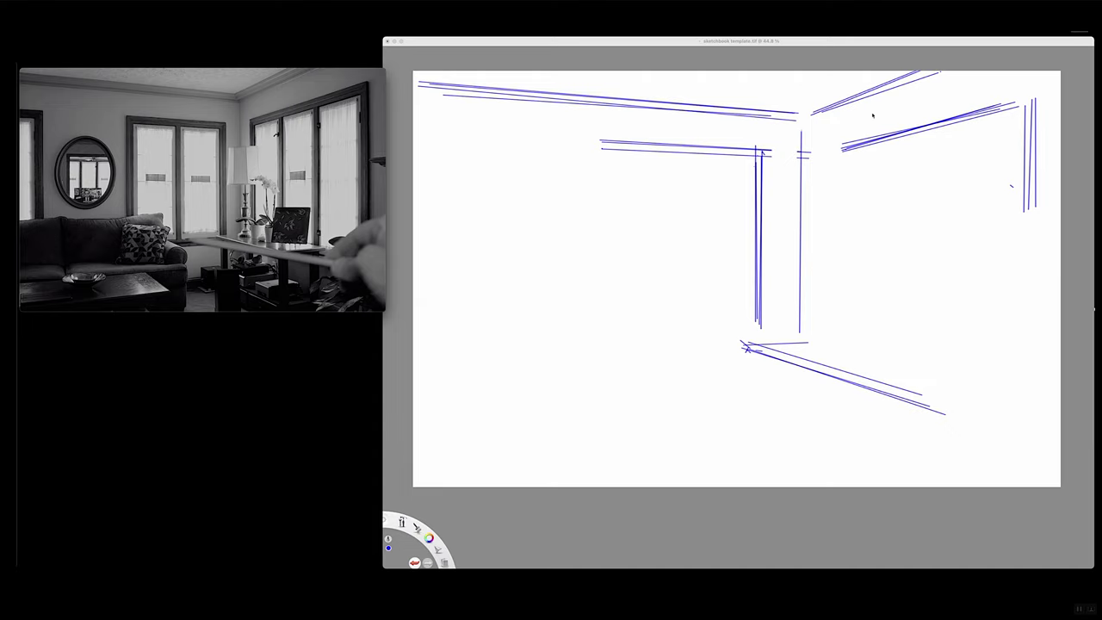
left_click_drag(833, 150, 828, 330)
left_click_drag(829, 171, 832, 327)
left_click_drag(838, 151, 833, 324)
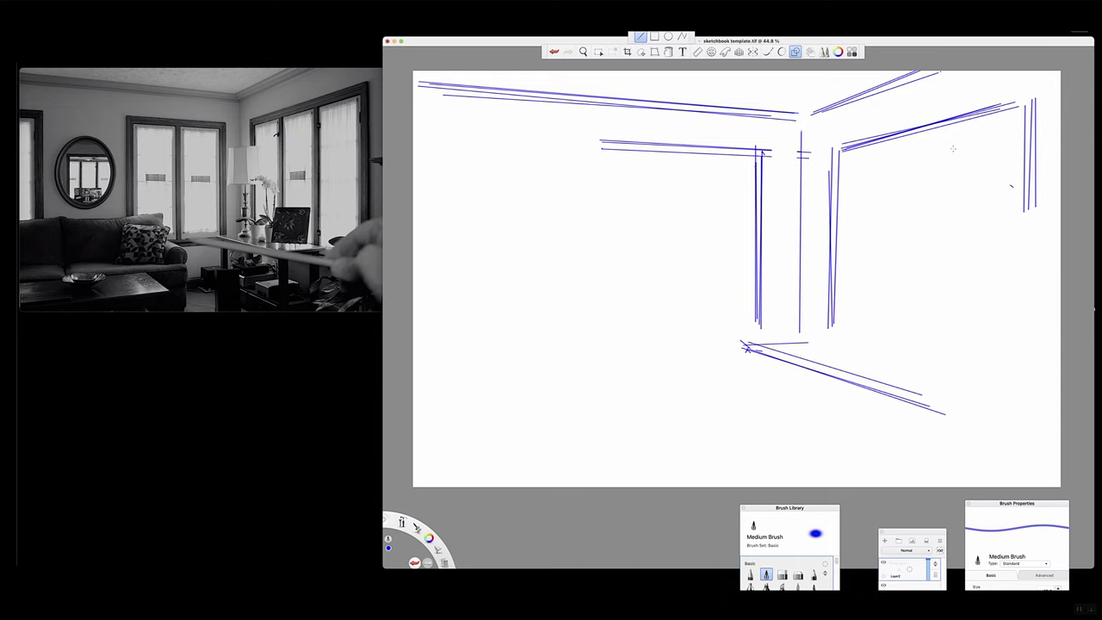
- Sketch the vertical divider in the right wall's window and the desk's short near edge with straight strokes
mouse_move(935, 128)
left_mouse_down()
mouse_move(935, 144)
mouse_move(881, 150)
left_mouse_up()
mouse_move(940, 122)
left_mouse_down()
mouse_move(947, 136)
mouse_move(887, 226)
mouse_move(884, 338)
left_mouse_up()
left_click_drag(882, 147, 885, 335)
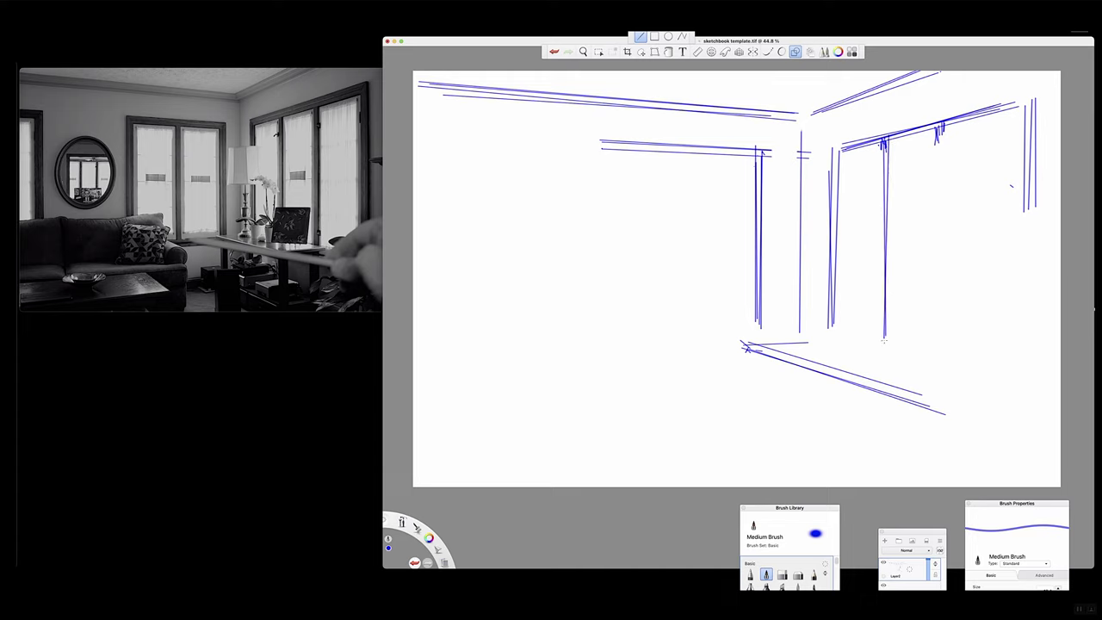
mouse_move(884, 384)
left_mouse_down()
mouse_move(883, 396)
mouse_move(983, 381)
mouse_move(988, 394)
mouse_move(985, 384)
left_mouse_up()
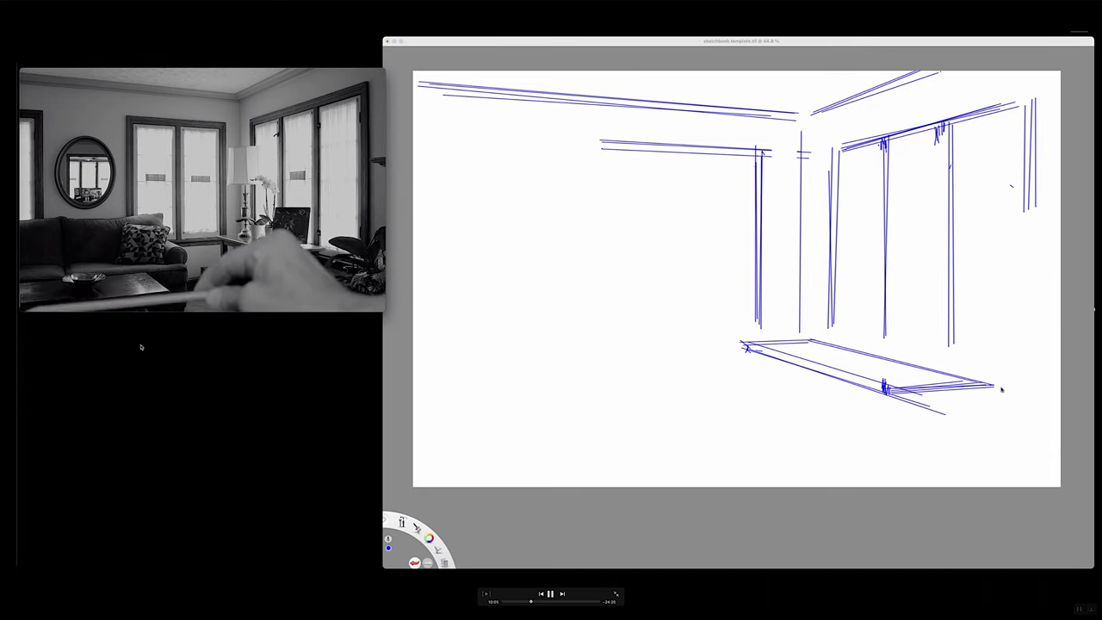
- Pause the reference video at the pencil held along the coffee table's front edge and sketch that edge with overlapping, gently rising strokes
left_click(103, 293)
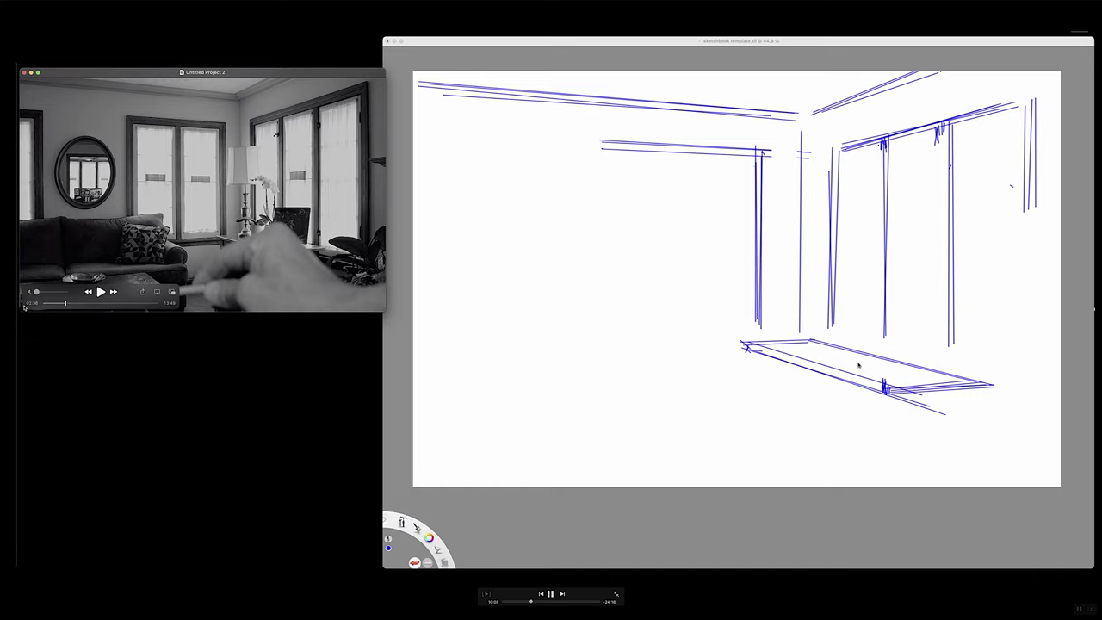
left_click(417, 477)
mouse_move(415, 474)
left_mouse_down()
mouse_move(715, 451)
mouse_move(530, 471)
mouse_move(697, 453)
left_mouse_up()
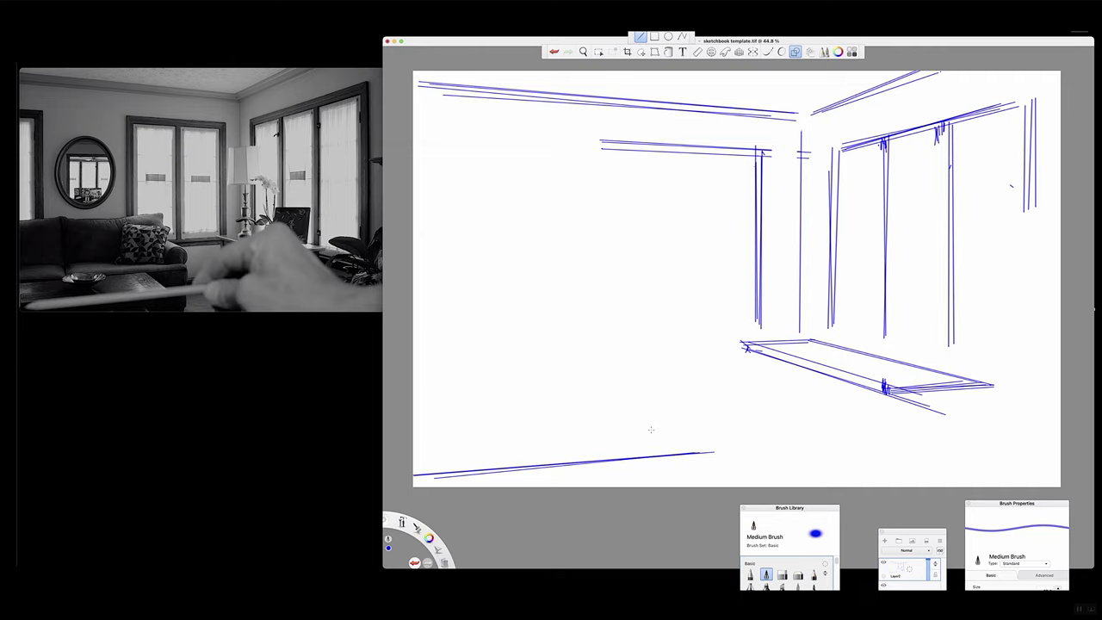
- Move the video's playback controls clear of the coffee table and play on to the pencil held along the table's side edge
mouse_move(214, 291)
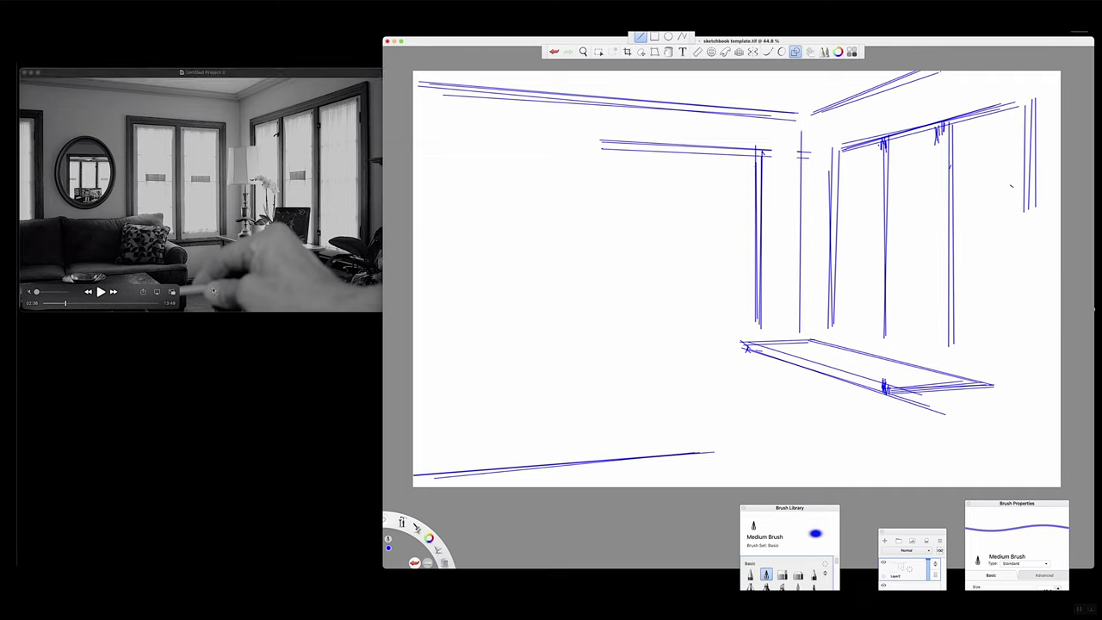
left_click(177, 293)
left_click_drag(49, 287, 253, 87)
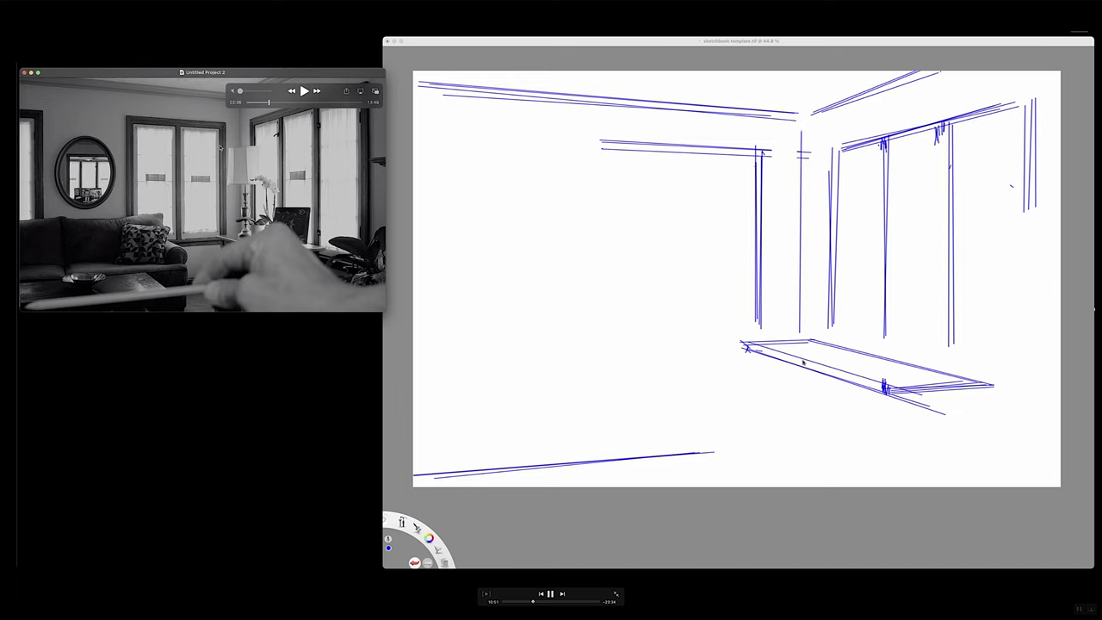
key("space")
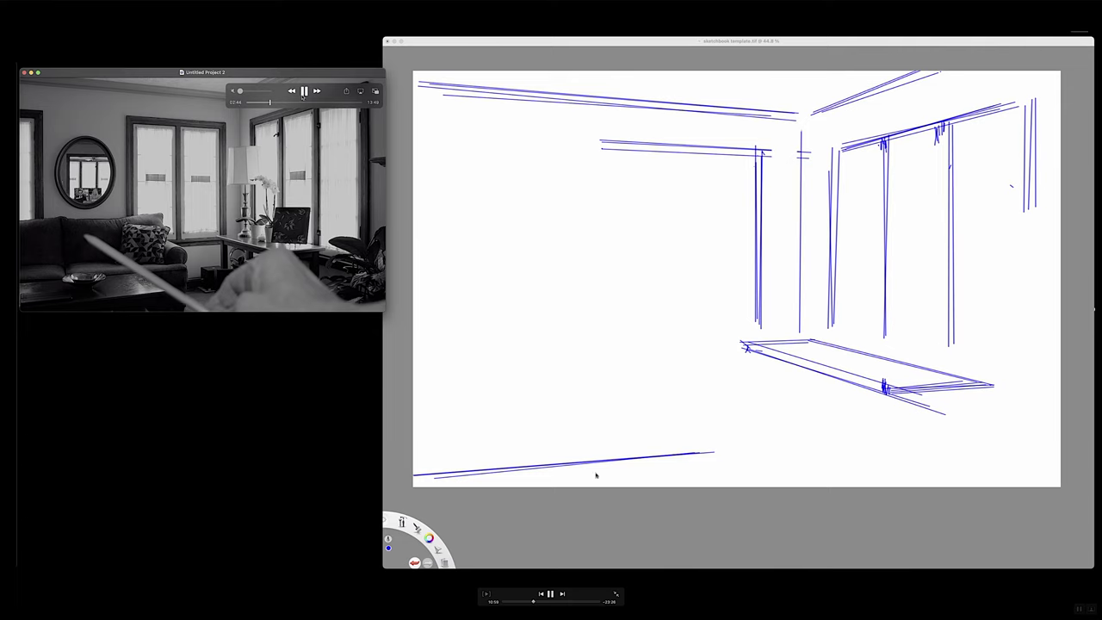
key("space")
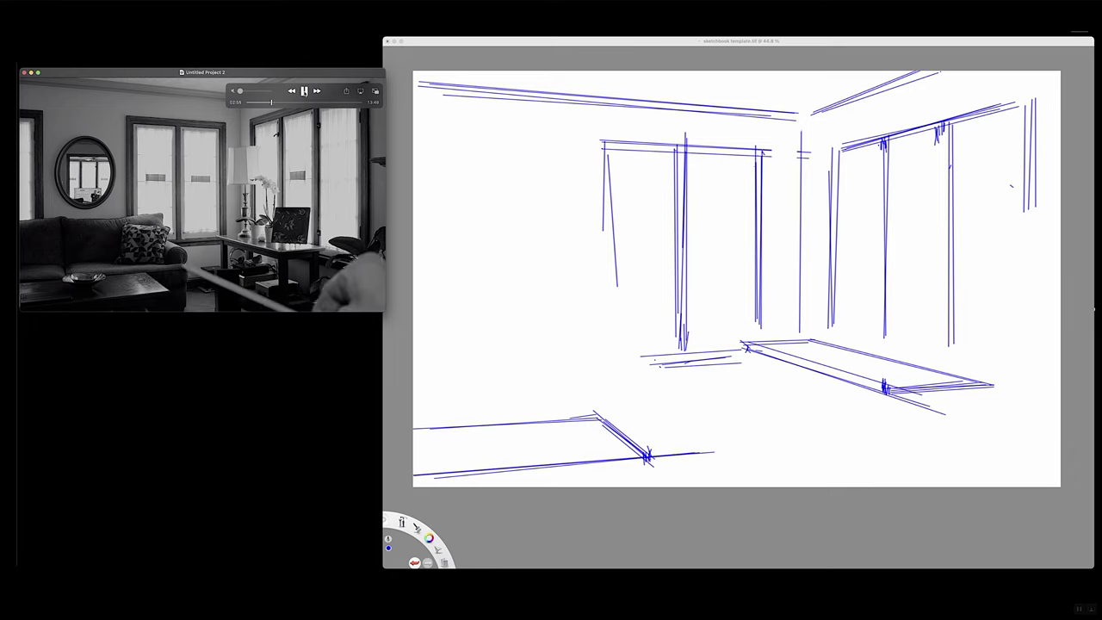
- Pause the reference video at the upright pencil and sketch the desk's near leg and the slanting crossbar beneath the desk
key("space")
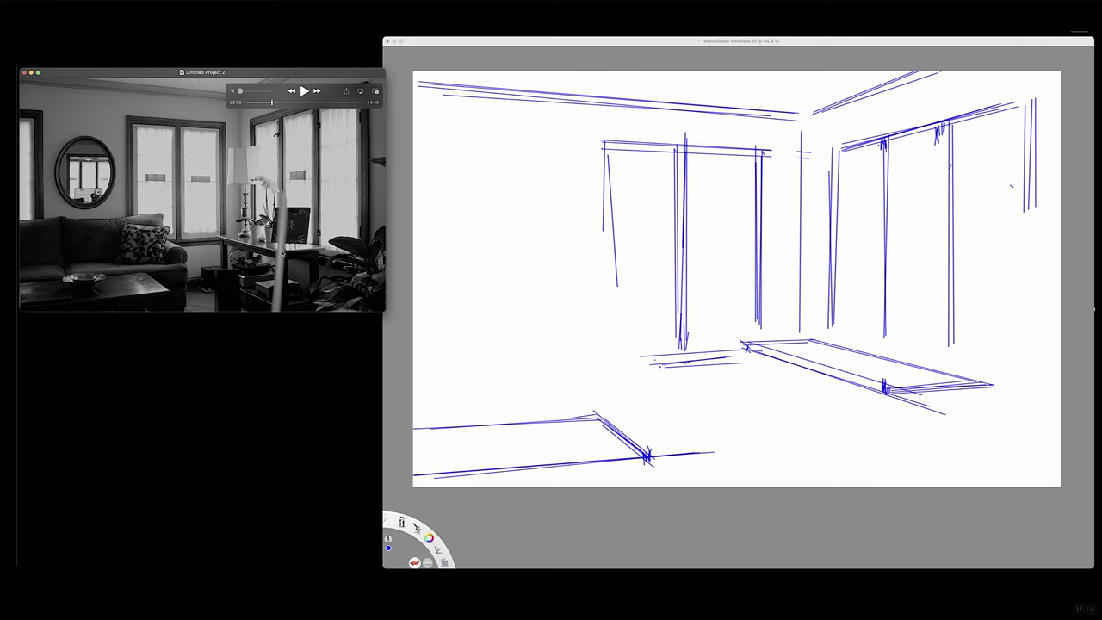
mouse_move(855, 399)
left_mouse_down()
mouse_move(887, 383)
mouse_move(883, 482)
left_mouse_up()
mouse_move(887, 405)
left_mouse_down()
mouse_move(884, 485)
mouse_move(769, 423)
left_mouse_up()
left_click_drag(833, 468, 757, 434)
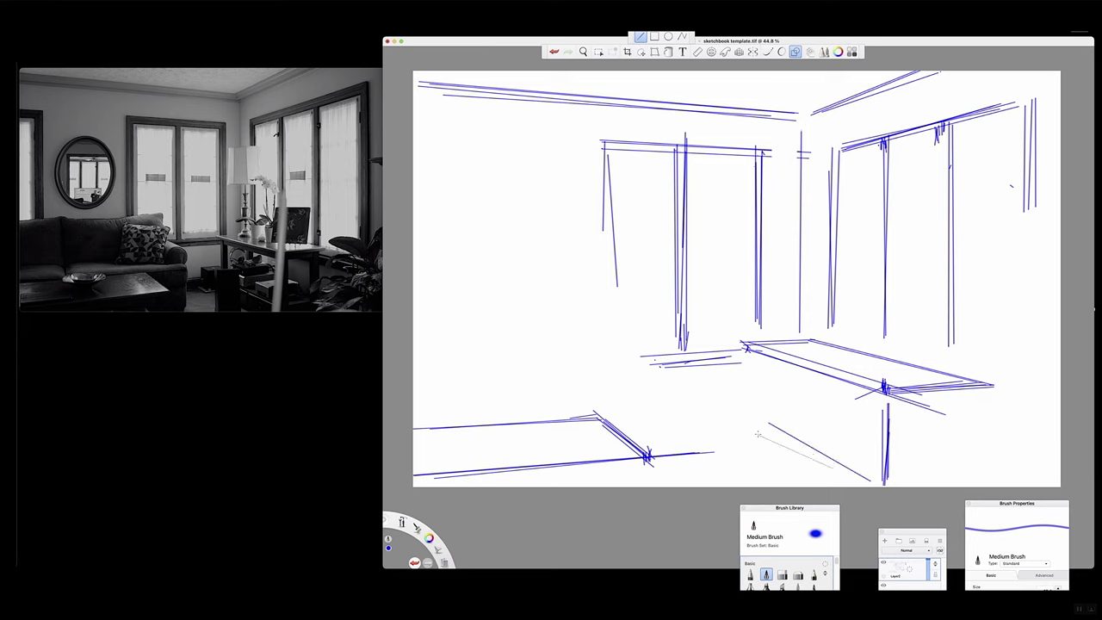
- Sketch the desk's far and right legs and the sides of the box below the desk with near-vertical strokes
left_click_drag(761, 355, 755, 427)
mouse_move(771, 377)
left_mouse_down()
mouse_move(764, 435)
mouse_move(779, 411)
mouse_move(732, 472)
left_mouse_up()
left_click_drag(728, 407, 734, 482)
left_click_drag(782, 404, 784, 486)
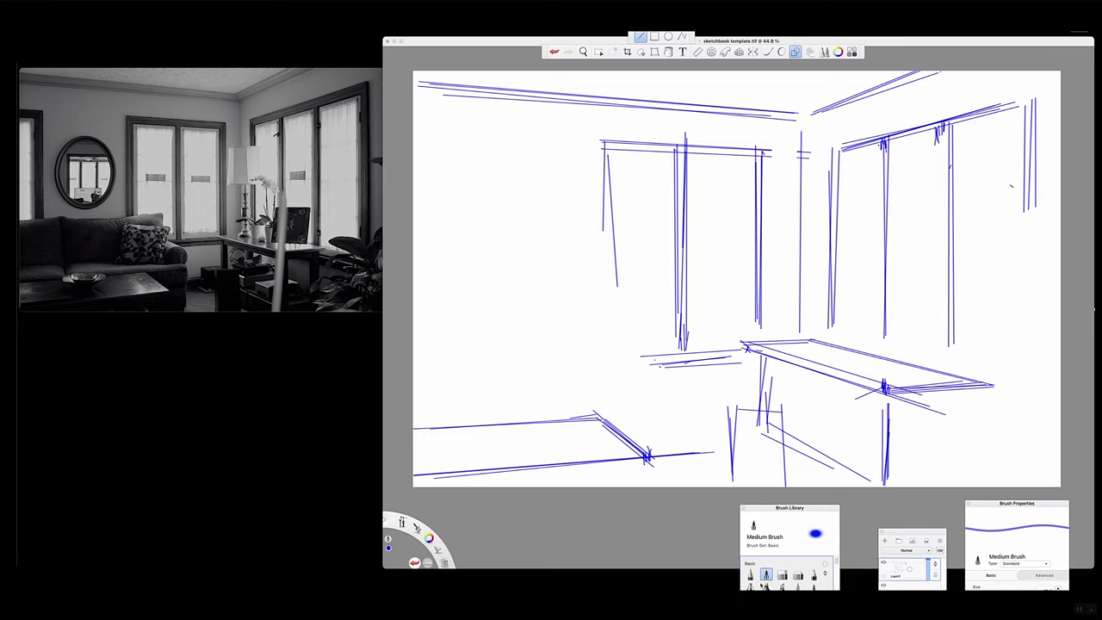
mouse_move(975, 406)
left_mouse_down()
mouse_move(979, 480)
mouse_move(970, 487)
left_mouse_up()
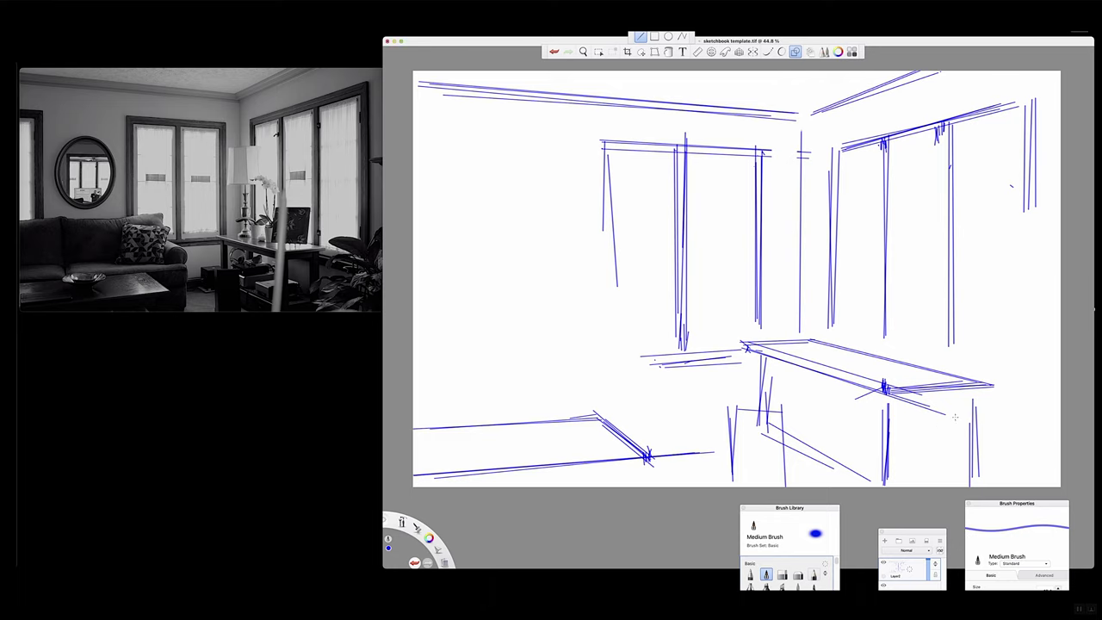
- Sketch the right wall window's bottom edge with descending strokes and extend its outer vertical edge down to meet it
left_click_drag(999, 421, 1037, 431)
left_click_drag(976, 404, 1031, 433)
left_click_drag(978, 402, 1034, 420)
left_click_drag(978, 395, 1022, 410)
left_click_drag(1027, 164, 1031, 430)
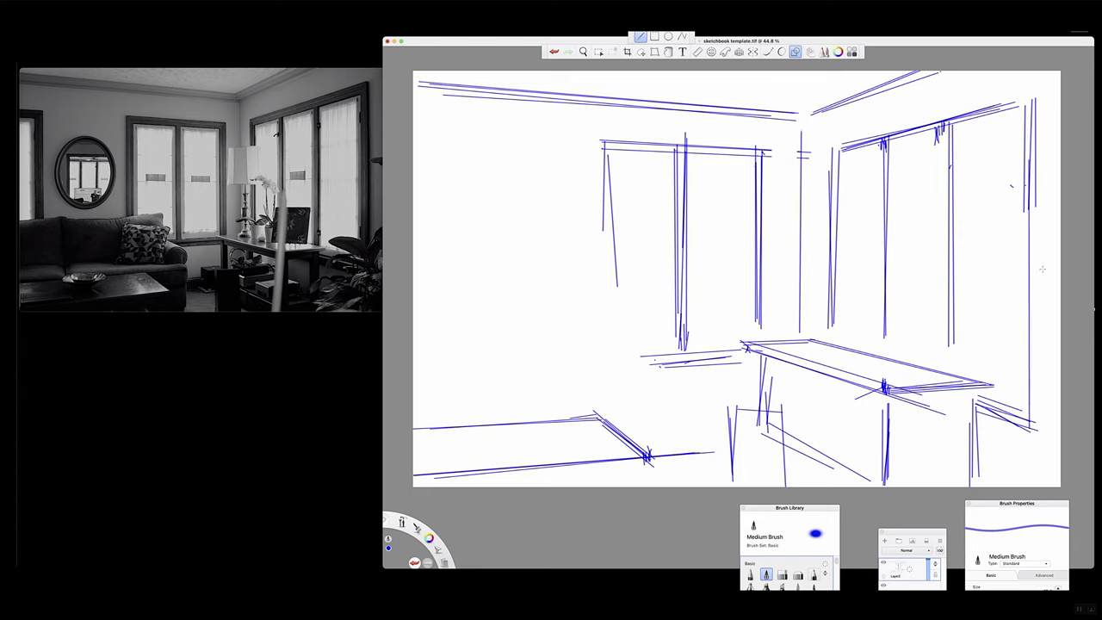
left_click_drag(1038, 205, 1034, 425)
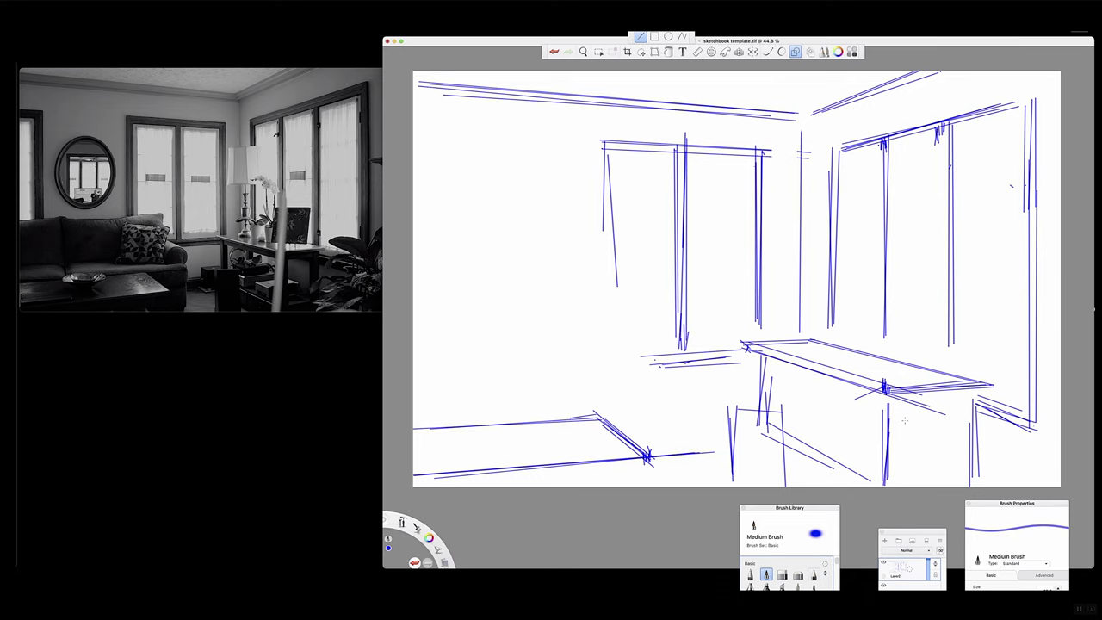
- Play the reference video further and pause it with the pencil raised in front of the back window
mouse_move(224, 155)
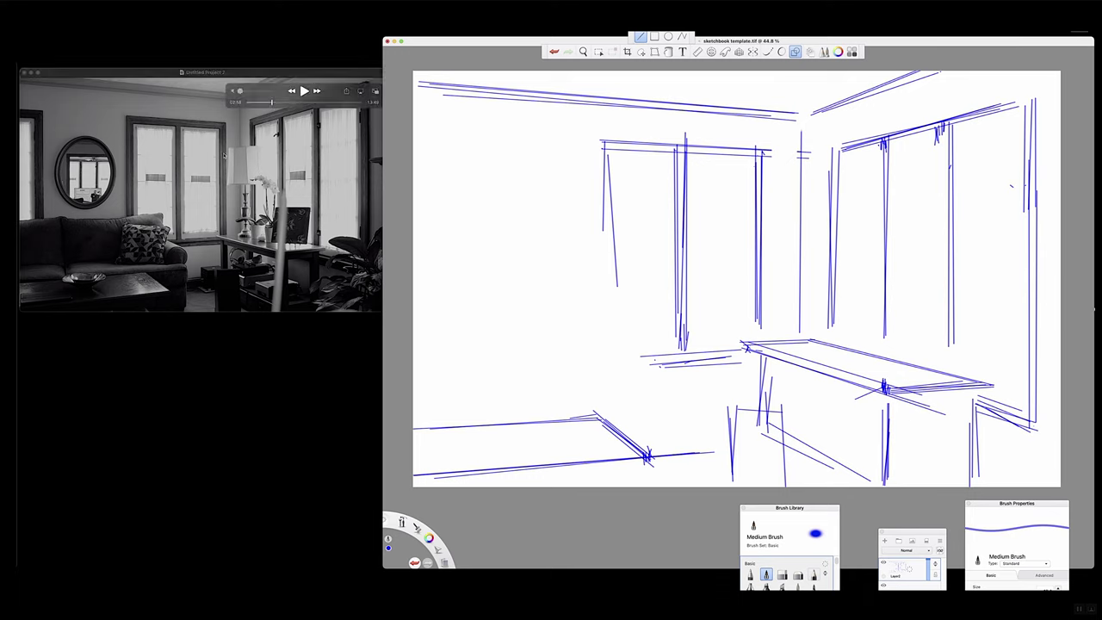
left_click(306, 90)
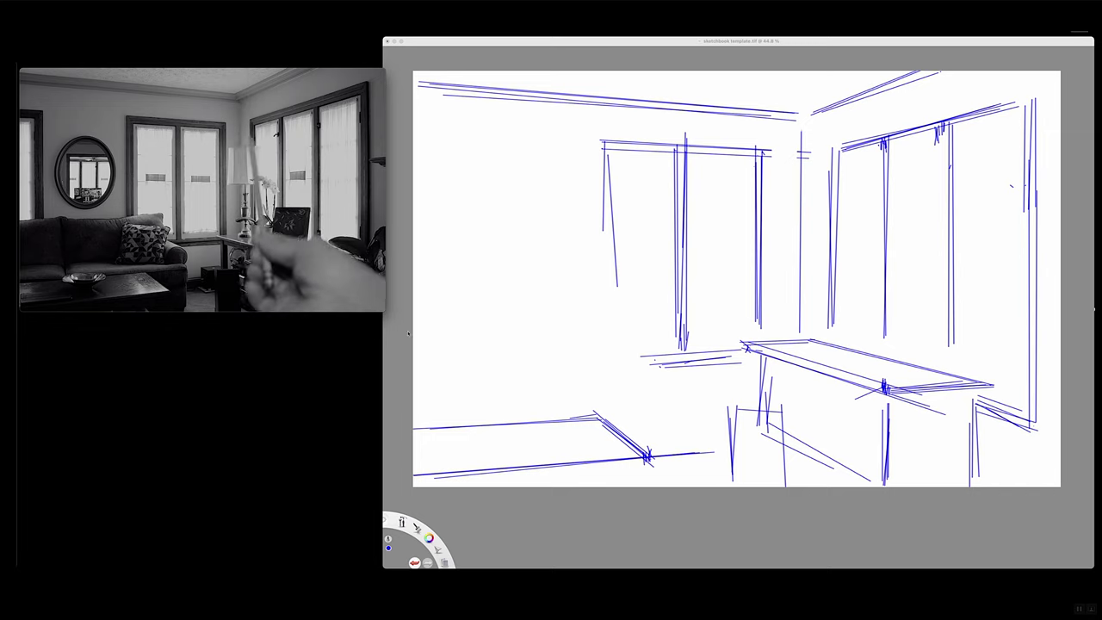
mouse_move(305, 92)
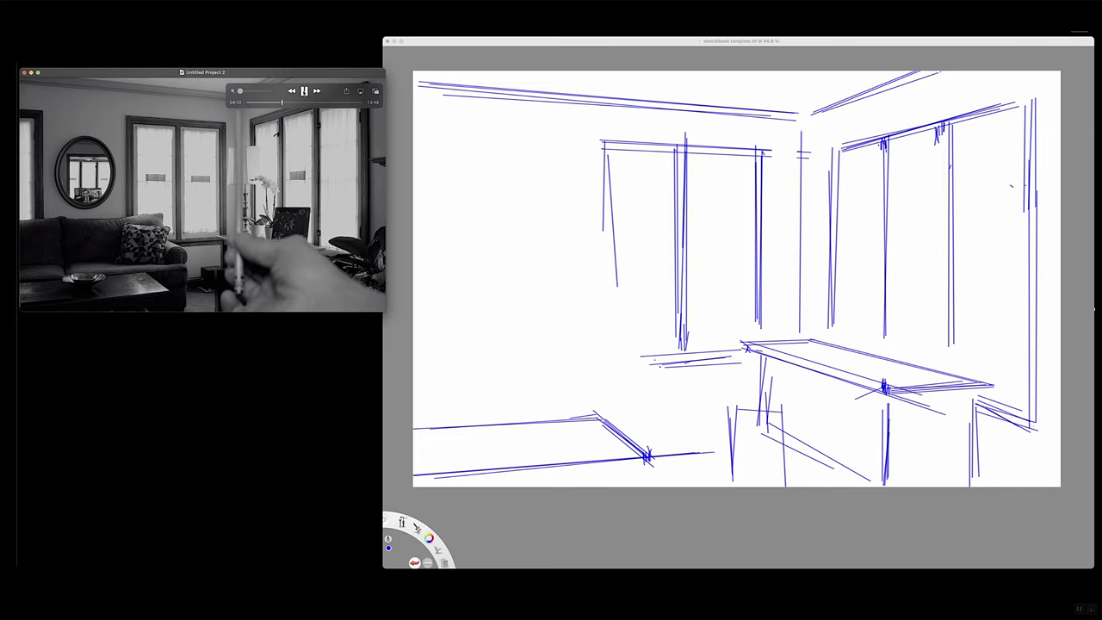
left_click(303, 90)
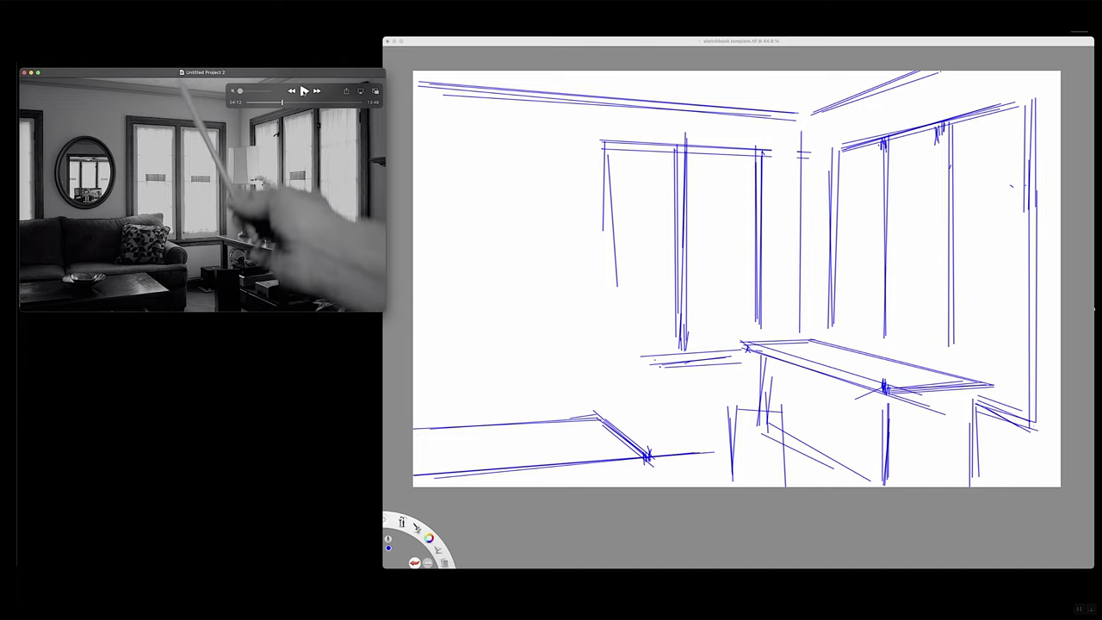
- Draw red measuring arrows along the wall corner's height and repeat that length along the back wall's ceiling line
key("Tab")
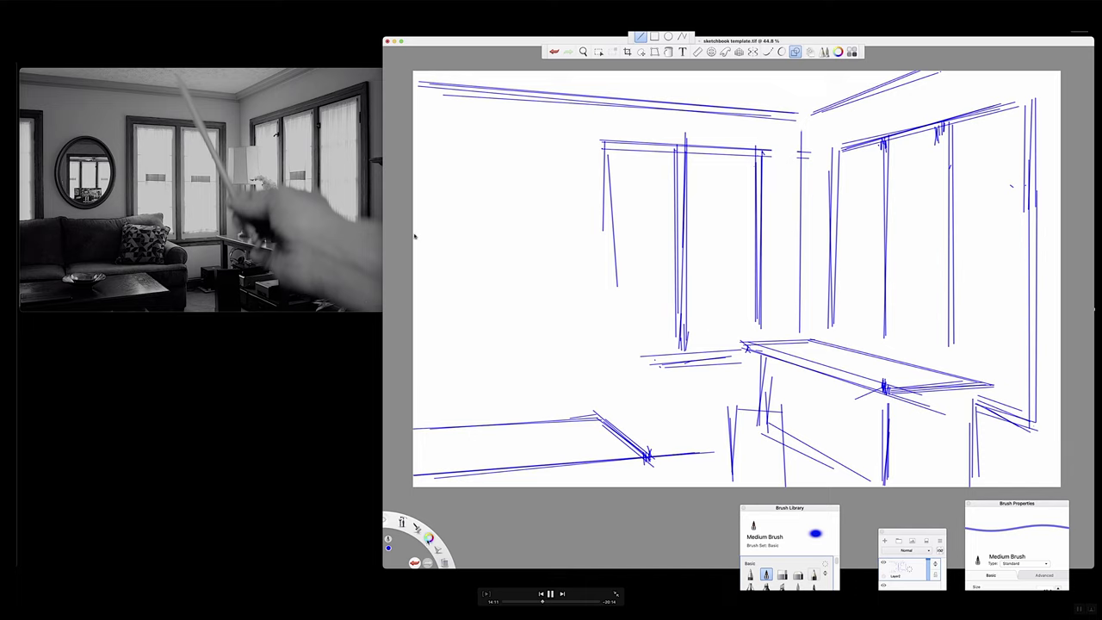
left_click_drag(790, 337, 789, 123)
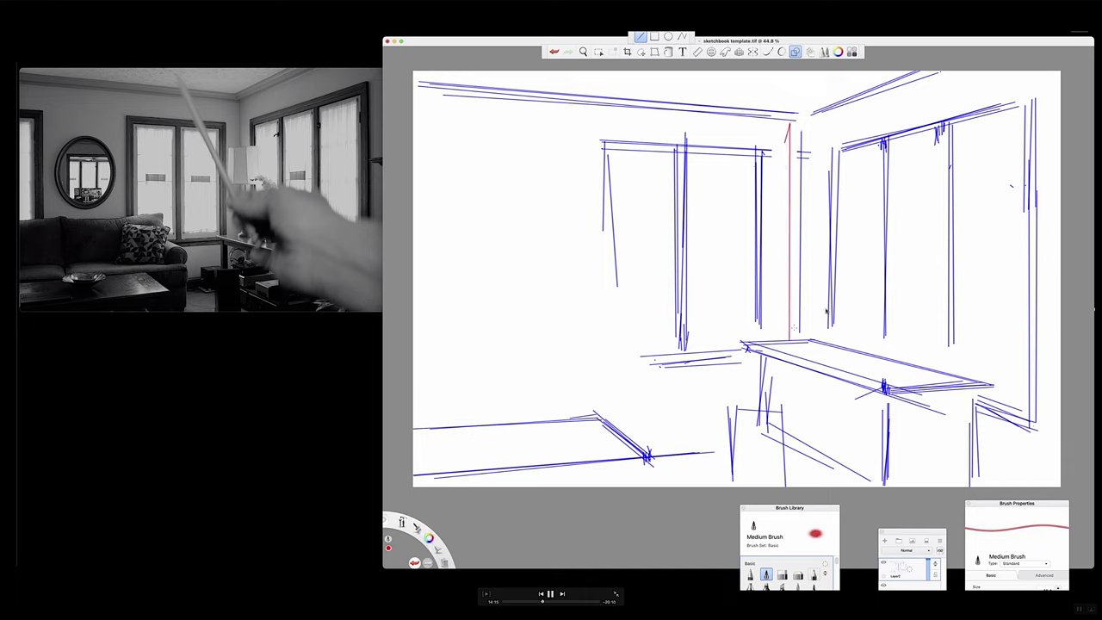
mouse_move(792, 335)
left_mouse_down()
mouse_move(788, 123)
mouse_move(549, 104)
mouse_move(561, 122)
mouse_move(422, 93)
left_mouse_up()
mouse_move(540, 106)
left_mouse_down()
mouse_move(521, 117)
mouse_move(522, 98)
left_mouse_up()
mouse_move(421, 92)
left_mouse_down()
mouse_move(439, 88)
mouse_move(438, 104)
left_mouse_up()
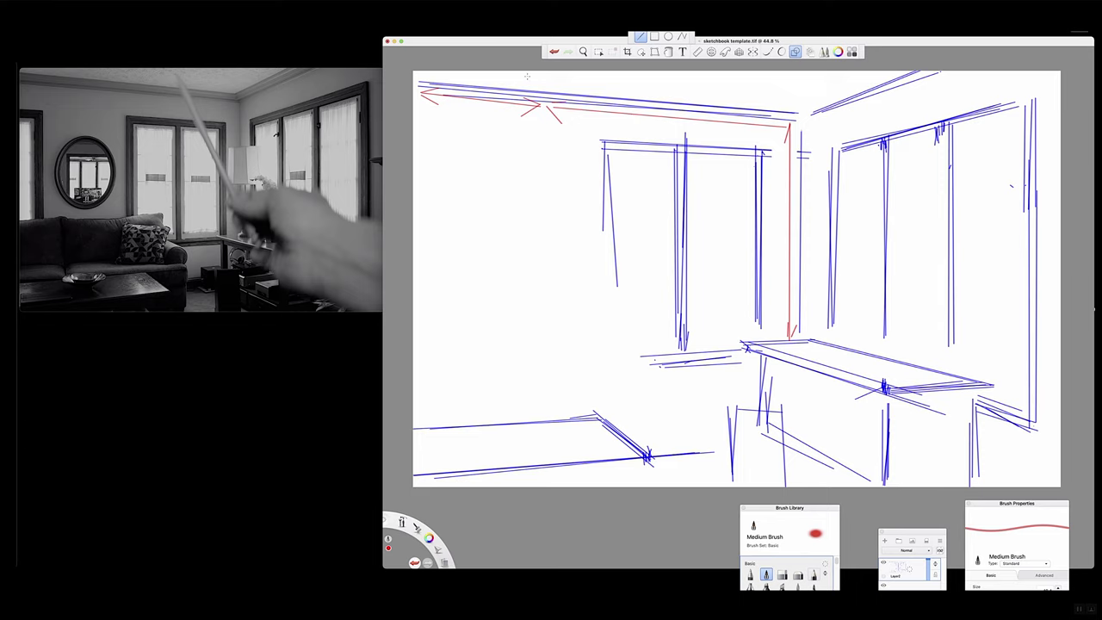
- Undo all the red measuring arrows and set the brush colour back to blue
left_click(553, 52)
left_click(553, 52)
left_click(554, 52)
left_click(554, 52)
left_click(553, 52)
left_click(554, 51)
left_click(554, 52)
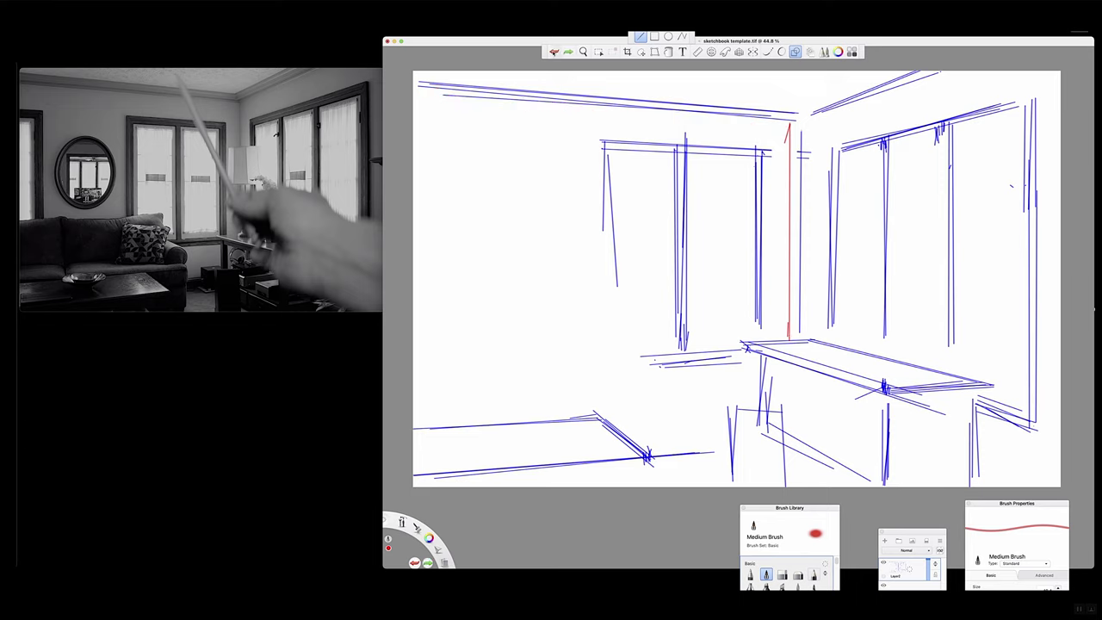
left_click(553, 52)
left_click(553, 52)
left_click_drag(430, 539, 418, 553)
- Move the video's playback controls back to the lower part of the reference picture and resume playback
mouse_move(226, 232)
left_click(280, 193)
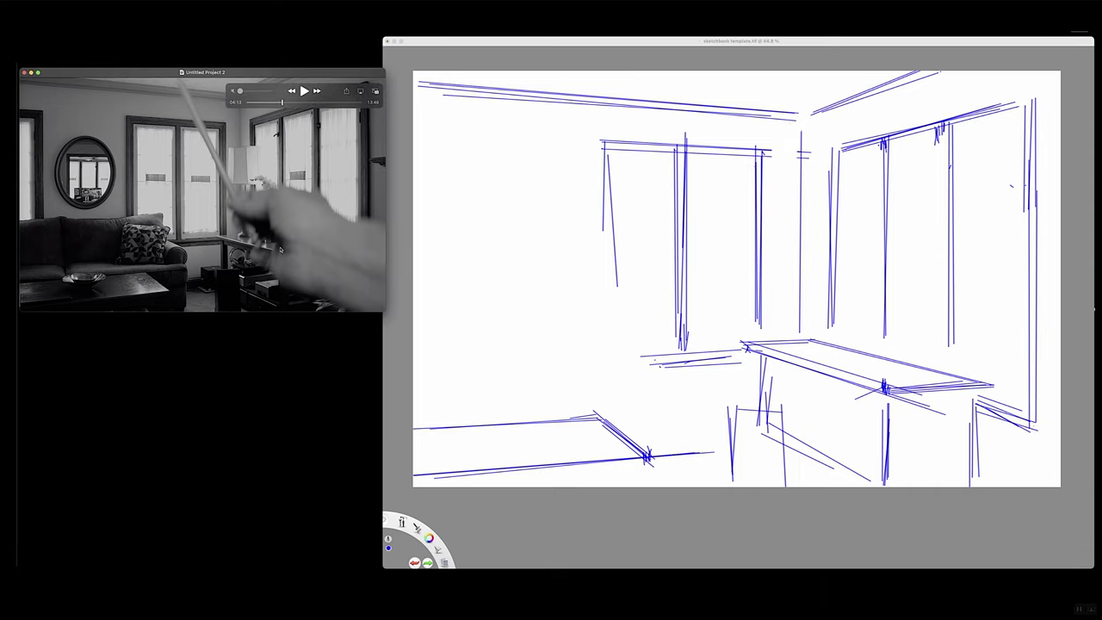
left_click_drag(229, 96, 277, 302)
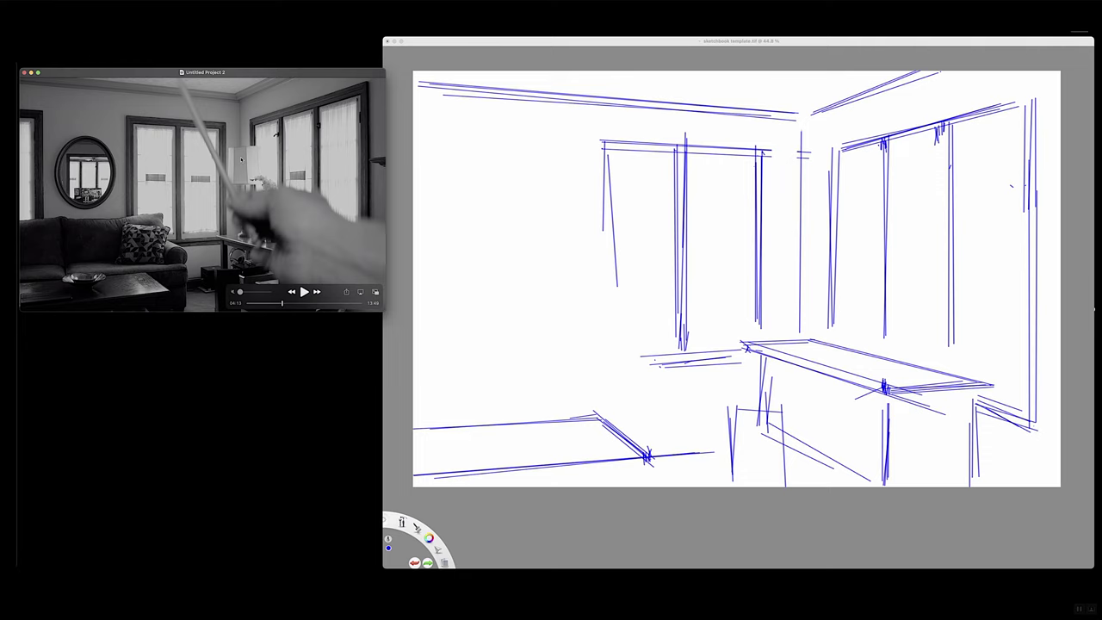
mouse_move(242, 278)
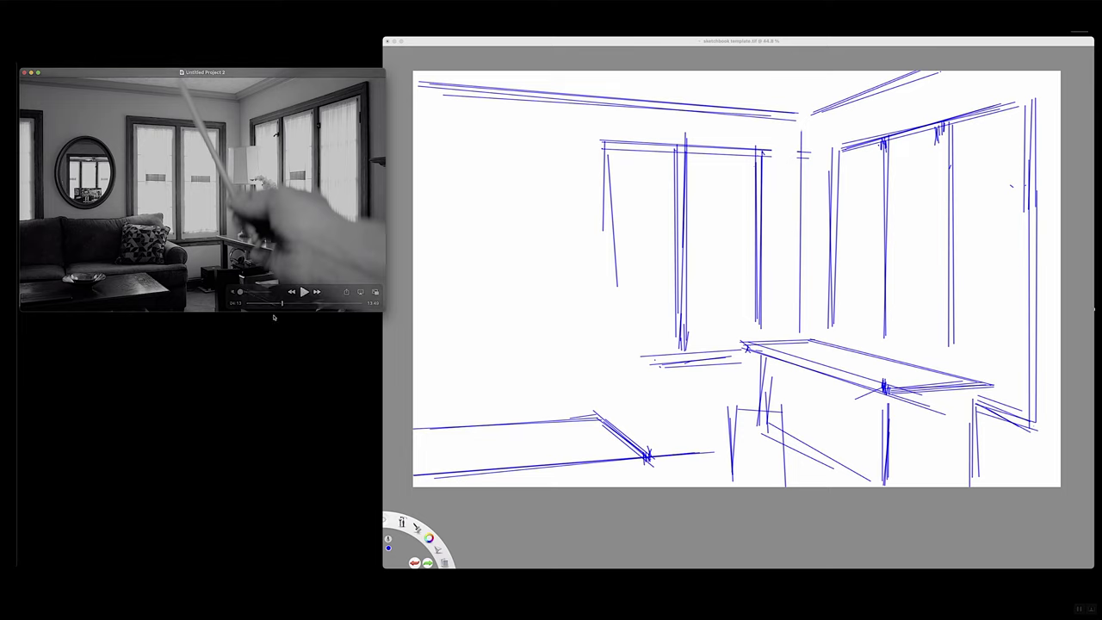
left_click(303, 292)
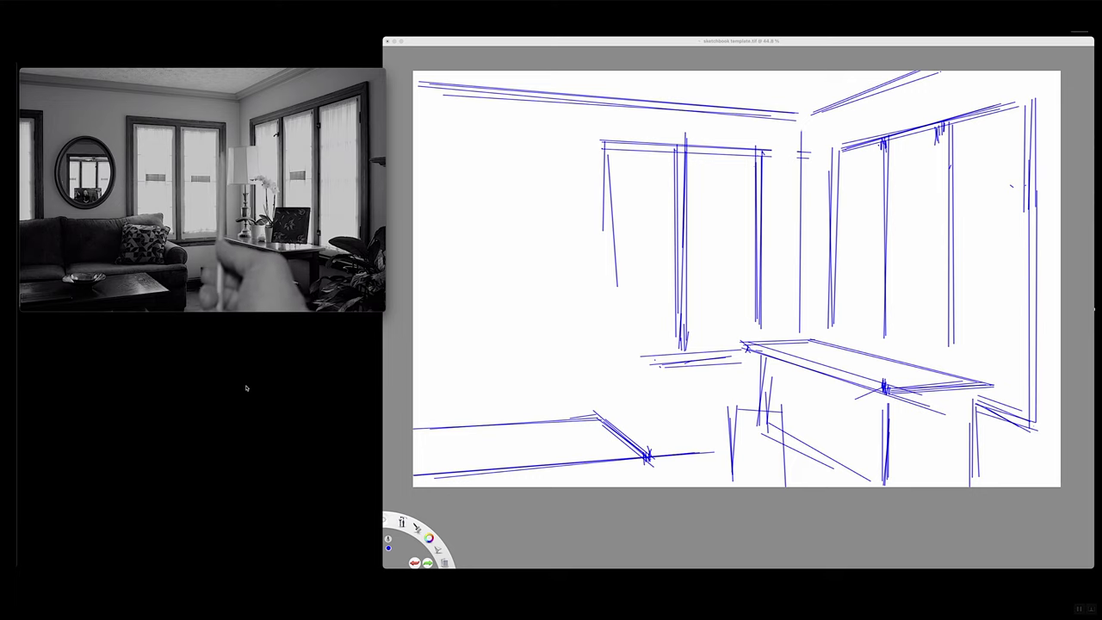
- Draw red double-headed measuring arrows across the back window's width and along the lower part of its right edge
mouse_move(220, 124)
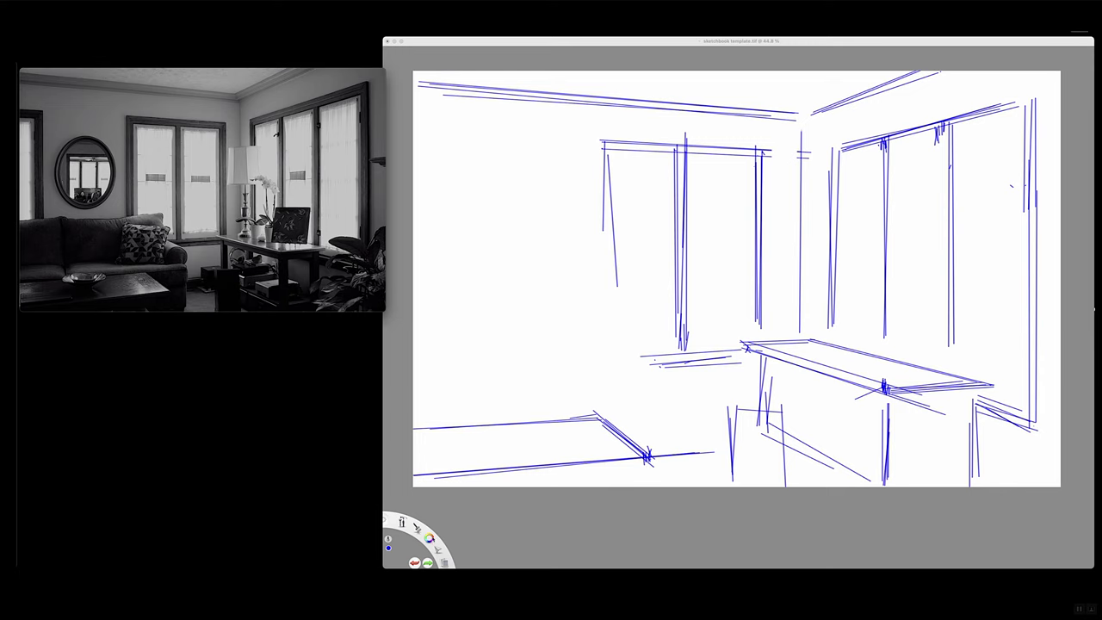
key("Tab")
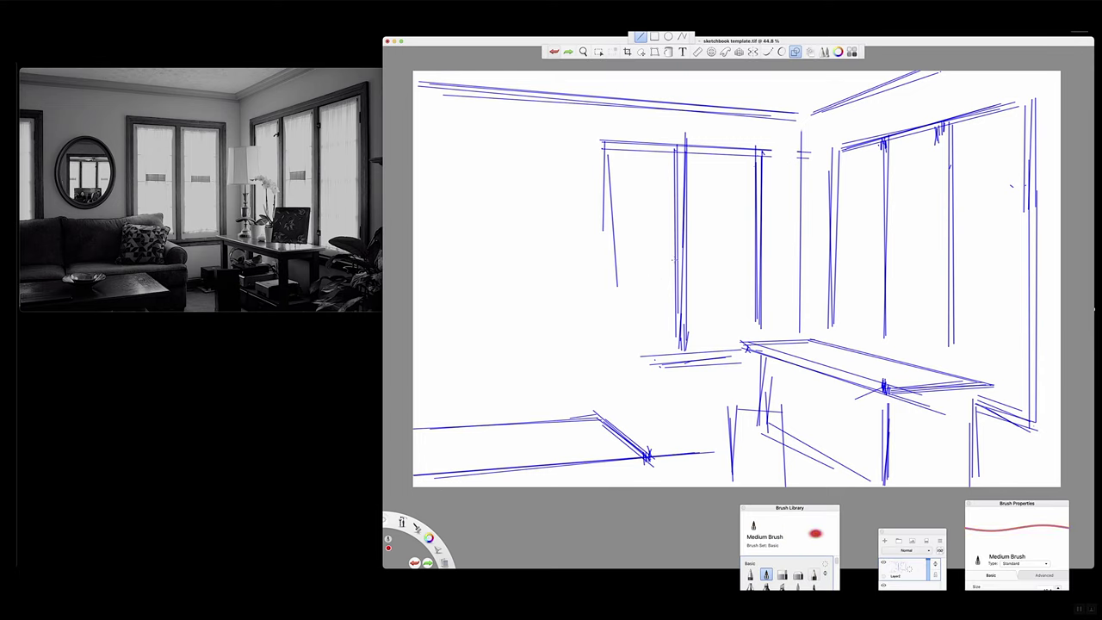
mouse_move(759, 195)
left_mouse_down()
mouse_move(607, 195)
mouse_move(632, 206)
mouse_move(747, 203)
left_mouse_up()
mouse_move(764, 346)
left_mouse_down()
mouse_move(765, 191)
mouse_move(769, 203)
left_mouse_up()
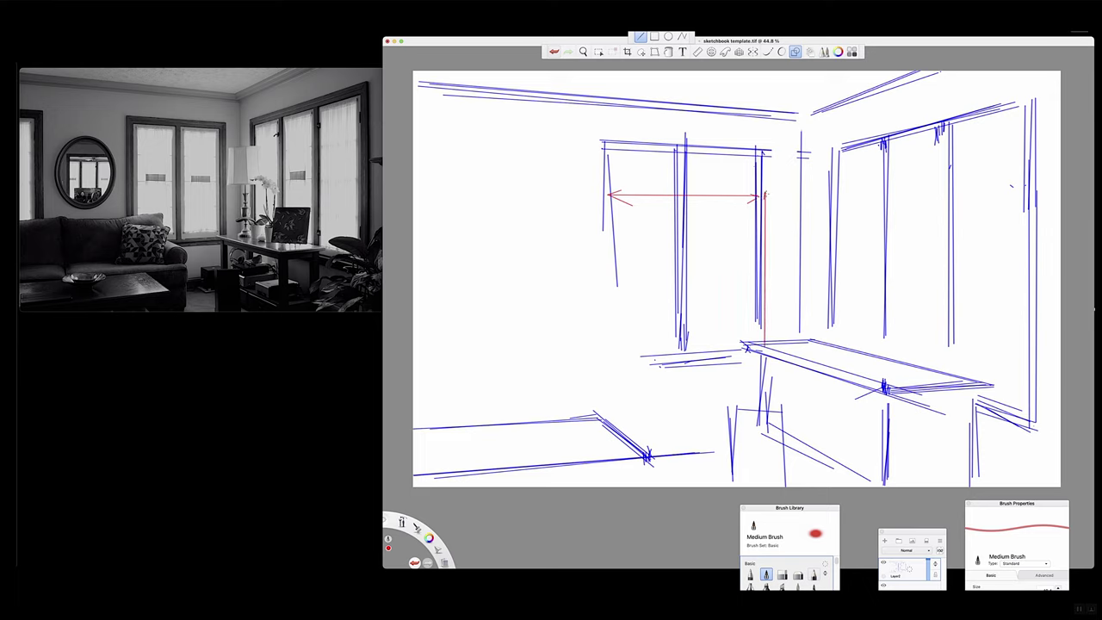
left_click_drag(764, 344, 758, 332)
mouse_move(766, 189)
left_mouse_down()
mouse_move(766, 153)
mouse_move(771, 182)
left_mouse_up()
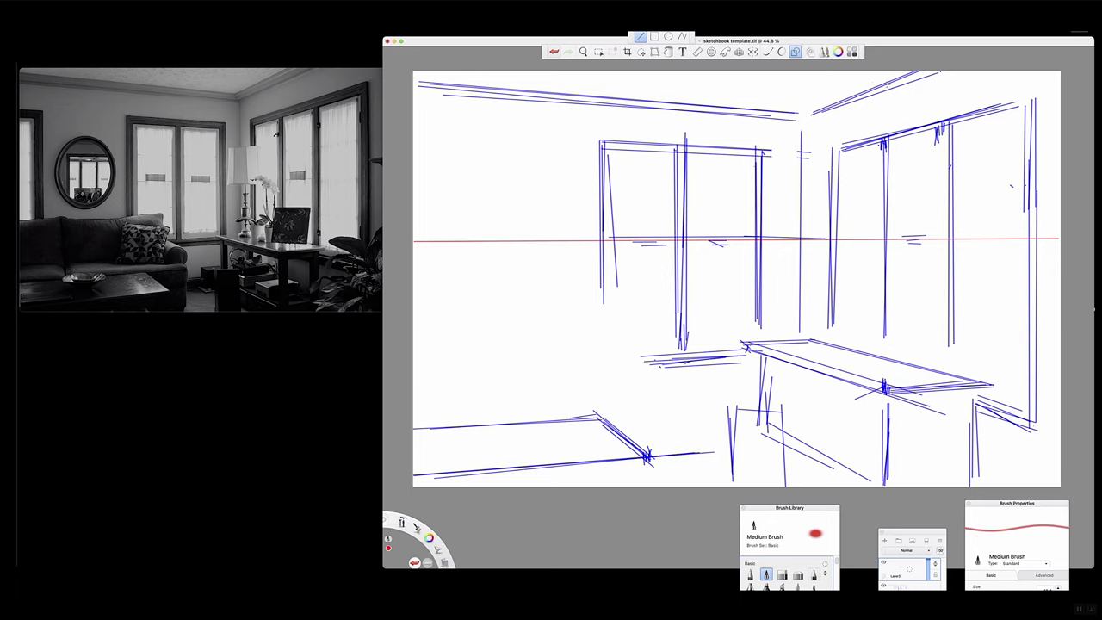
- Set the brush colour back to blue and resume playing the reference video
mouse_move(251, 91)
left_click_drag(429, 538, 419, 554)
mouse_move(266, 308)
left_click(304, 292)
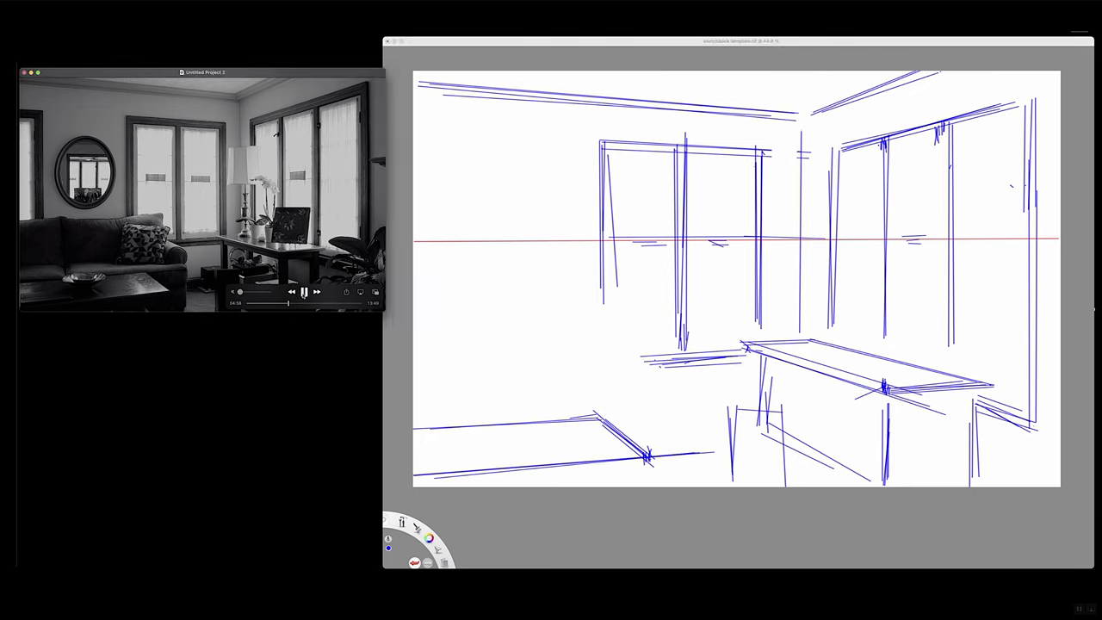
- Move the video's playback controls away from the lower part of the reference picture
left_click_drag(271, 286, 69, 81)
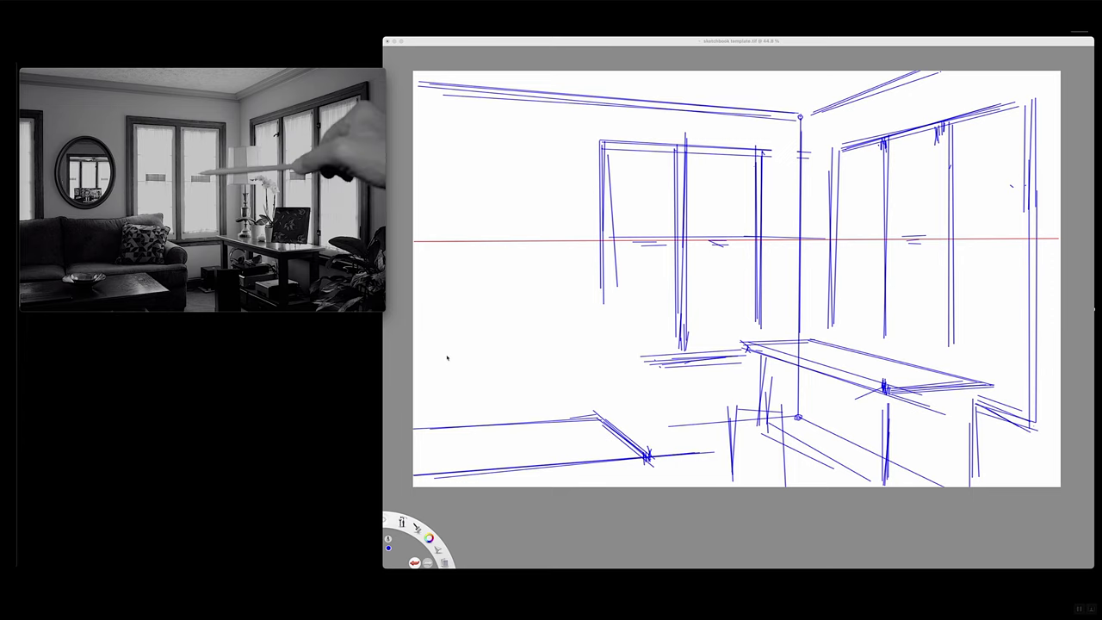
mouse_move(340, 128)
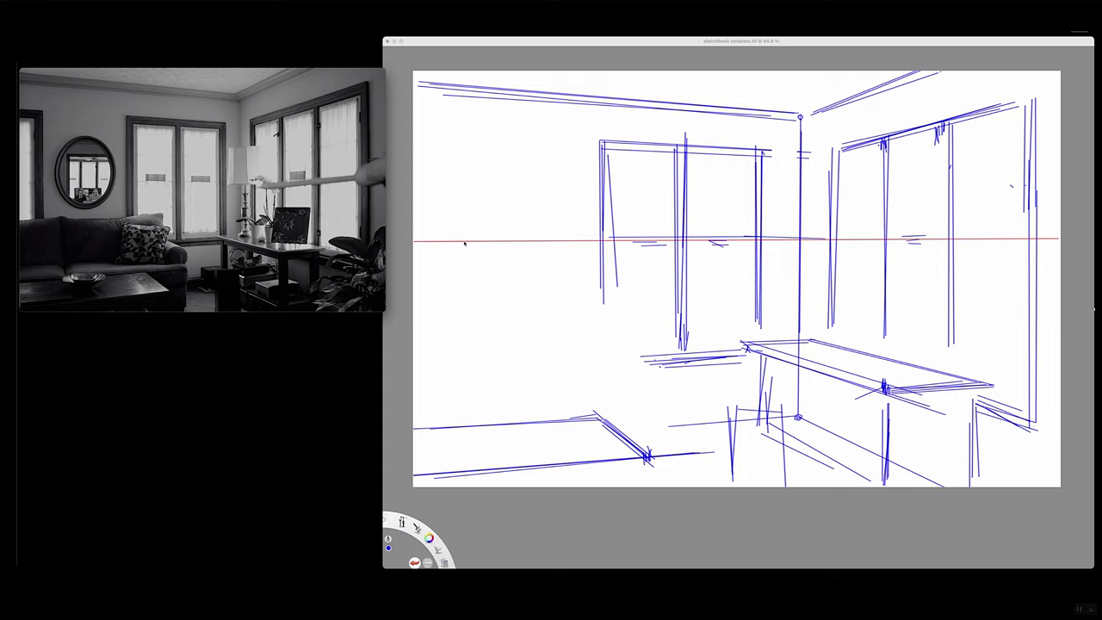
- Switch the shape-drawing tool from straight lines to ellipses
mouse_move(956, 494)
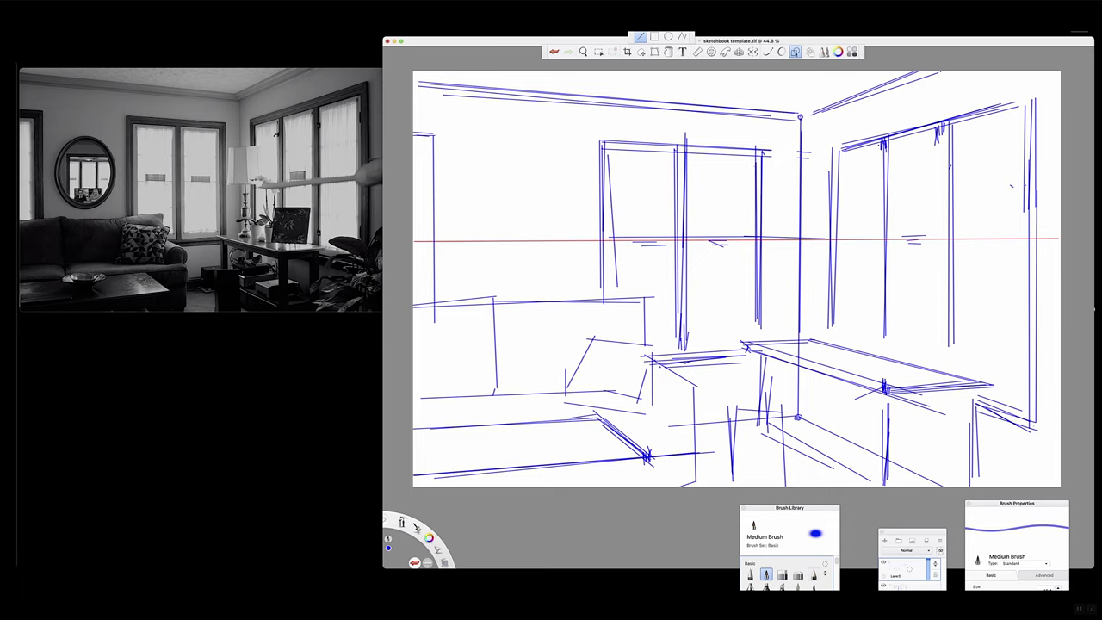
left_click(668, 37)
left_click_drag(520, 215, 562, 274)
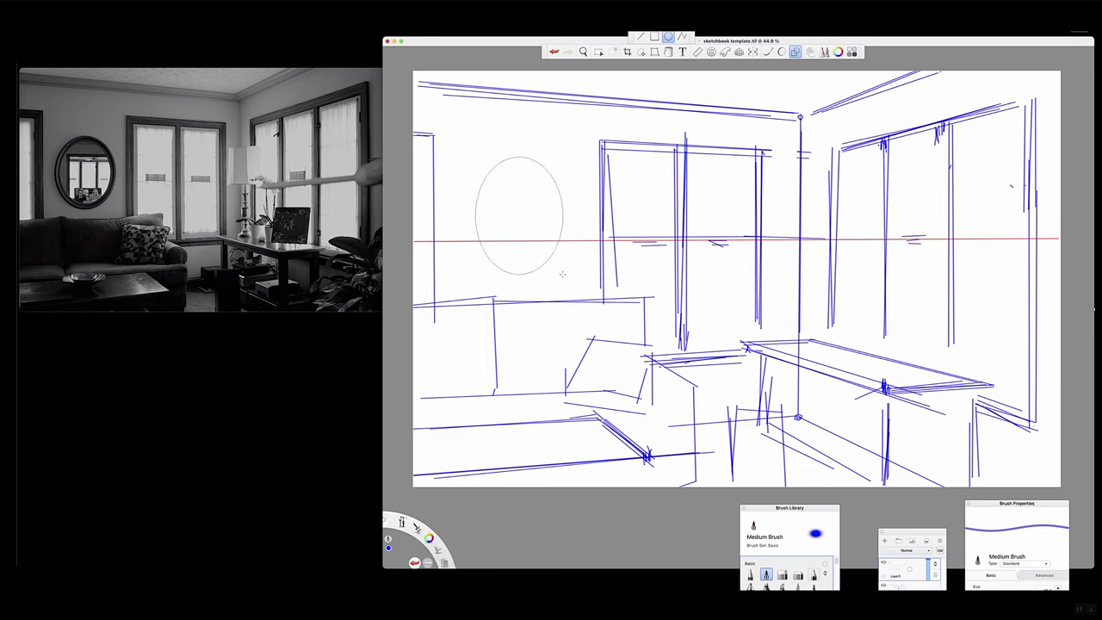
left_click(550, 281)
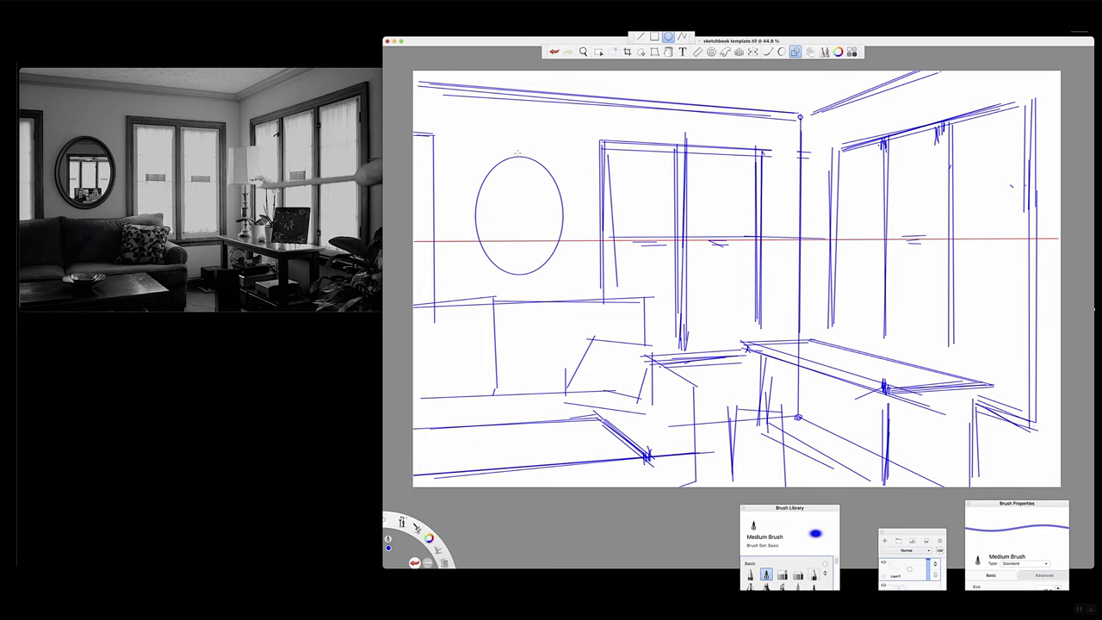
left_click(555, 52)
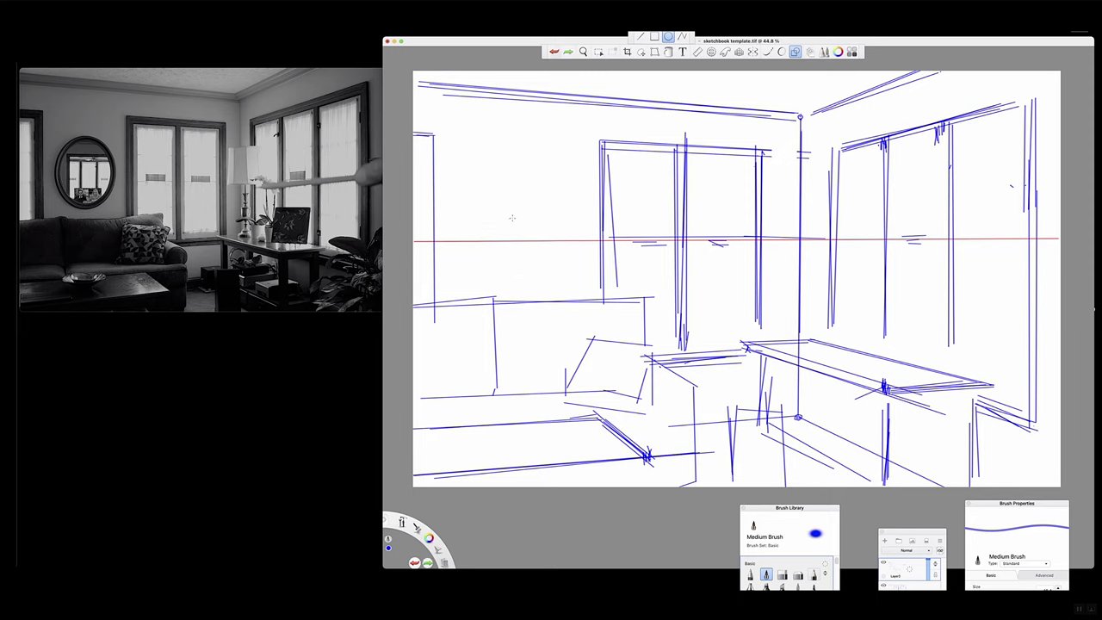
left_click_drag(519, 237, 553, 268)
left_click(553, 52)
- Draw the oval wall mirror as two nested upright ellipses above the sofa, between the far-left window and the back window
left_click_drag(516, 232, 555, 284)
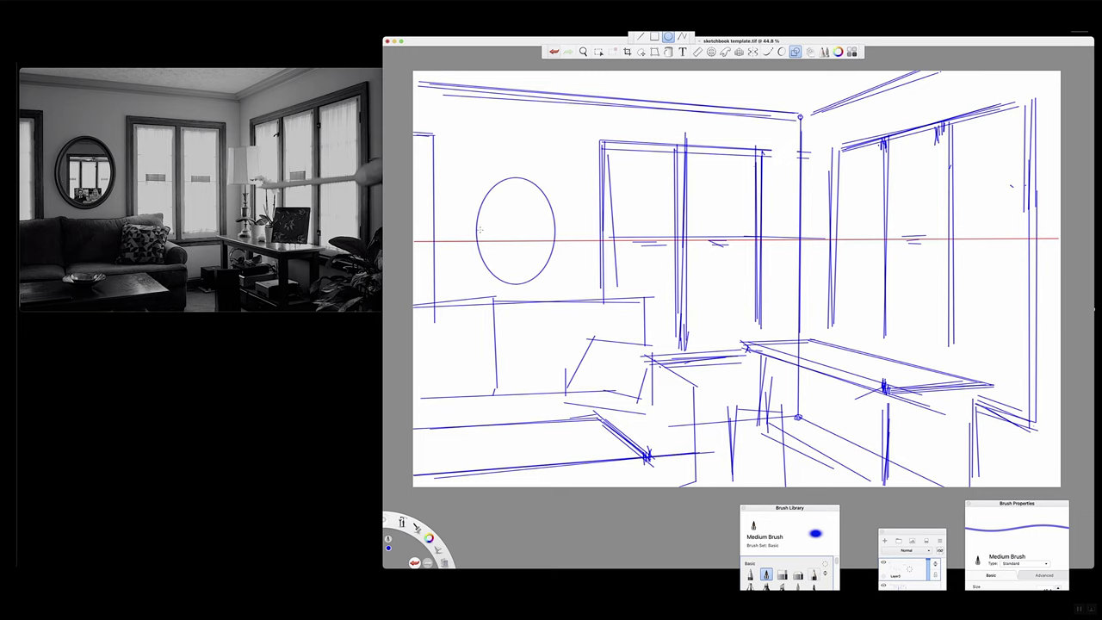
left_click_drag(514, 229, 557, 289)
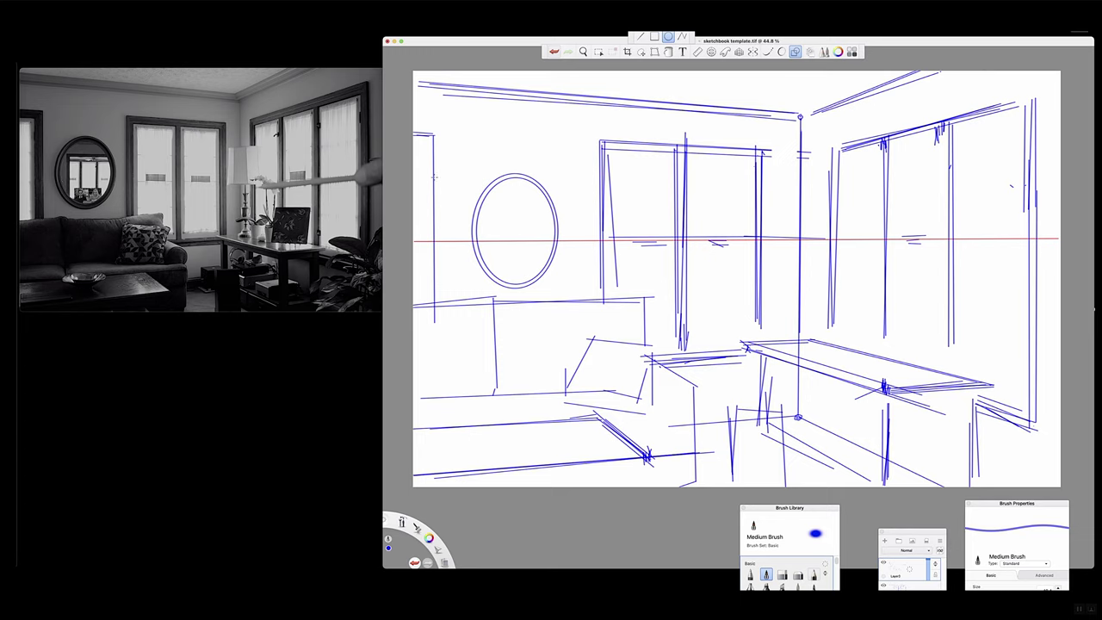
- Sketch the table lamp with straight lines, drawing a tapered shade across the room corner and a stand reaching down to the desk
mouse_move(227, 130)
left_click_drag(789, 192, 831, 196)
left_click(555, 52)
left_click(640, 37)
mouse_move(776, 184)
left_mouse_down()
mouse_move(842, 184)
mouse_move(829, 185)
left_mouse_up()
mouse_move(775, 184)
left_mouse_down()
mouse_move(771, 253)
mouse_move(839, 250)
left_mouse_up()
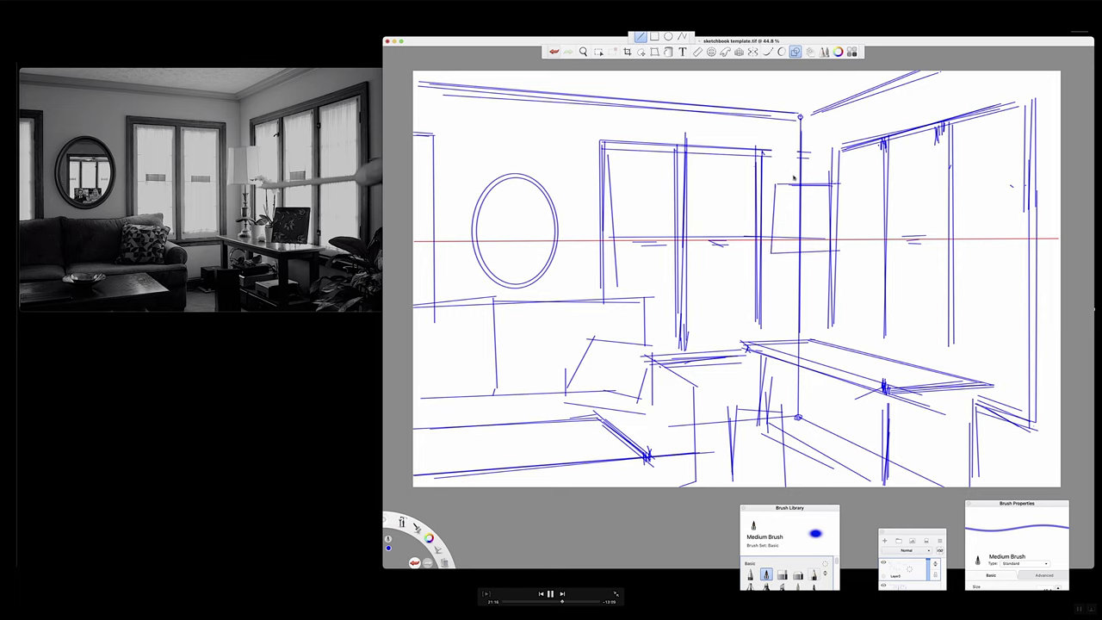
mouse_move(838, 184)
left_mouse_down()
mouse_move(842, 259)
mouse_move(837, 248)
mouse_move(770, 259)
mouse_move(806, 344)
left_mouse_up()
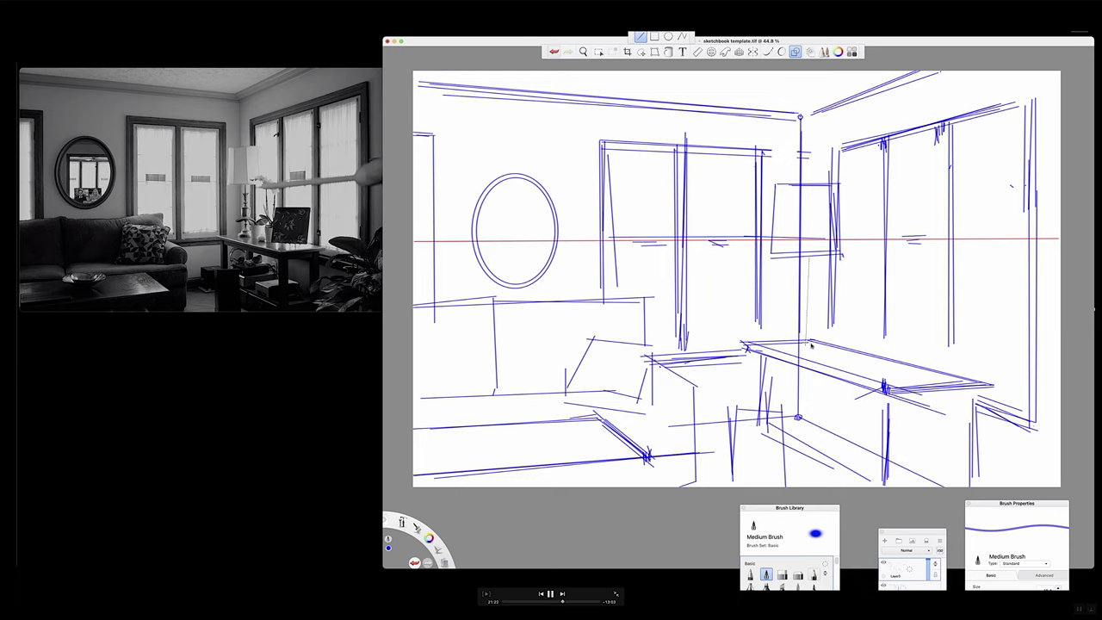
left_click_drag(808, 257, 805, 353)
left_click_drag(810, 277, 811, 342)
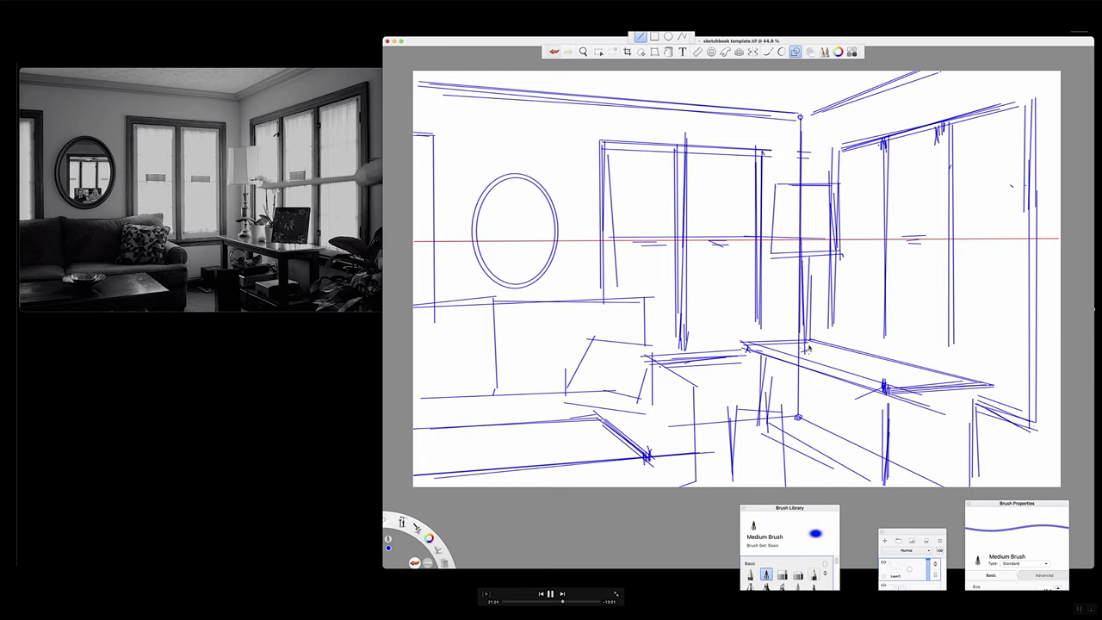
- Sketch short strokes for the small objects on the desk and outline the framed picture standing at its far side
mouse_move(847, 324)
left_mouse_down()
mouse_move(838, 358)
mouse_move(833, 347)
mouse_move(866, 370)
mouse_move(862, 350)
mouse_move(869, 362)
left_mouse_up()
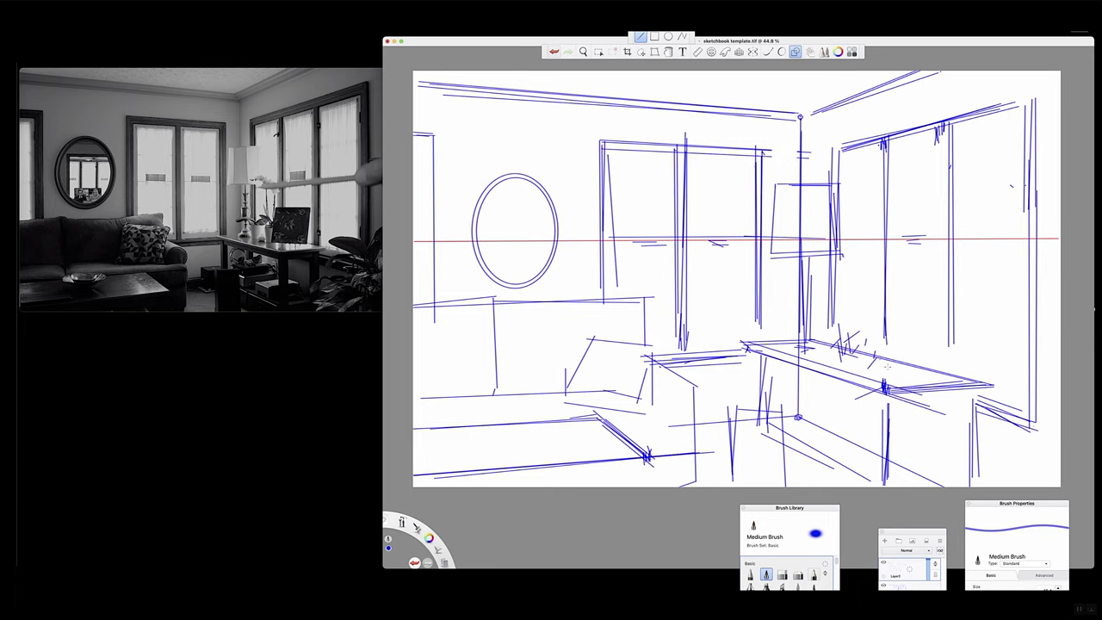
mouse_move(891, 373)
left_mouse_down()
mouse_move(940, 378)
mouse_move(890, 303)
mouse_move(961, 300)
mouse_move(948, 379)
left_mouse_up()
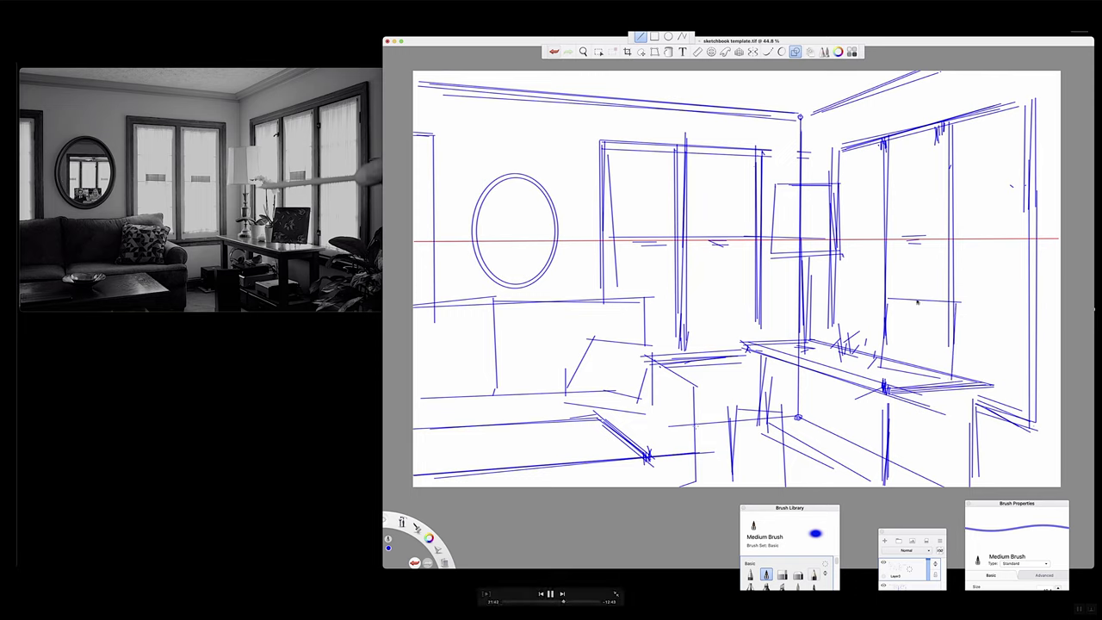
- Strengthen the sofa arm's front vertical edge and the right frame and middle post of the back window with extra straight strokes
left_click_drag(698, 479, 695, 377)
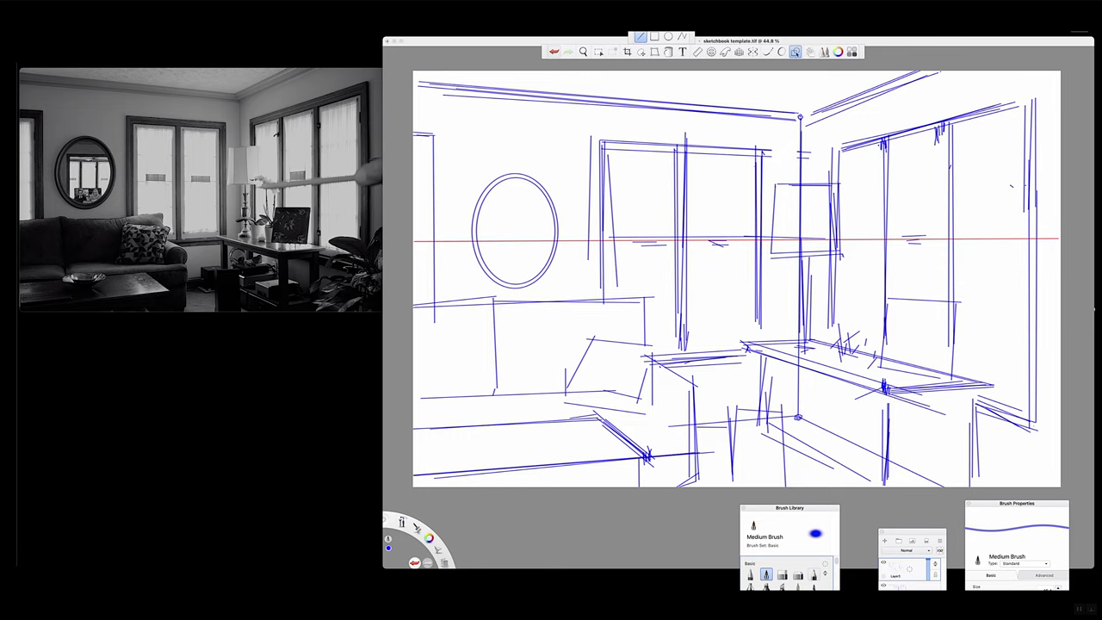
left_click(797, 53)
left_click_drag(762, 162, 754, 338)
left_click_drag(681, 336, 689, 358)
left_click(796, 53)
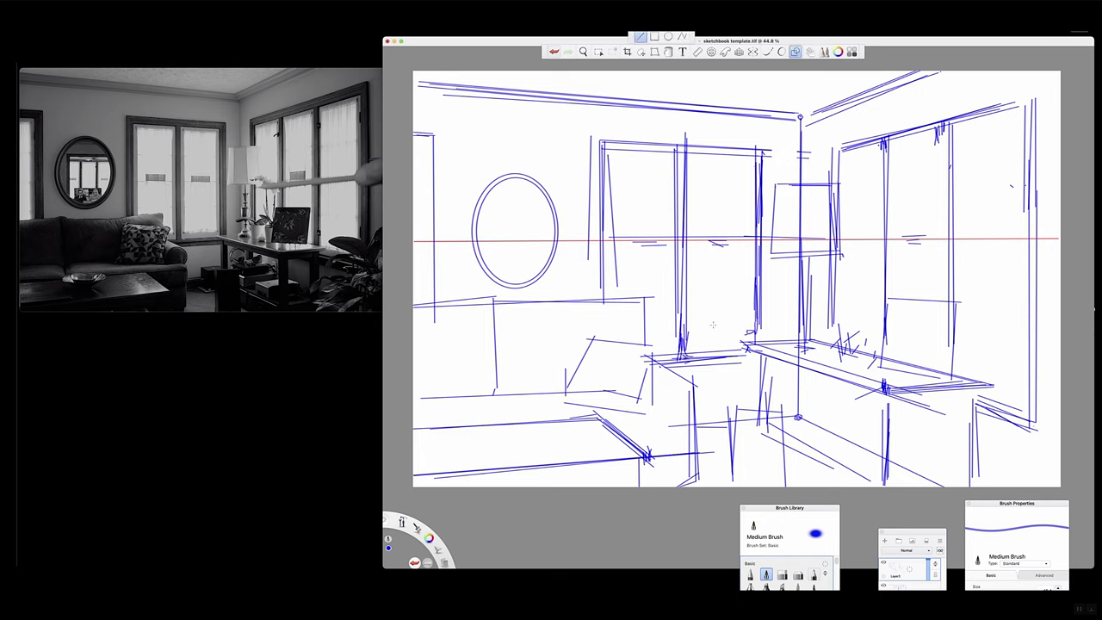
- Reinforce the back window's sill, left frame, top edge and right frame with repeated straight strokes
mouse_move(644, 356)
left_mouse_down()
mouse_move(745, 348)
mouse_move(744, 363)
left_mouse_up()
left_click_drag(599, 145, 599, 285)
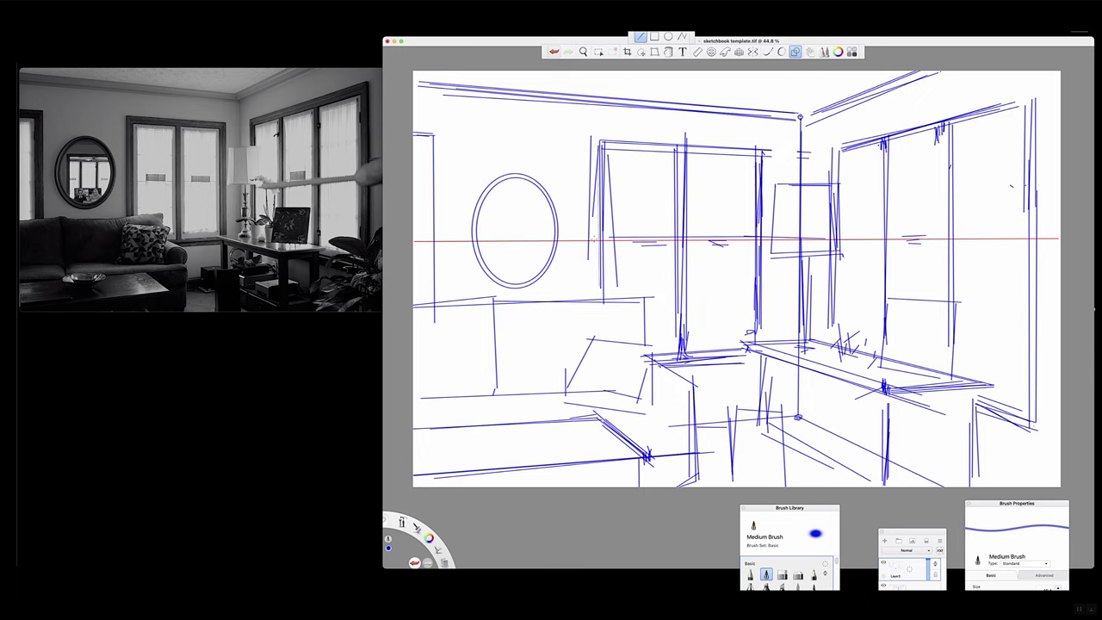
mouse_move(594, 147)
left_mouse_down()
mouse_move(593, 302)
mouse_move(603, 137)
mouse_move(761, 153)
mouse_move(630, 152)
mouse_move(768, 161)
mouse_move(711, 144)
mouse_move(769, 146)
mouse_move(750, 195)
left_mouse_up()
mouse_move(751, 148)
left_mouse_down()
mouse_move(751, 345)
mouse_move(761, 193)
mouse_move(761, 350)
left_mouse_up()
mouse_move(654, 353)
left_mouse_down()
mouse_move(751, 350)
mouse_move(749, 360)
left_mouse_up()
left_click_drag(677, 299, 681, 351)
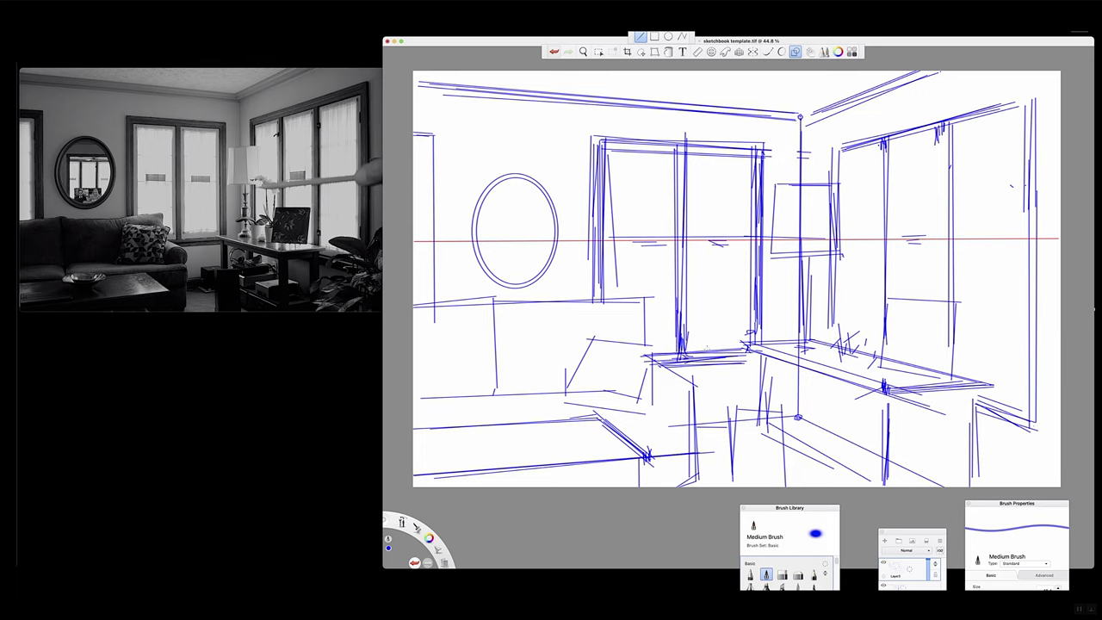
- Restate the edges of the lamp's shade and stand and the desk's front edge with additional lines
mouse_move(763, 132)
left_mouse_down()
mouse_move(764, 177)
mouse_move(828, 186)
mouse_move(827, 200)
left_mouse_up()
mouse_move(771, 256)
left_mouse_down()
mouse_move(834, 262)
mouse_move(808, 343)
left_mouse_up()
left_click_drag(740, 339, 879, 387)
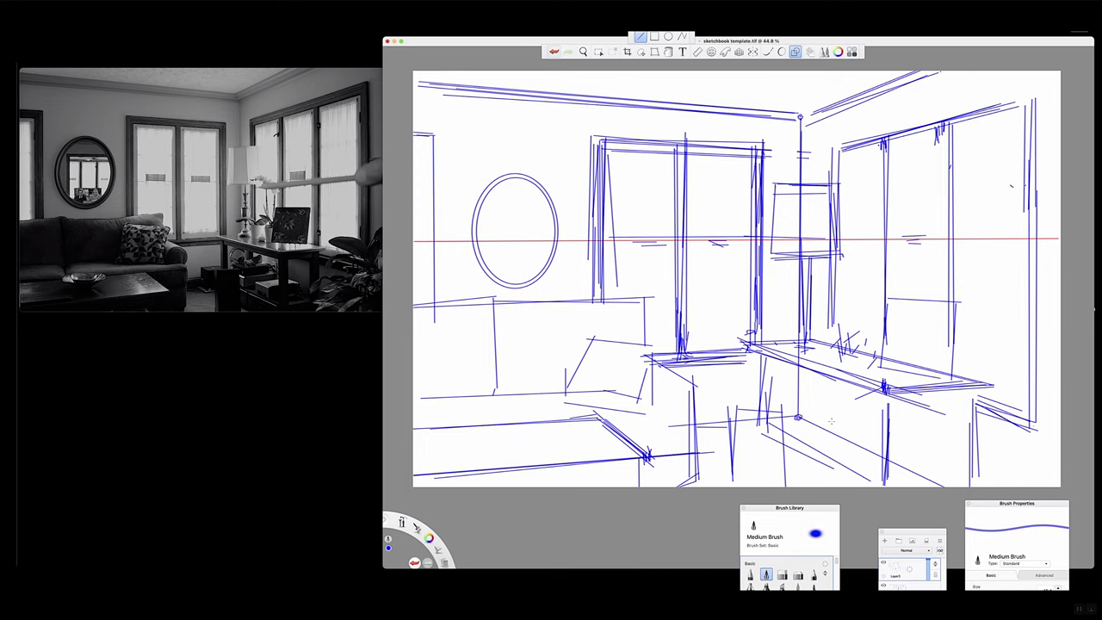
- Hatch the sofa's back cushions and throw pillow with a row of spaced near-vertical strokes
right_click(450, 356)
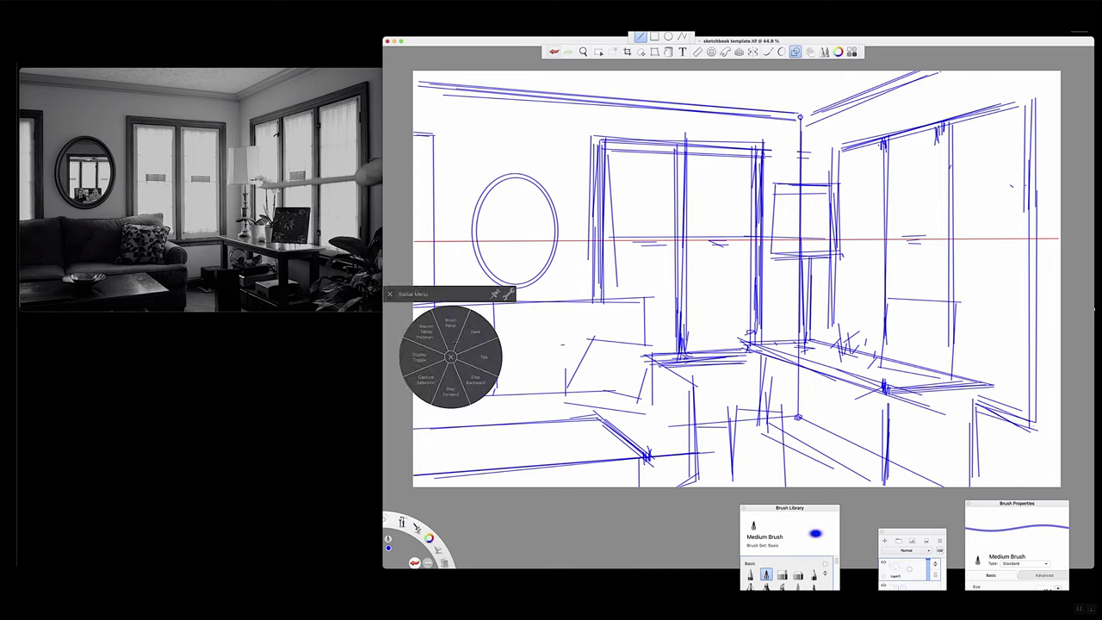
left_click(450, 357)
mouse_move(418, 324)
left_mouse_down()
mouse_move(421, 385)
mouse_move(436, 384)
left_mouse_up()
left_click_drag(443, 320, 451, 391)
mouse_move(475, 312)
left_mouse_down()
mouse_move(473, 395)
mouse_move(483, 386)
left_mouse_up()
mouse_move(508, 317)
left_mouse_down()
mouse_move(506, 387)
mouse_move(518, 377)
left_mouse_up()
mouse_move(527, 313)
left_mouse_down()
mouse_move(526, 379)
mouse_move(551, 400)
left_mouse_up()
left_click_drag(564, 316, 575, 367)
left_click_drag(589, 323, 594, 417)
left_click_drag(606, 341, 605, 407)
left_click_drag(614, 351, 613, 380)
left_click_drag(626, 344, 625, 368)
left_click_drag(627, 318, 625, 366)
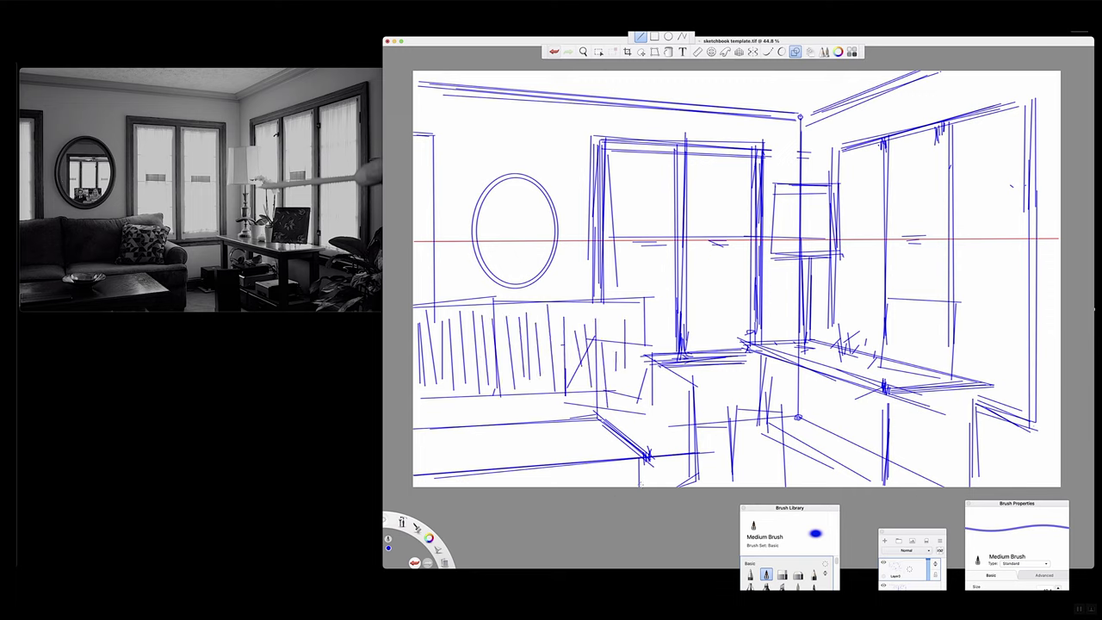
- Darken the sofa's top edge, seat and arm, and the nearby boxes beside the desk leg with short overlapping strokes
mouse_move(414, 305)
left_mouse_down()
mouse_move(496, 297)
mouse_move(471, 350)
left_mouse_up()
mouse_move(496, 306)
left_mouse_down()
mouse_move(652, 298)
mouse_move(634, 356)
left_mouse_up()
mouse_move(646, 298)
left_mouse_down()
mouse_move(643, 353)
mouse_move(623, 335)
mouse_move(708, 386)
mouse_move(691, 377)
mouse_move(635, 407)
mouse_move(661, 380)
mouse_move(706, 374)
mouse_move(687, 417)
left_mouse_up()
mouse_move(617, 422)
left_mouse_down()
mouse_move(688, 418)
mouse_move(630, 425)
mouse_move(679, 422)
left_mouse_up()
left_click_drag(690, 380, 696, 472)
mouse_move(727, 420)
left_mouse_down()
mouse_move(699, 428)
mouse_move(729, 432)
mouse_move(699, 433)
left_mouse_up()
mouse_move(730, 415)
left_mouse_down()
mouse_move(696, 424)
mouse_move(724, 422)
left_mouse_up()
mouse_move(728, 420)
left_mouse_down()
mouse_move(696, 429)
mouse_move(726, 477)
mouse_move(763, 411)
mouse_move(735, 420)
left_mouse_up()
mouse_move(728, 413)
left_mouse_down()
mouse_move(766, 404)
mouse_move(772, 453)
left_mouse_up()
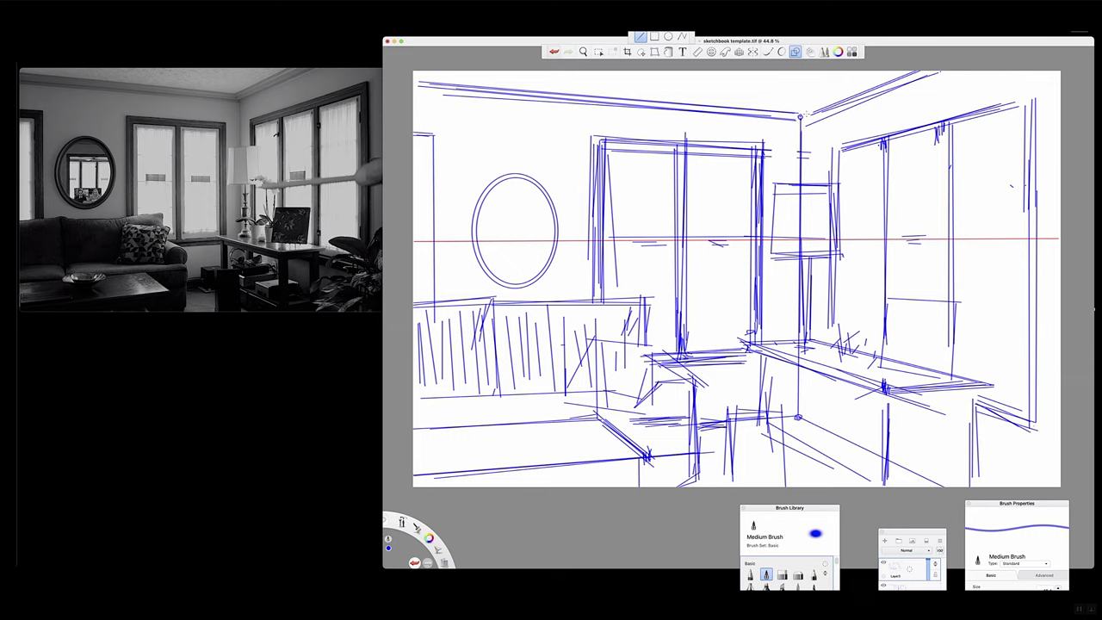
- Thicken the right wall's ceiling lines and the top edge of the right window with parallel slanted strokes
left_click_drag(807, 114, 916, 71)
left_click_drag(811, 106, 907, 74)
left_click_drag(790, 127, 895, 85)
left_click_drag(848, 144, 1006, 100)
mouse_move(925, 124)
left_mouse_down()
mouse_move(1019, 92)
mouse_move(1045, 100)
left_mouse_up()
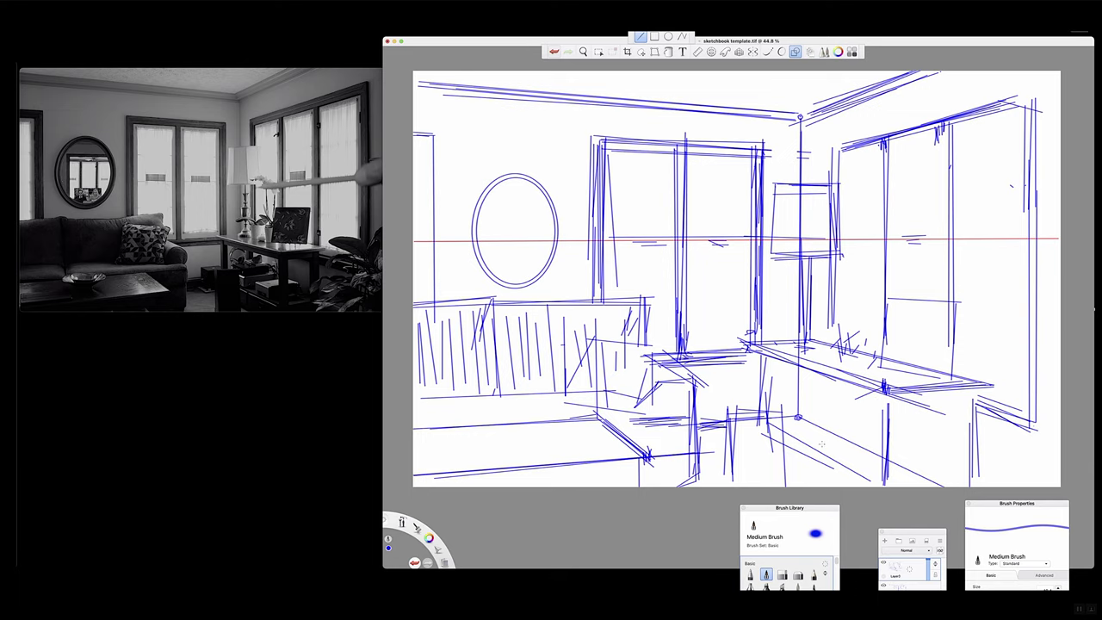
- Add slanted floor strokes and lines for the boxes under the desk
left_click_drag(782, 449, 845, 486)
left_click_drag(781, 449, 840, 479)
mouse_move(781, 452)
left_mouse_down()
mouse_move(831, 479)
mouse_move(815, 463)
mouse_move(849, 459)
mouse_move(859, 487)
mouse_move(886, 460)
mouse_move(923, 456)
left_mouse_up()
mouse_move(828, 442)
left_mouse_down()
mouse_move(917, 431)
mouse_move(935, 475)
left_mouse_up()
left_click_drag(809, 406, 804, 455)
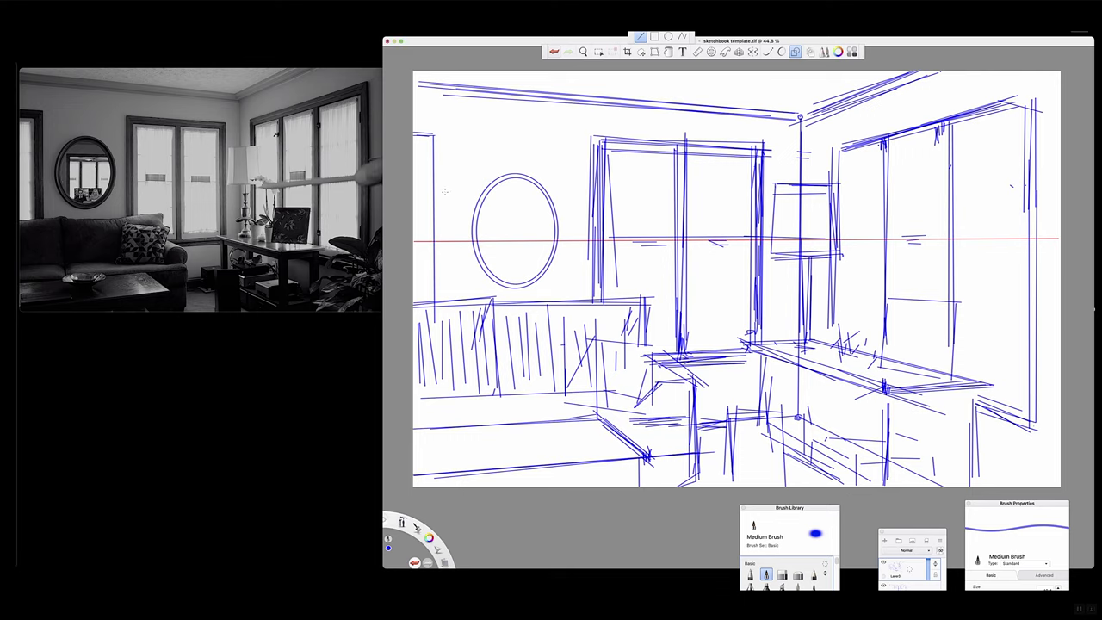
- Reinforce the far-left window's frame and the ceiling line along the back wall
mouse_move(435, 139)
left_mouse_down()
mouse_move(437, 298)
mouse_move(448, 288)
mouse_move(438, 299)
mouse_move(434, 139)
left_mouse_up()
mouse_move(419, 93)
left_mouse_down()
mouse_move(798, 122)
mouse_move(905, 69)
left_mouse_up()
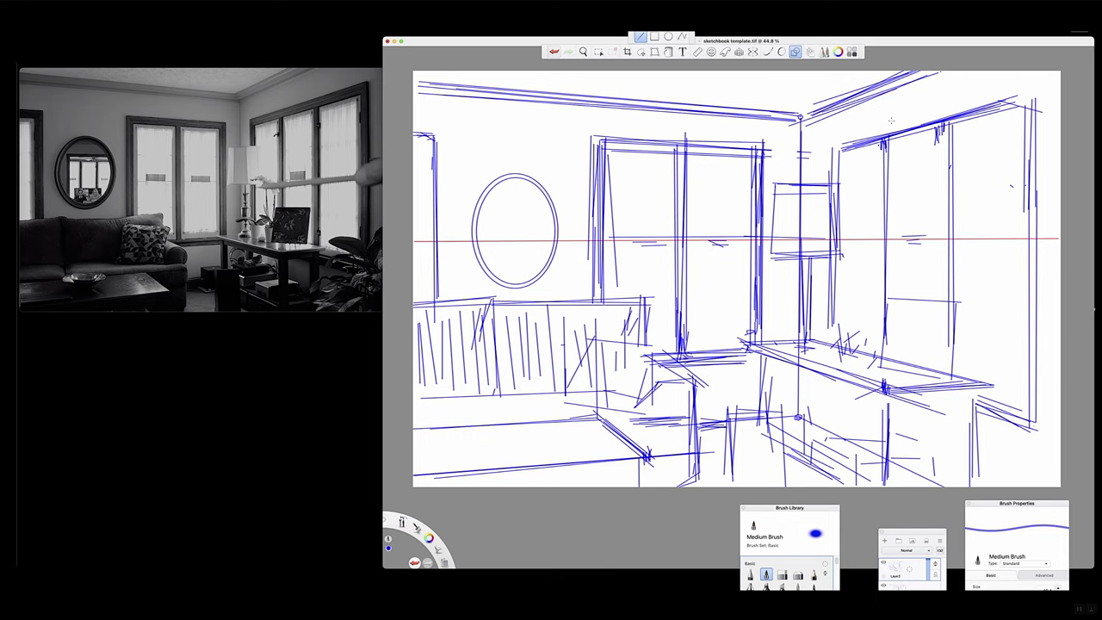
- Hatch the framed picture on the desk with near-vertical strokes
left_click_drag(716, 320, 699, 331)
left_click_drag(885, 302, 881, 370)
left_click_drag(895, 305, 885, 365)
left_click_drag(897, 305, 901, 361)
mouse_move(917, 305)
left_mouse_down()
mouse_move(915, 364)
mouse_move(926, 368)
left_mouse_up()
left_click_drag(947, 338, 944, 372)
left_click_drag(953, 312, 947, 372)
left_click_drag(957, 320, 952, 382)
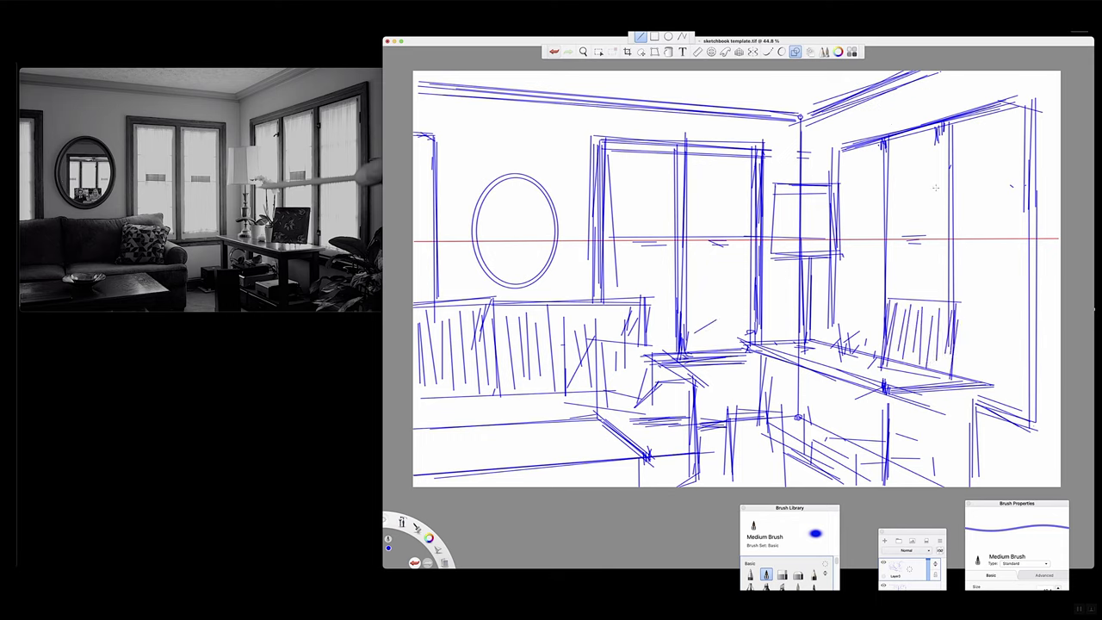
- Thicken the two vertical posts of the right window with parallel strokes
mouse_move(959, 119)
left_mouse_down()
mouse_move(952, 315)
mouse_move(935, 307)
mouse_move(946, 306)
left_mouse_up()
left_click_drag(891, 137, 879, 309)
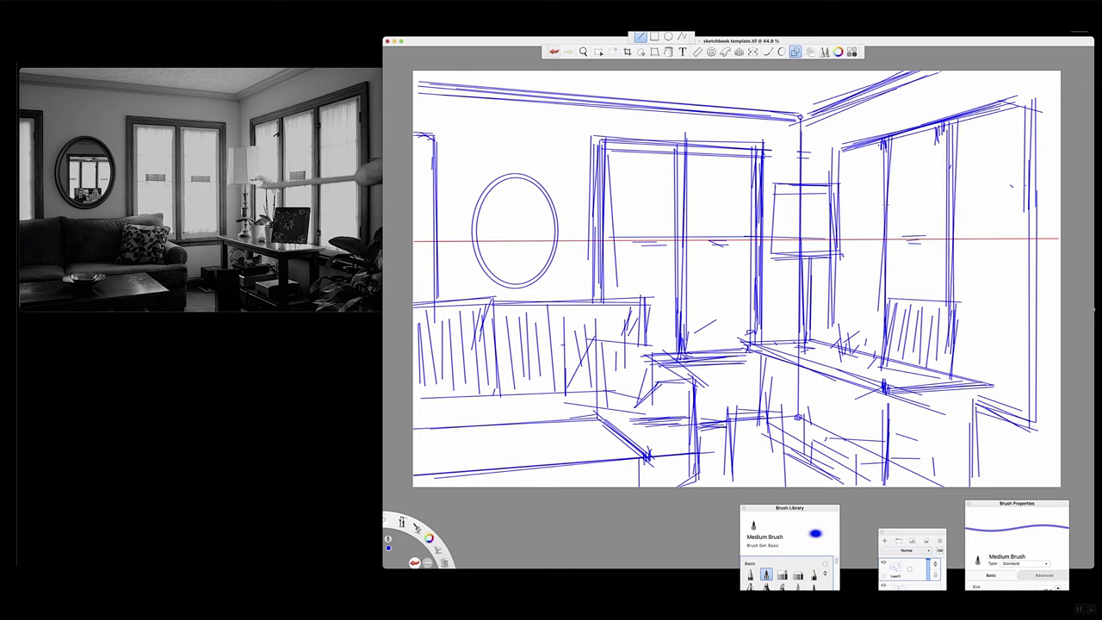
left_click_drag(883, 147, 876, 336)
- Choose Smudge Flat Bristle Brush 3 from the Smudge brush set and turn off straight-line drawing
left_click_drag(775, 508, 745, 450)
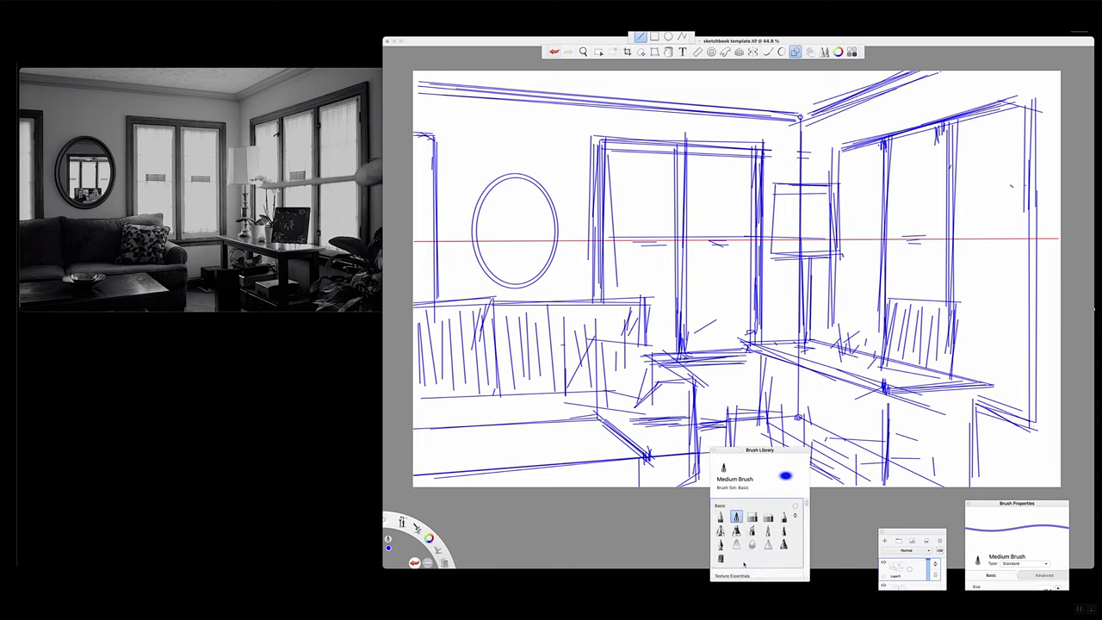
left_click_drag(808, 503, 807, 544)
left_click(767, 527)
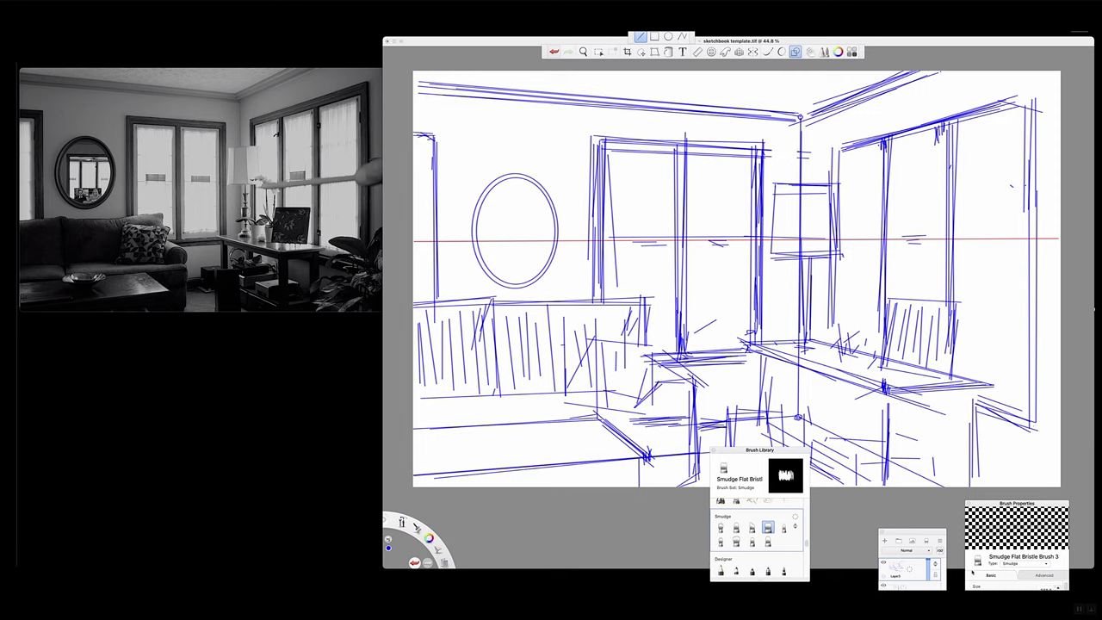
mouse_move(795, 451)
left_mouse_down()
mouse_move(773, 604)
mouse_move(776, 537)
left_mouse_up()
left_click(797, 53)
- Smudge the lines around the sofa, the back window's sides, the lamp, and the objects on and under the desk
left_click(559, 270)
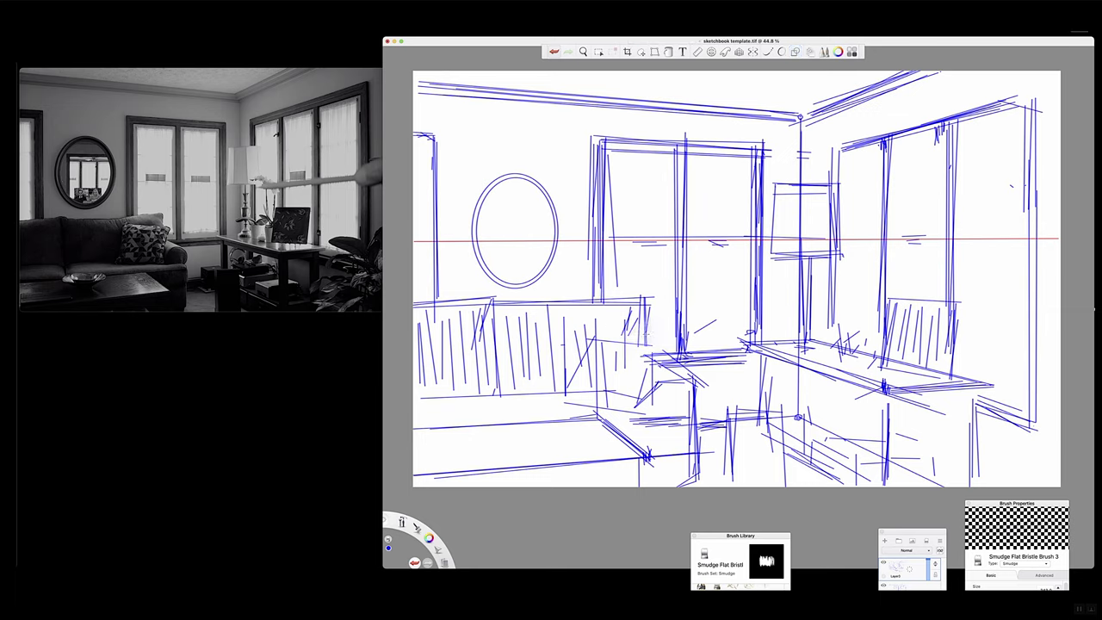
left_click_drag(540, 369, 529, 349)
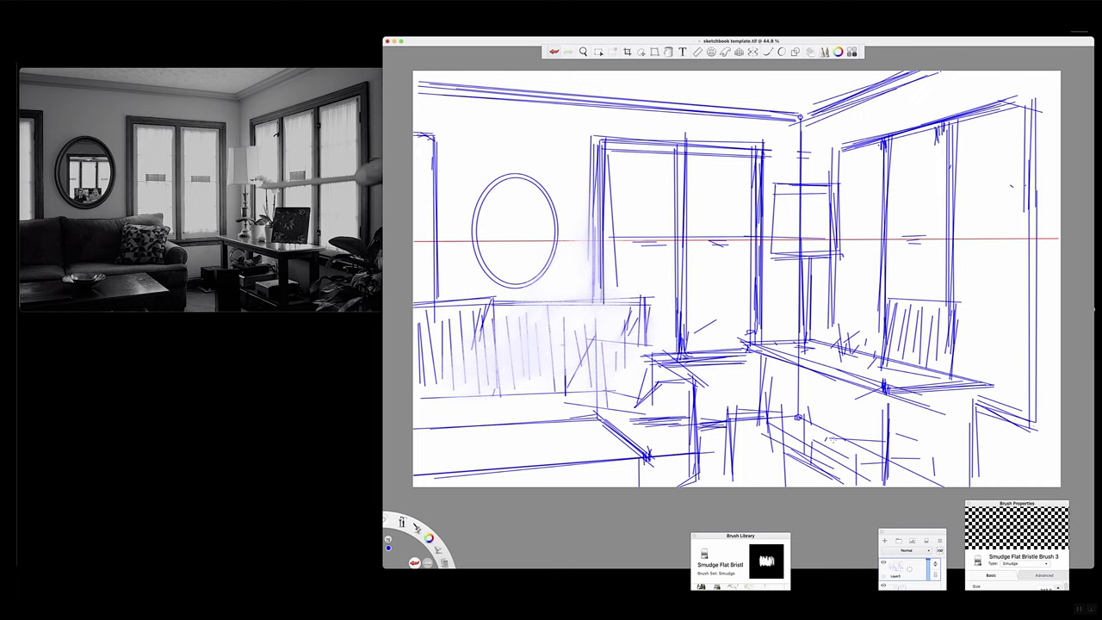
left_click_drag(607, 396, 757, 424)
left_click_drag(749, 331, 813, 212)
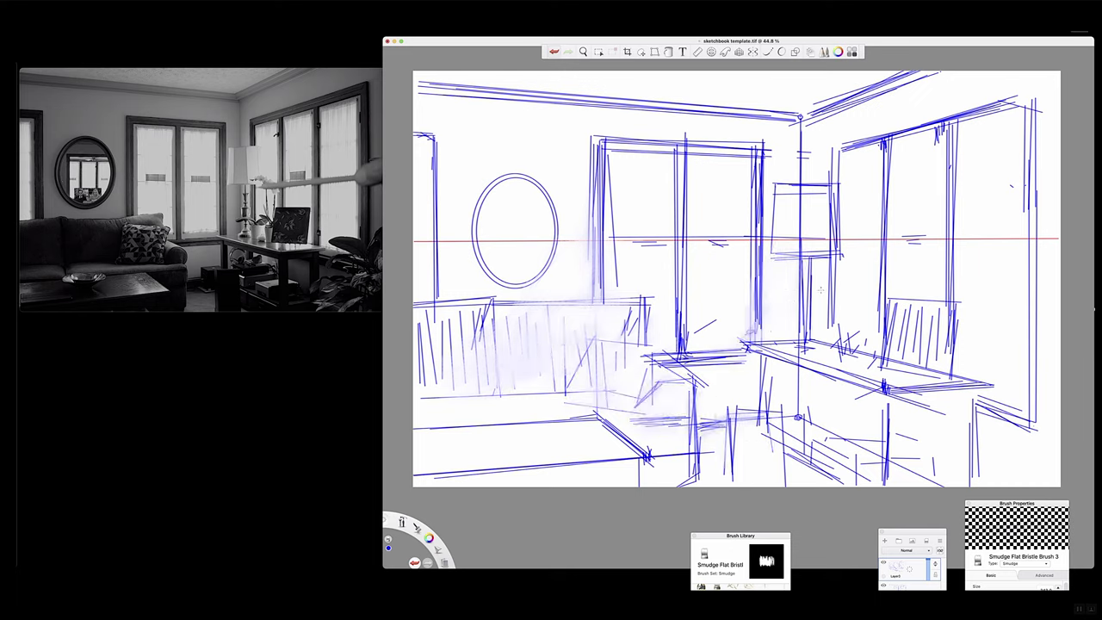
left_click_drag(894, 372, 968, 376)
left_click_drag(900, 424, 871, 454)
left_click_drag(690, 342, 711, 332)
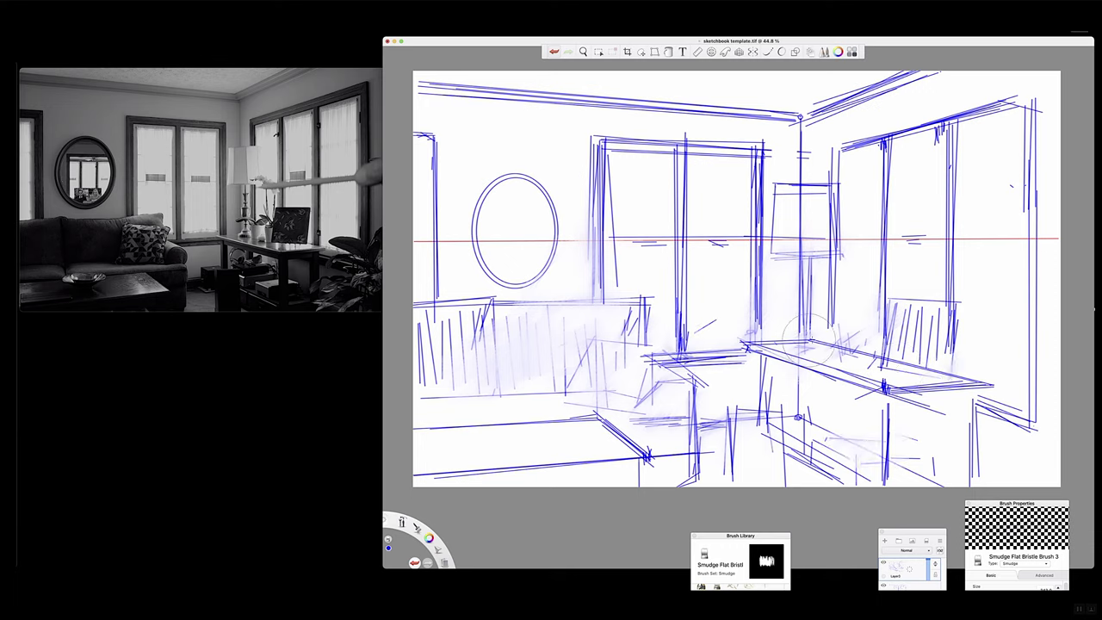
- Merge the sketch layer with the layer below it
left_click(909, 569)
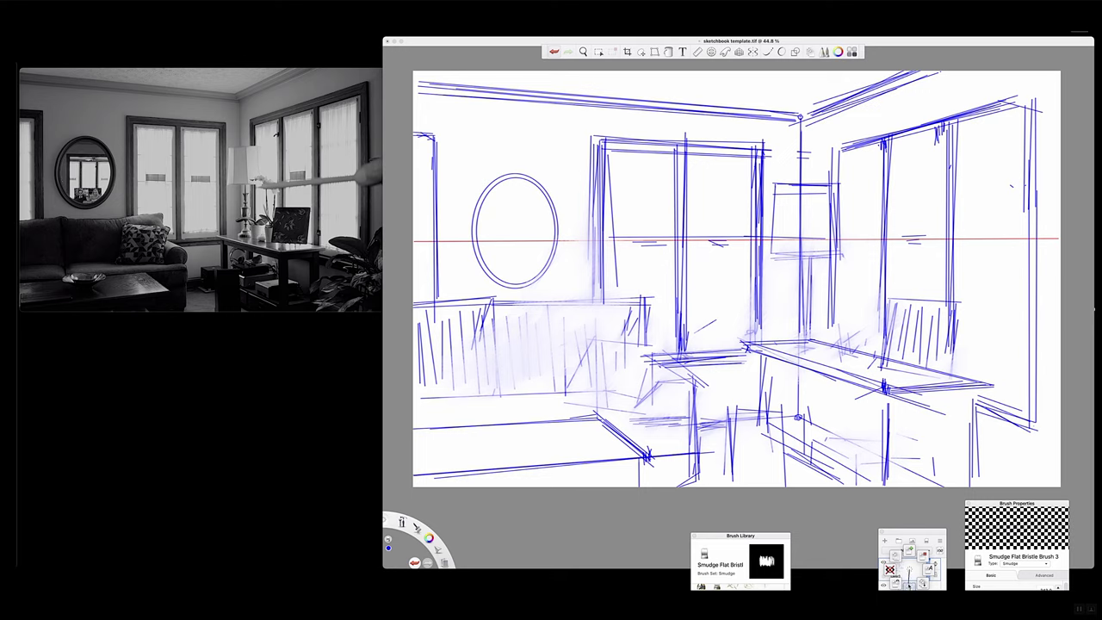
left_click(907, 586)
- Smudge the ceiling corner and ceiling line, the far-left window frame, and the mirror's left side
mouse_move(779, 200)
left_mouse_down()
mouse_move(762, 138)
mouse_move(724, 110)
left_mouse_up()
left_click_drag(514, 90, 435, 86)
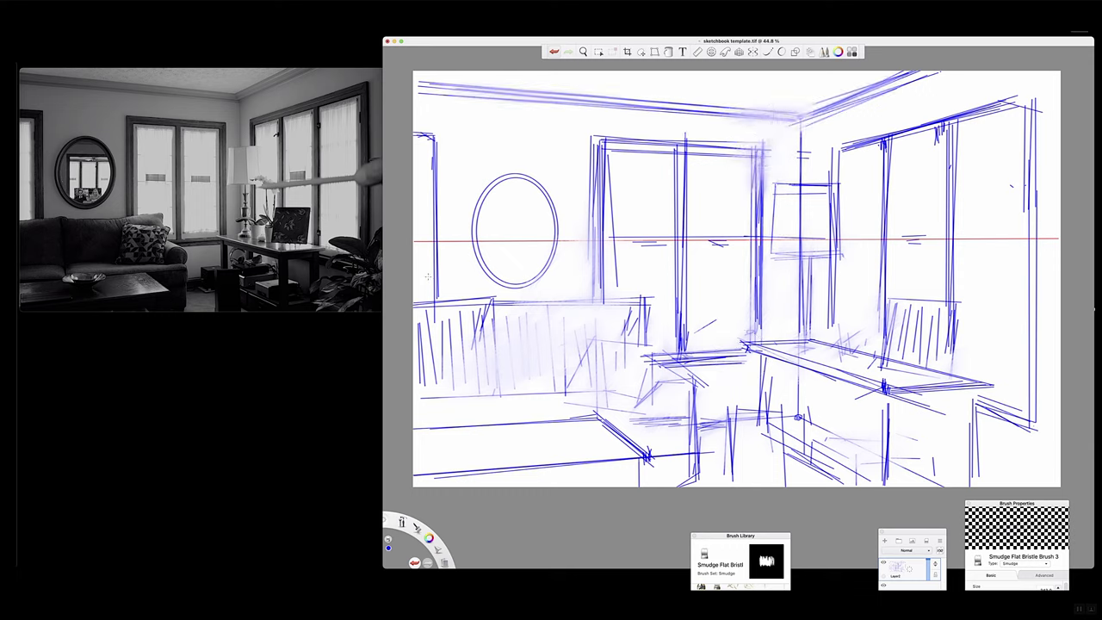
left_click_drag(434, 136, 436, 289)
left_click_drag(501, 224, 500, 275)
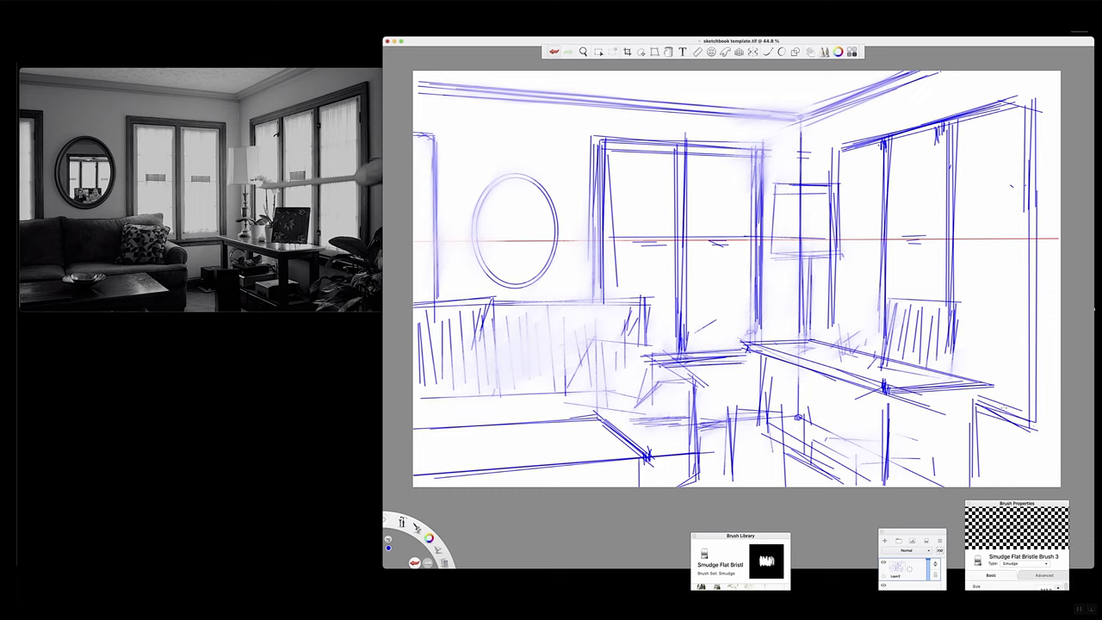
- Smudge the right window's frame and mullions, the sofa and coffee table lines, and the lampshade and wall corner
left_click_drag(1024, 280, 1023, 198)
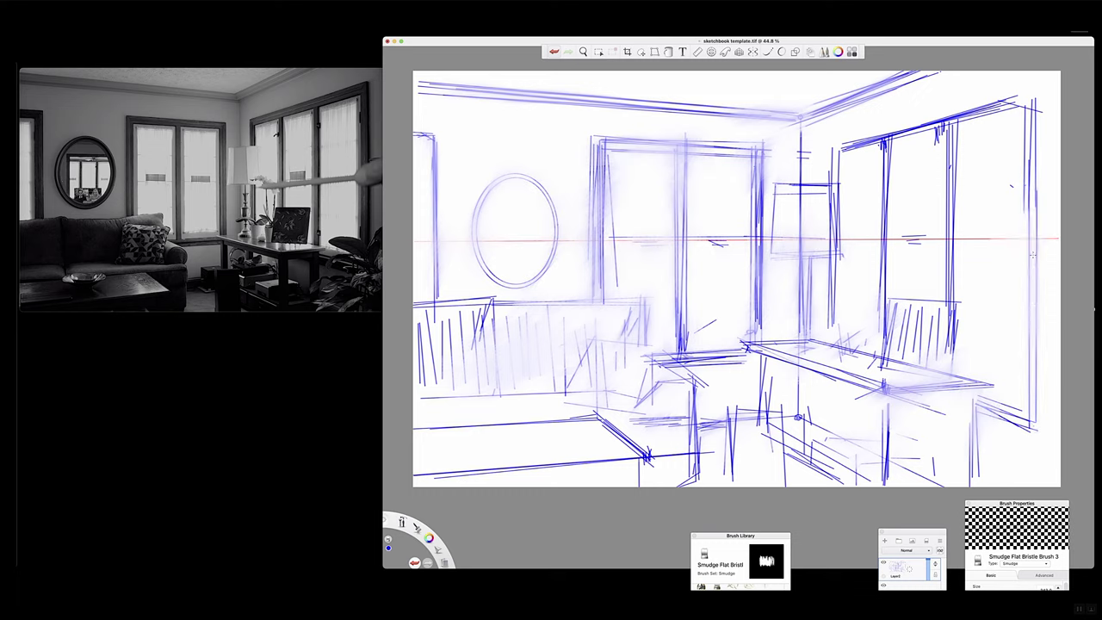
left_click_drag(1009, 129, 880, 137)
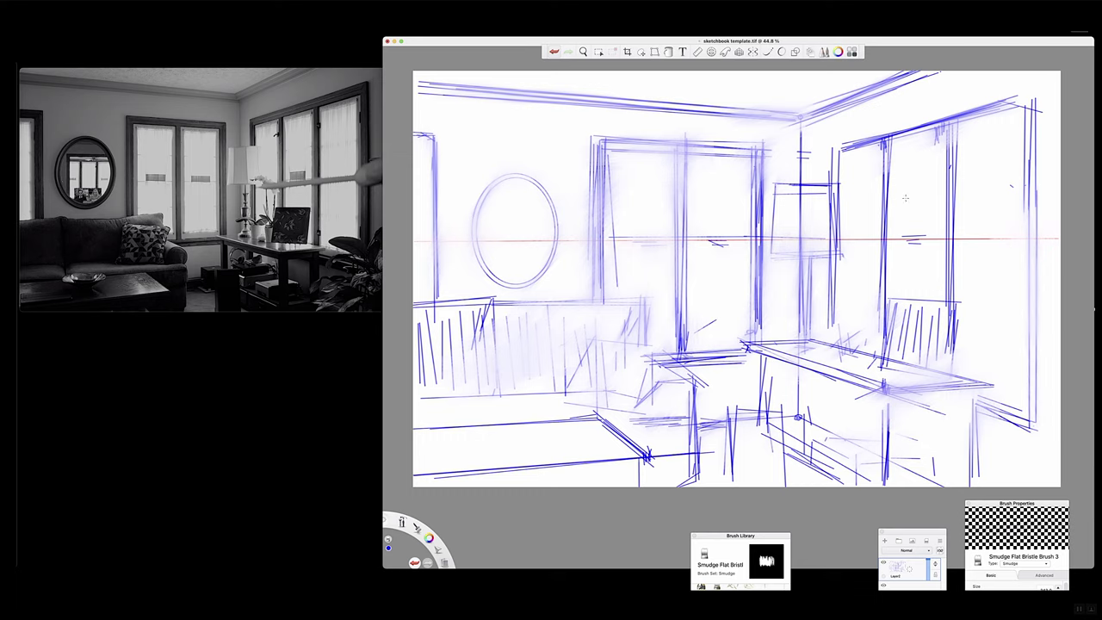
left_click_drag(892, 226, 886, 185)
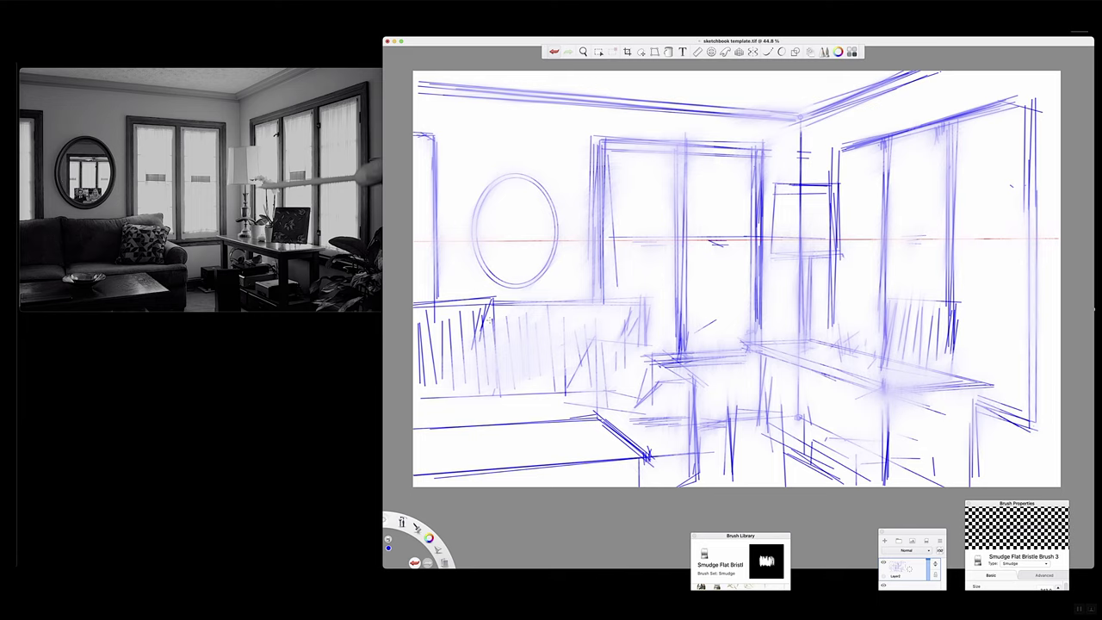
left_click_drag(488, 323, 592, 428)
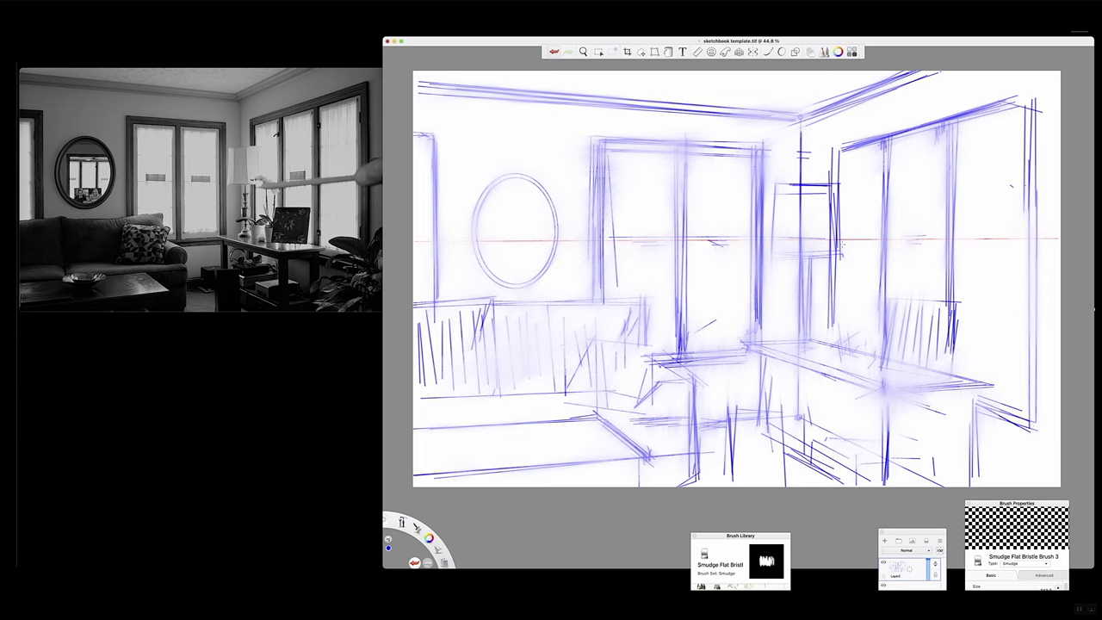
left_click_drag(809, 190, 788, 349)
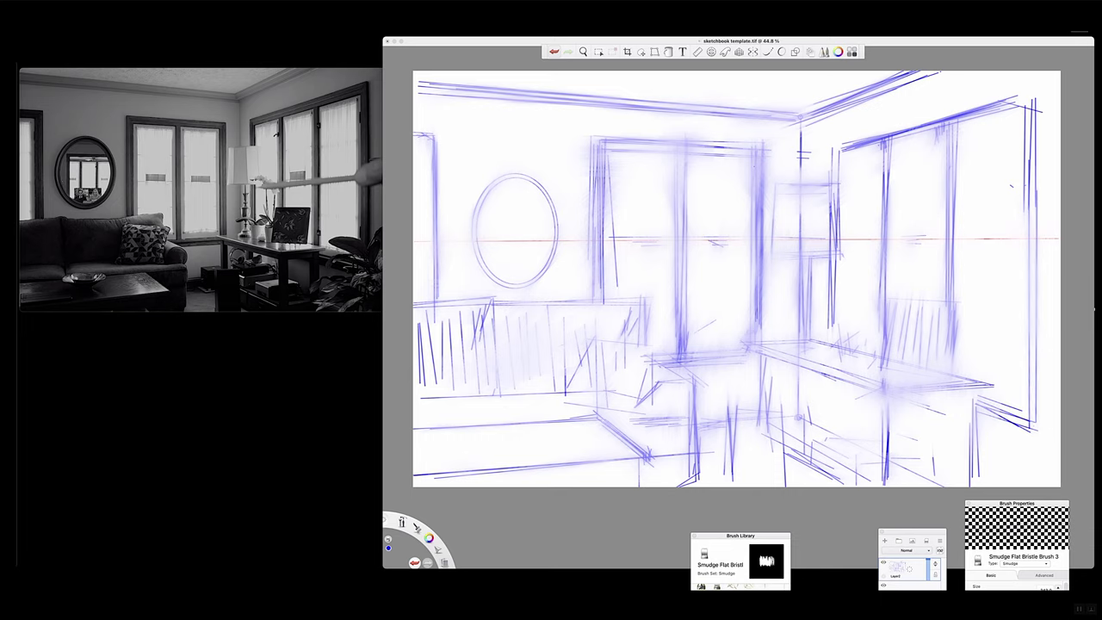
- Choose the Hard Eraser with straight-line drawing and erase stray smudges around the back window's upper-right corner
scroll(740, 586, "down", 2)
scroll(739, 586, "down", 2)
scroll(740, 585, "down", 3)
key("e")
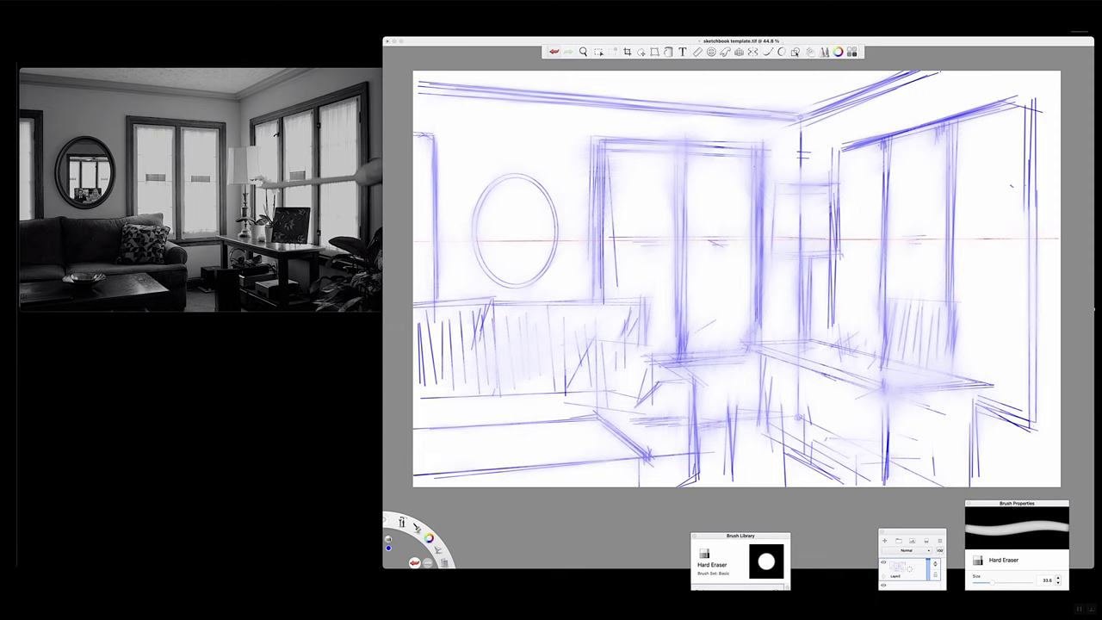
key("l")
left_click_drag(595, 127, 768, 141)
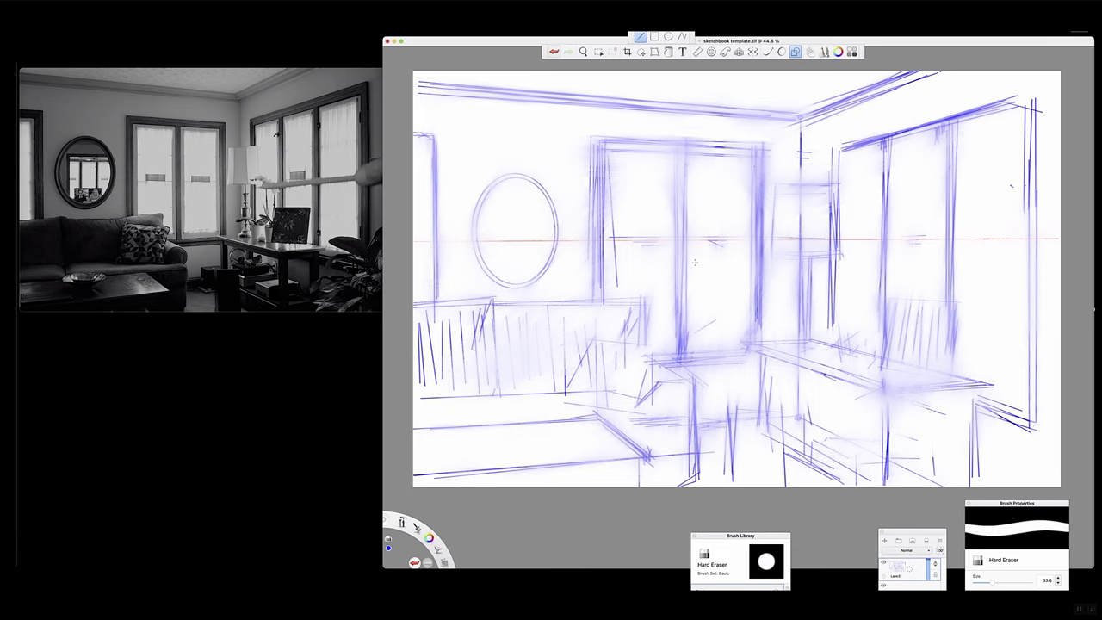
mouse_move(767, 135)
left_mouse_down()
mouse_move(765, 229)
mouse_move(777, 185)
left_mouse_up()
left_click_drag(780, 140, 782, 177)
mouse_move(785, 139)
left_mouse_down()
mouse_move(783, 177)
mouse_move(797, 179)
left_mouse_up()
left_click_drag(795, 154, 796, 178)
left_click_drag(794, 177, 780, 175)
- Erase the smudges along the back window's right side and on the wall around the lamp
left_click_drag(772, 170, 768, 243)
left_click_drag(773, 194, 771, 250)
left_click_drag(767, 191, 768, 255)
left_click_drag(770, 223, 766, 323)
mouse_move(772, 249)
left_mouse_down()
mouse_move(771, 317)
mouse_move(793, 264)
mouse_move(797, 311)
left_mouse_up()
mouse_move(792, 270)
left_mouse_down()
mouse_move(796, 314)
mouse_move(778, 297)
left_mouse_up()
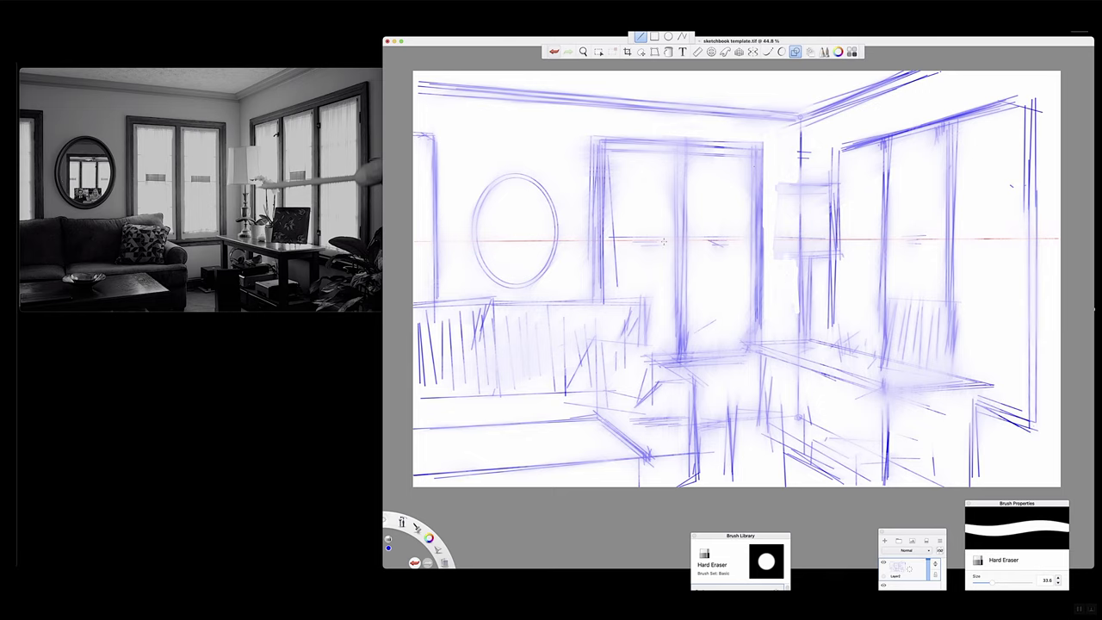
- Erase the smudges and stray lines along the back window's left side and top edge
left_click_drag(583, 135, 589, 301)
left_click_drag(587, 148, 589, 293)
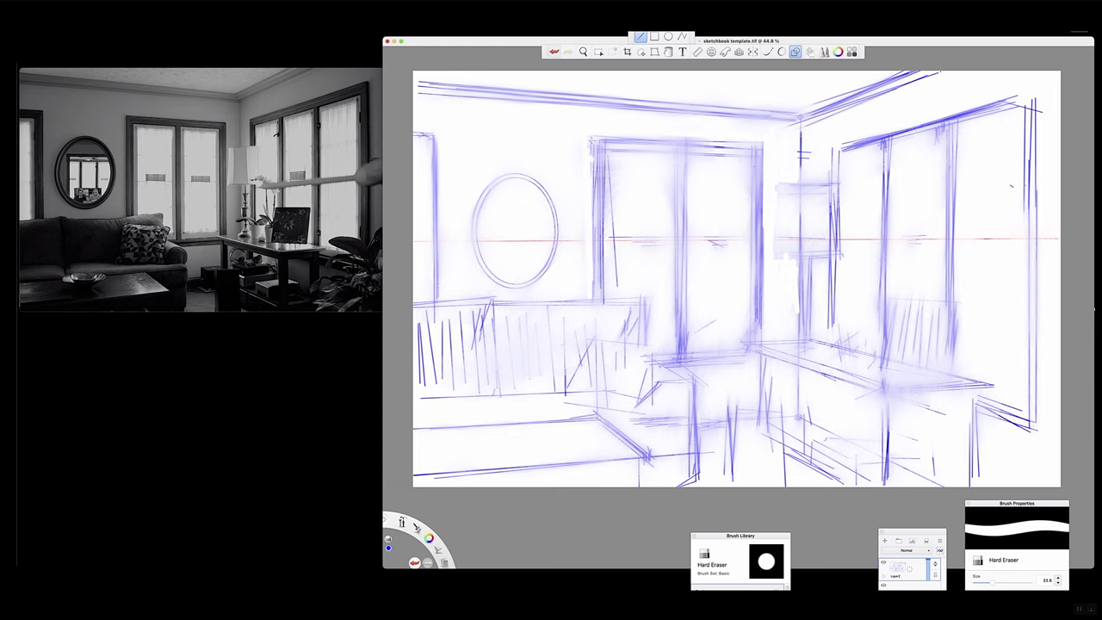
left_click_drag(591, 184, 586, 304)
left_click_drag(581, 199, 581, 250)
left_click_drag(585, 152, 583, 258)
left_click_drag(581, 153, 578, 285)
left_click_drag(582, 148, 577, 252)
left_click_drag(584, 131, 582, 181)
left_click_drag(584, 135, 762, 140)
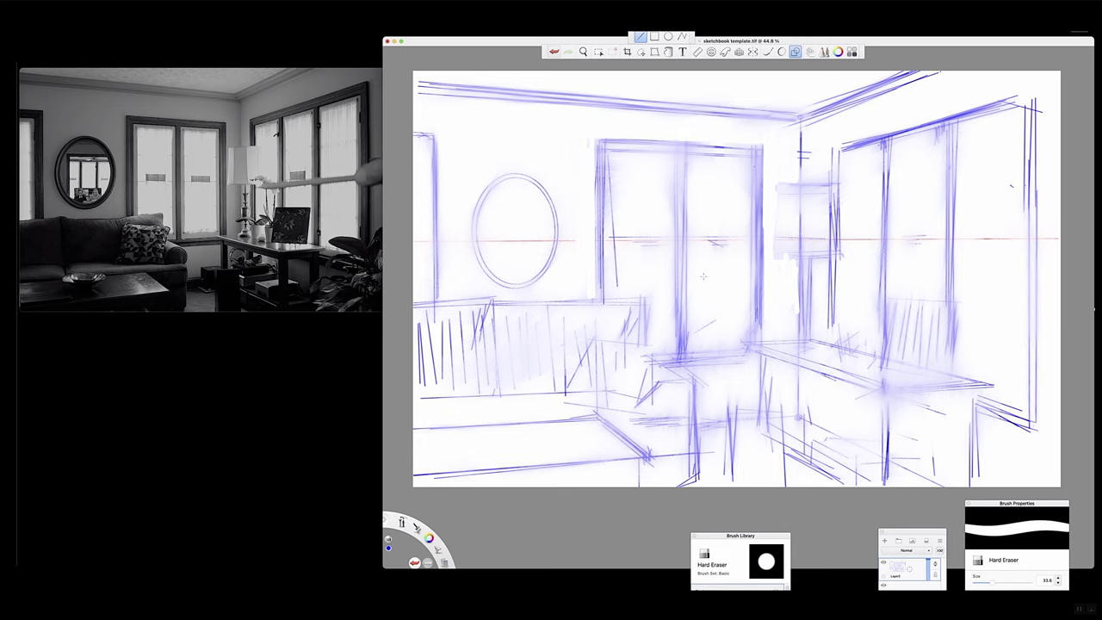
- Erase smudges beside the back window's centre mullion, inside the right window, and on the wall above the back window
mouse_move(674, 161)
left_mouse_down()
mouse_move(673, 243)
mouse_move(670, 211)
left_mouse_up()
left_click_drag(941, 135, 933, 203)
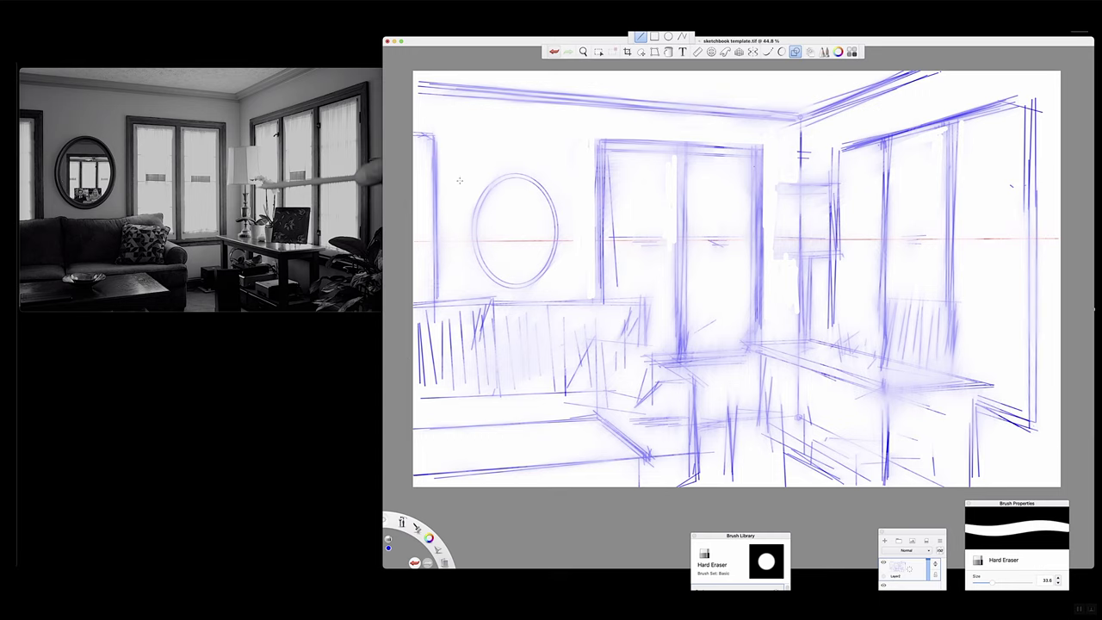
left_click_drag(588, 110, 783, 125)
left_click_drag(641, 120, 784, 133)
left_click_drag(699, 119, 795, 126)
left_click_drag(742, 132, 778, 132)
- Erase the smudges in the back window's lower right pane and in the area below the window
left_click_drag(692, 257, 692, 348)
left_click_drag(693, 259, 693, 349)
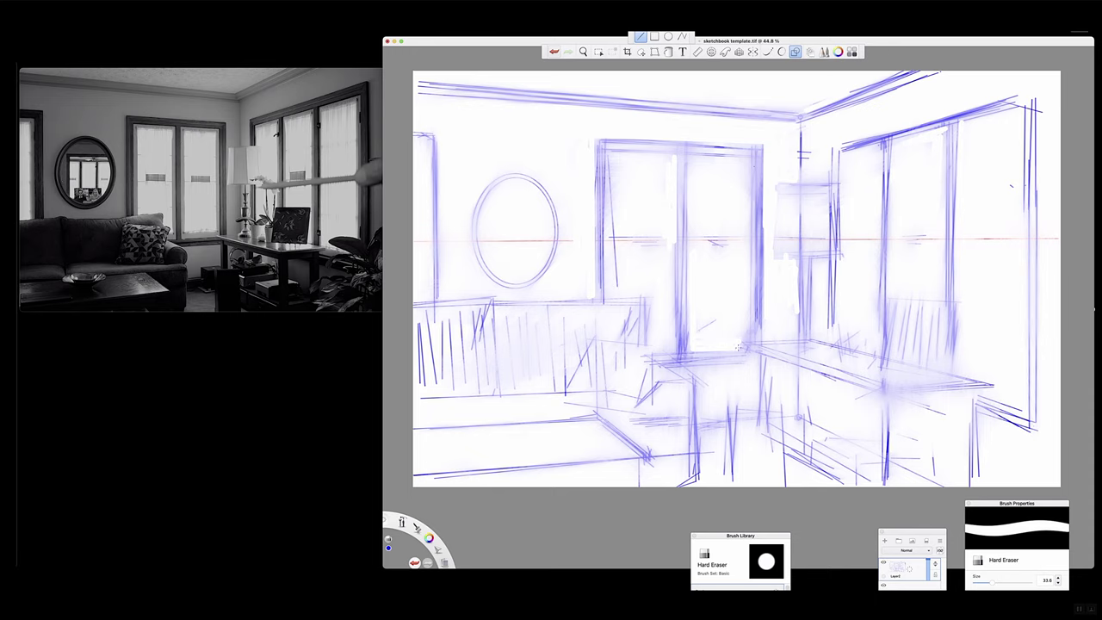
mouse_move(747, 306)
left_mouse_down()
mouse_move(747, 337)
mouse_move(742, 328)
left_mouse_up()
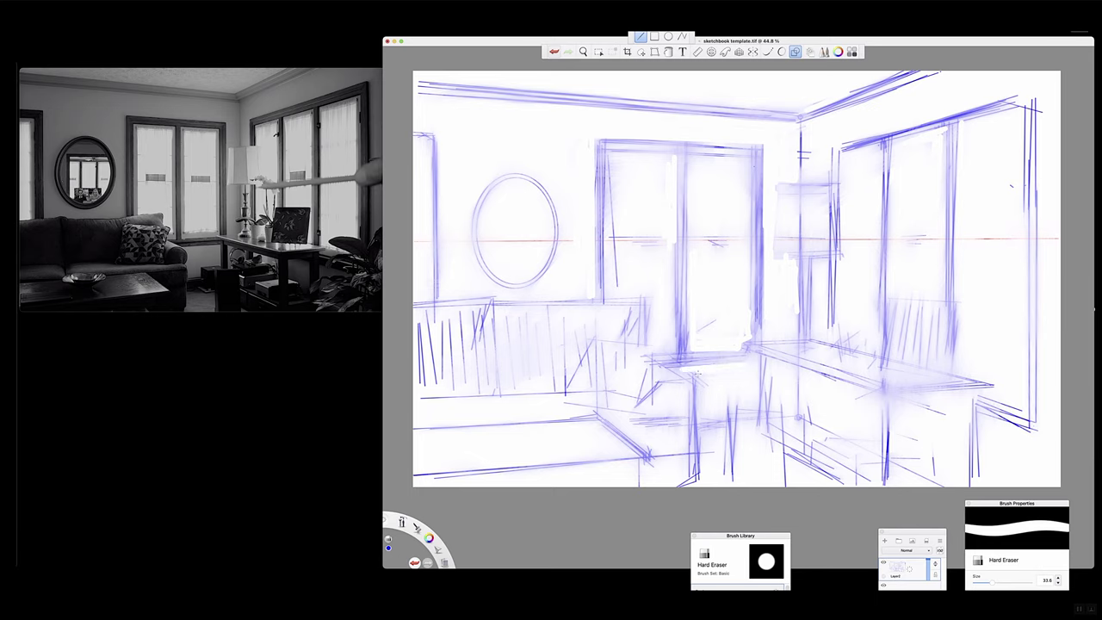
left_click_drag(701, 390, 719, 440)
- Save the sketch to the Desktop as a TIFF named my room and close it
mouse_move(290, 82)
left_click(58, 26)
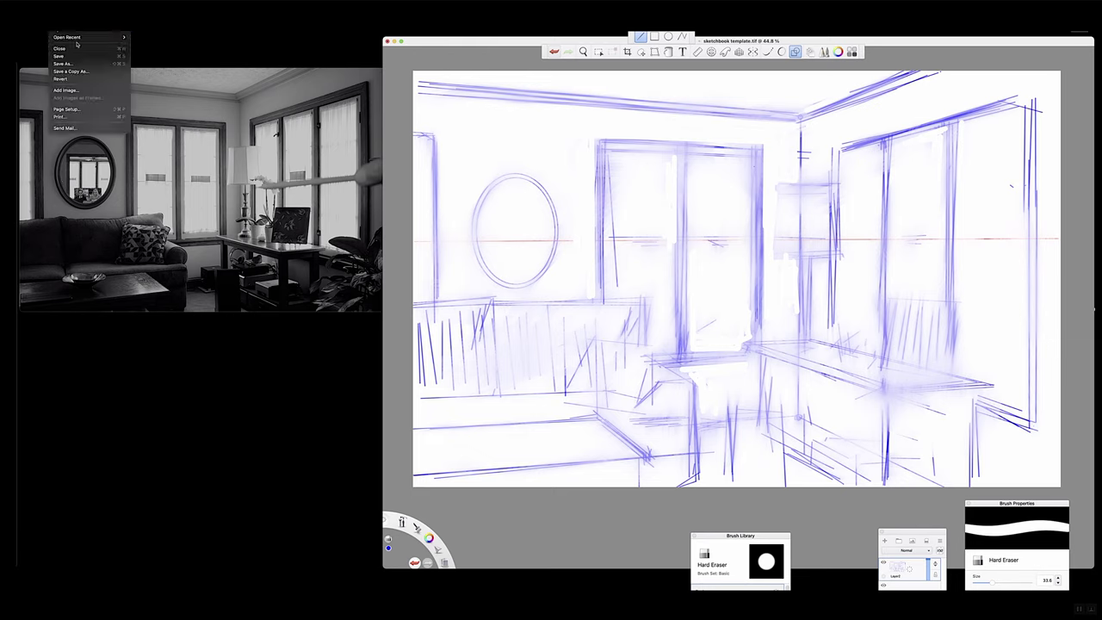
left_click(77, 63)
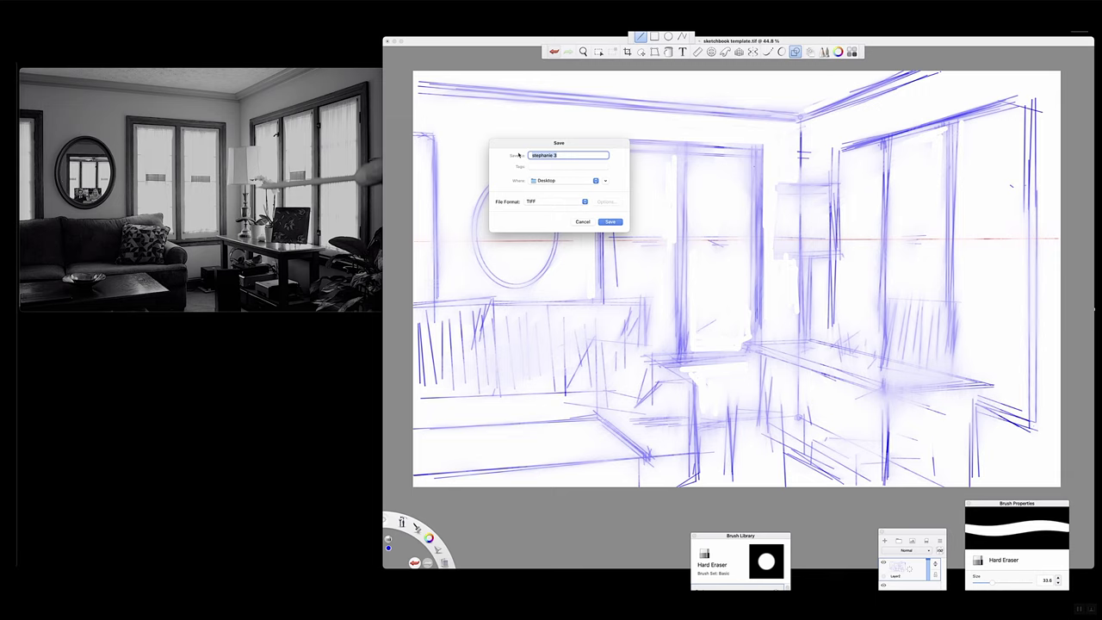
type("my room")
left_click(612, 223)
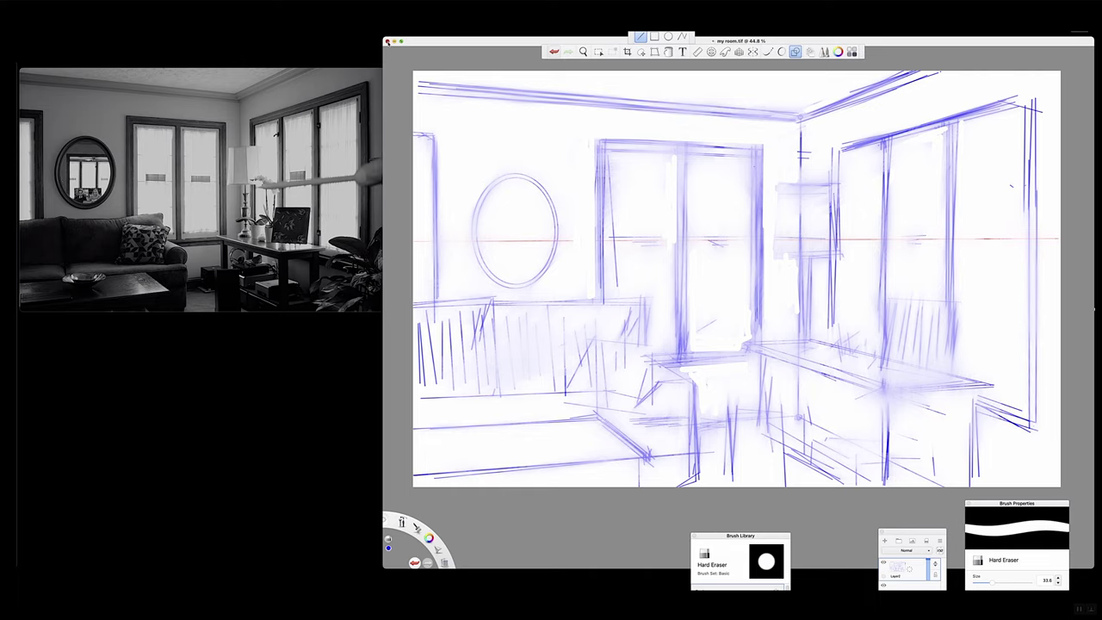
left_click(388, 41)
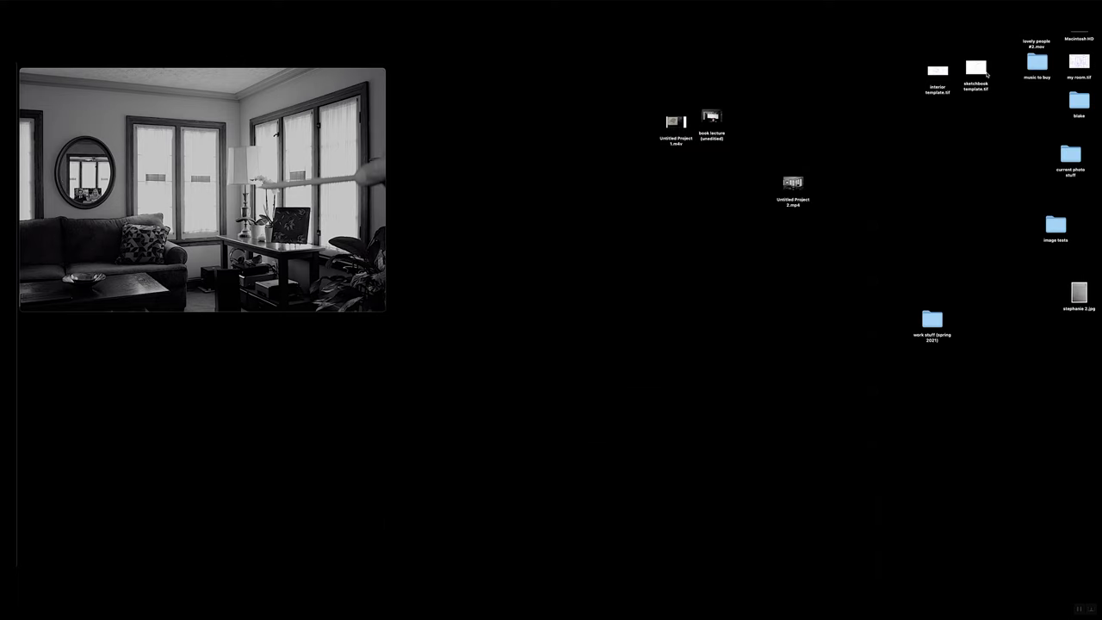
- Open sketchbook template.tif from the desktop and move its window towards the reference video
right_click(976, 70)
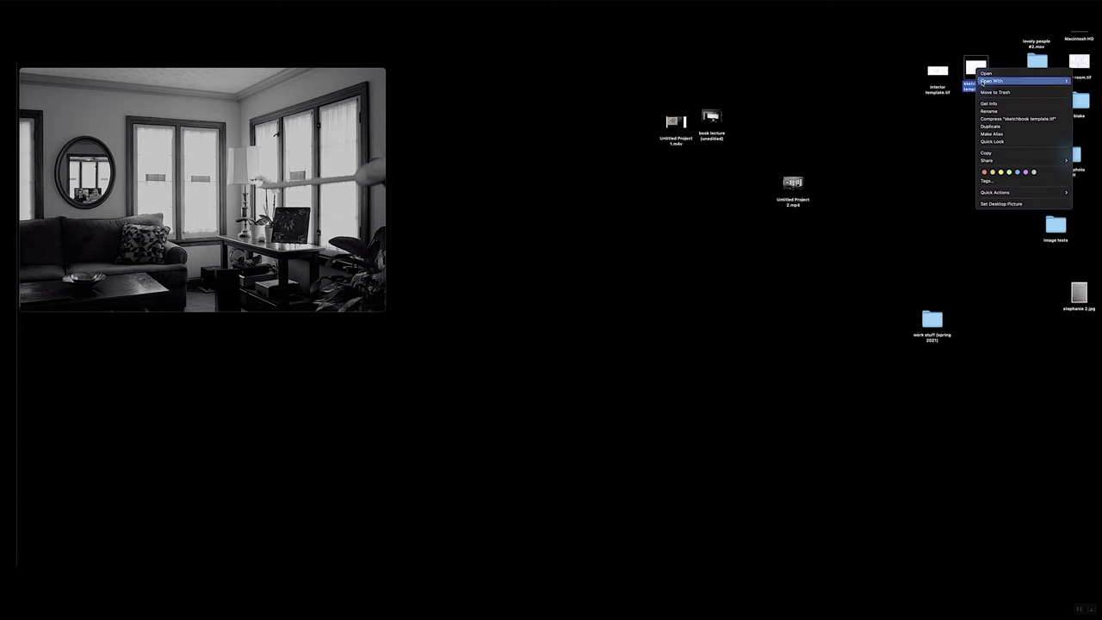
mouse_move(986, 80)
left_click(943, 152)
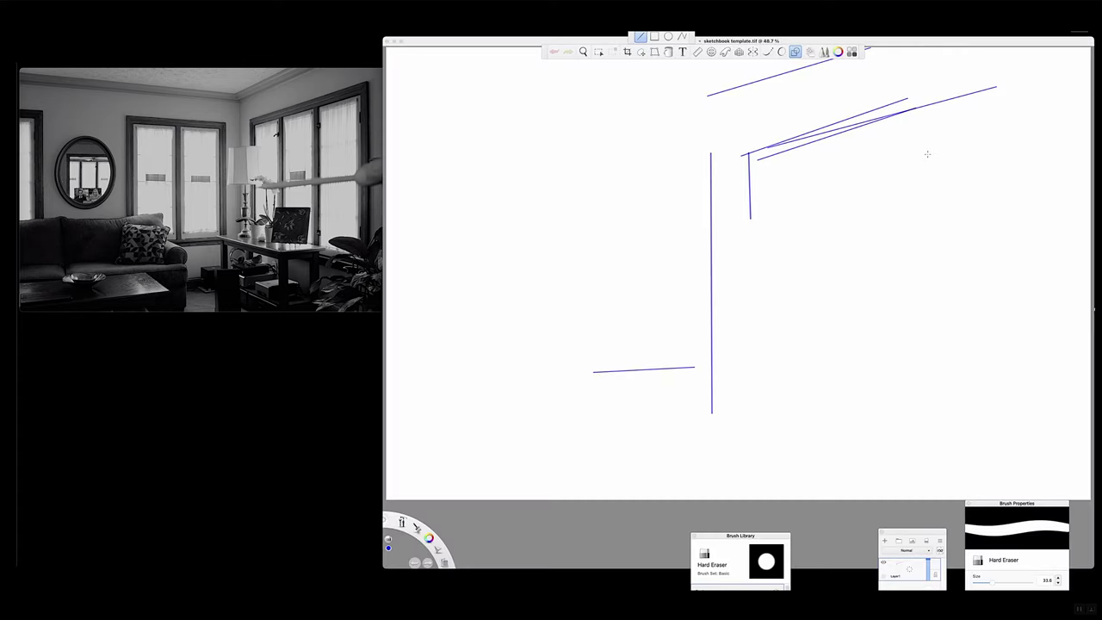
left_click_drag(509, 45, 370, 85)
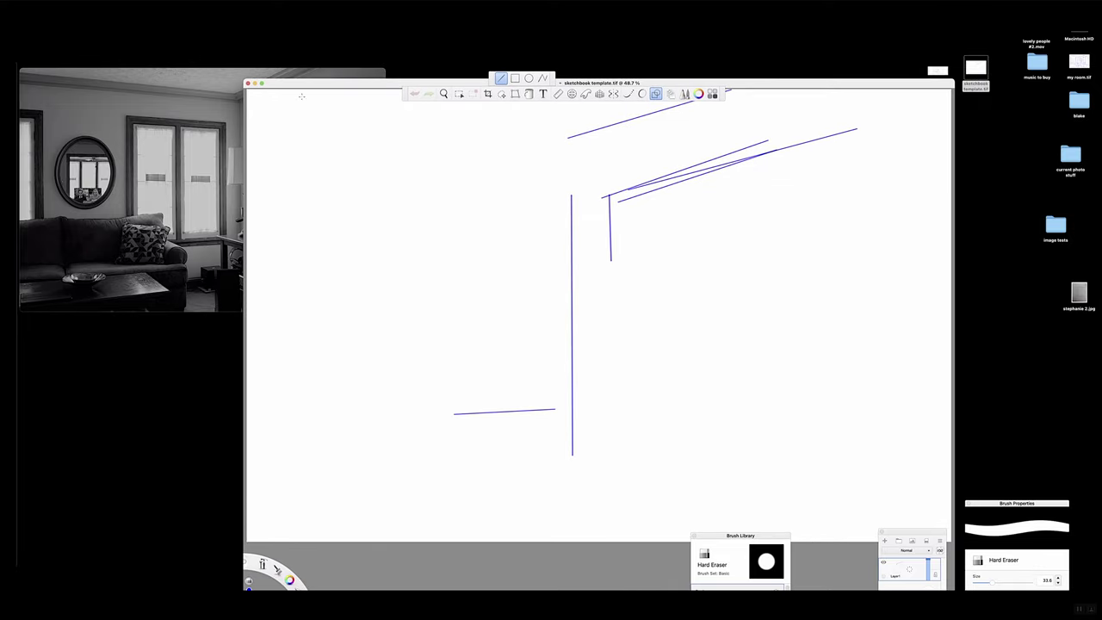
- Create a new blank document and adjust the view to show the whole canvas
left_click(55, 27)
left_click(55, 27)
left_click_drag(325, 82, 304, 57)
left_click(424, 69)
left_click_drag(434, 173, 434, 180)
left_click(449, 165)
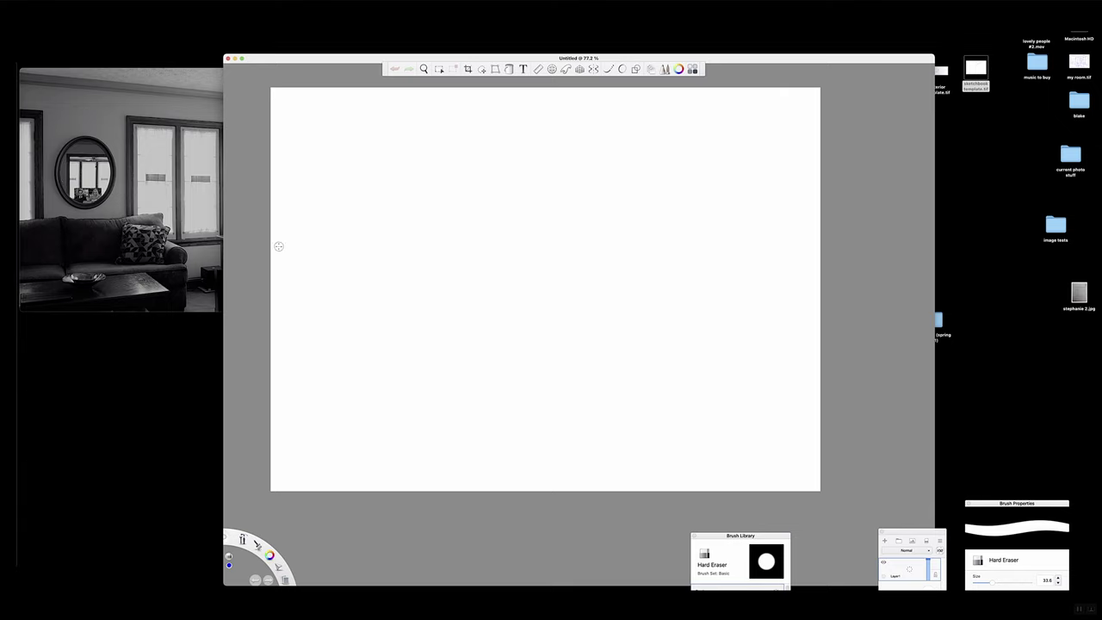
- Draw a straight red horizon line across the full width of the canvas with the Medium Brush
left_click_drag(275, 565, 257, 543)
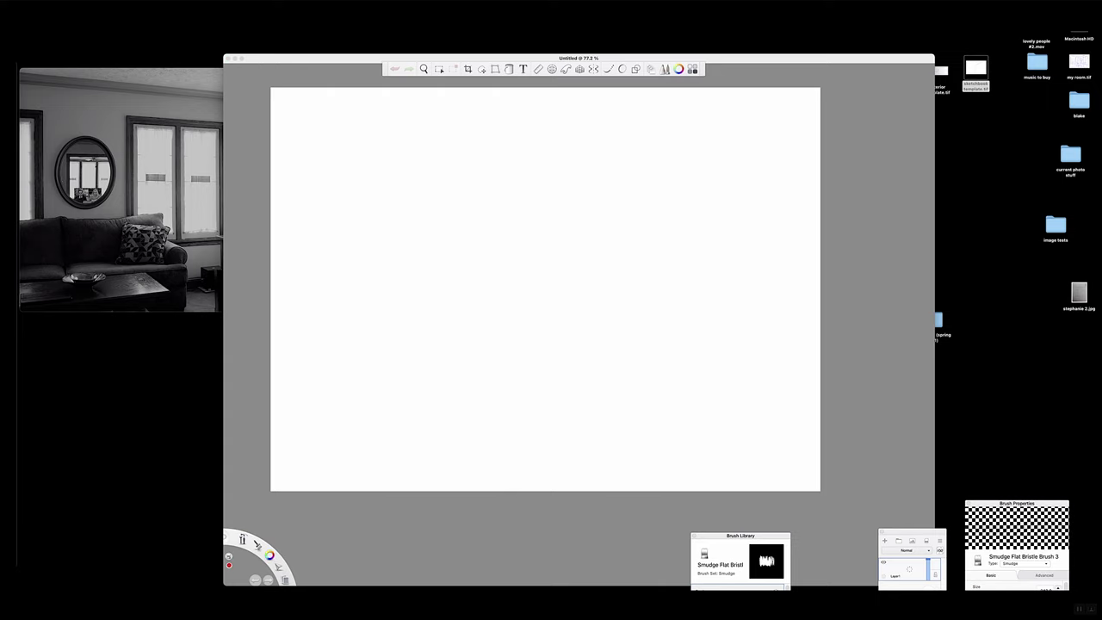
key("b")
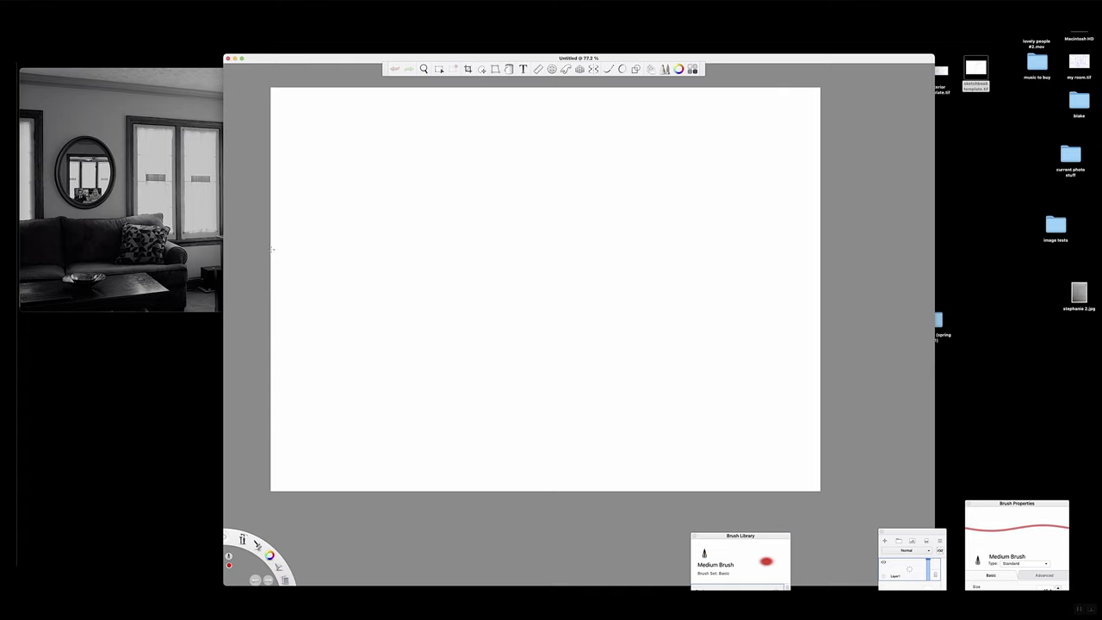
left_click_drag(271, 249, 451, 253)
key("super+z")
left_click(635, 70)
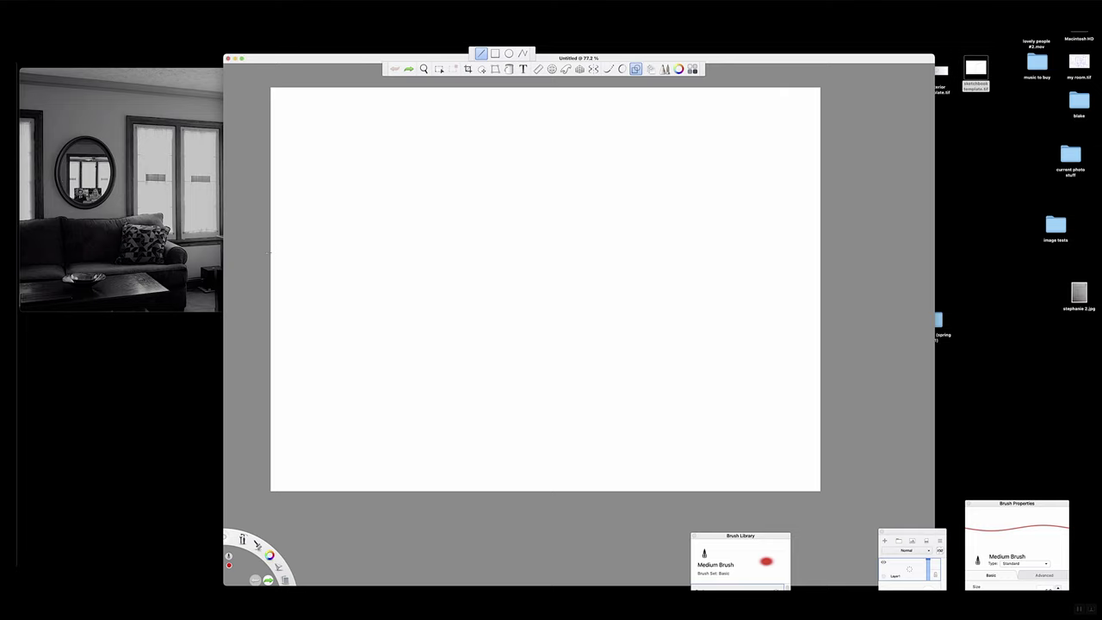
left_click_drag(271, 250, 839, 250)
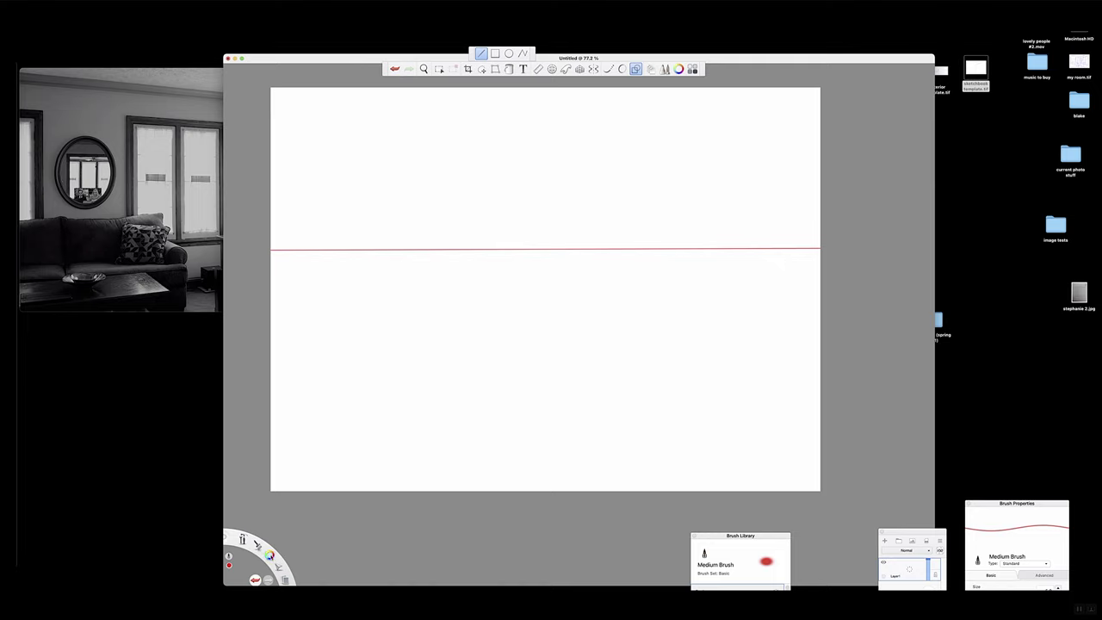
- Draw the room's vertical corner in blue, with ceiling and floor lines running outward along both walls
left_click_drag(270, 552, 257, 566)
left_click_drag(607, 145, 606, 359)
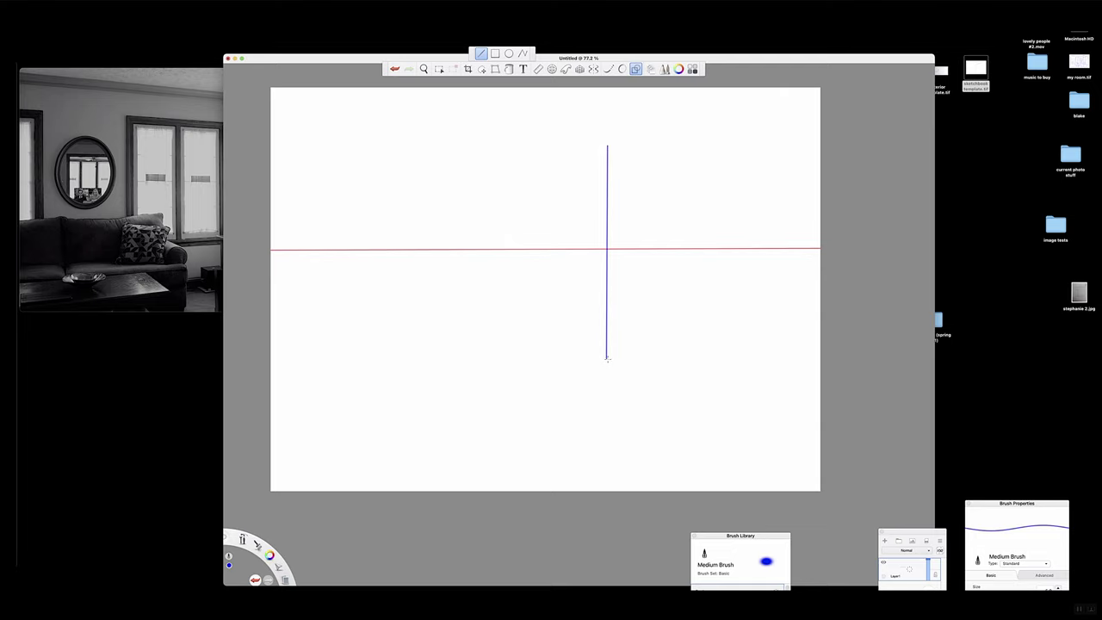
left_click_drag(607, 359, 820, 468)
left_click_drag(607, 145, 711, 89)
left_click_drag(715, 128, 714, 128)
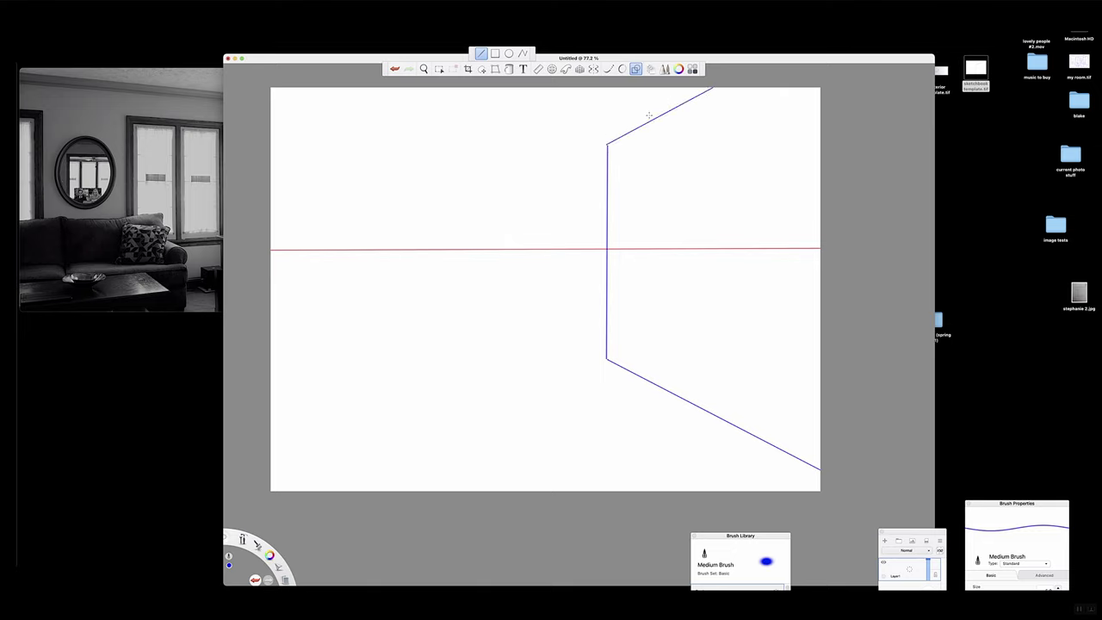
left_click_drag(607, 144, 283, 115)
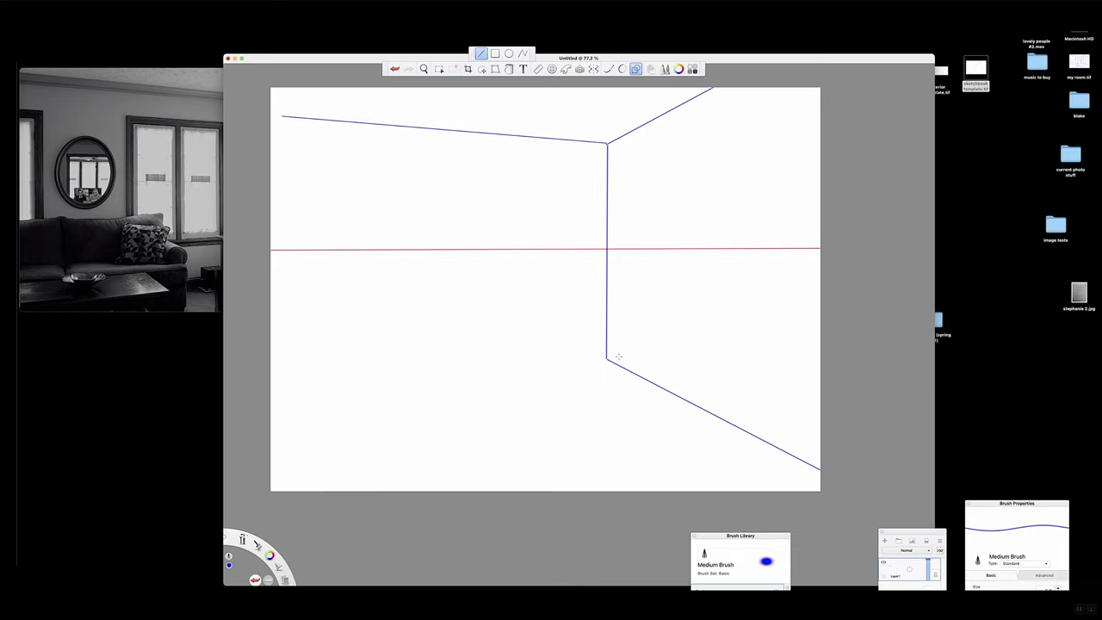
mouse_move(606, 360)
left_mouse_down()
mouse_move(302, 401)
mouse_move(273, 419)
left_mouse_up()
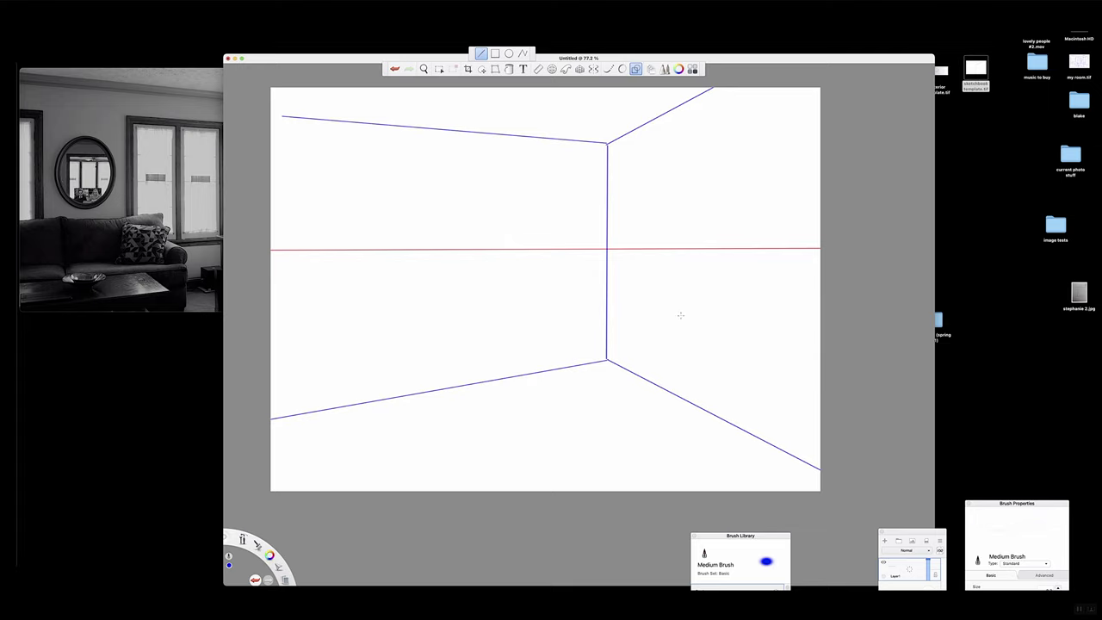
- Extend the left wall's floor and ceiling lines past the corner towards the horizon, ending them in arrowheads
left_click_drag(606, 361, 787, 326)
left_click_drag(606, 360, 783, 328)
mouse_move(609, 360)
left_mouse_down()
mouse_move(787, 325)
mouse_move(764, 339)
mouse_move(768, 323)
left_mouse_up()
mouse_move(608, 145)
left_mouse_down()
mouse_move(777, 156)
mouse_move(765, 161)
left_mouse_up()
left_click_drag(779, 157, 767, 150)
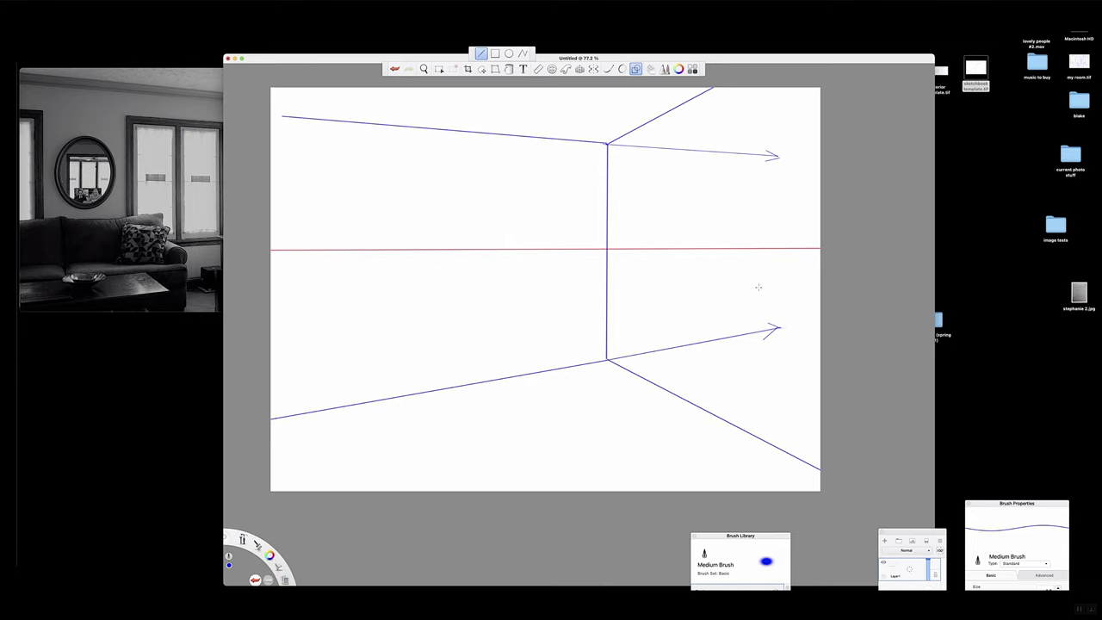
- Try out a window outline in perspective on the left wall and undo its lines
left_click_drag(438, 183, 432, 323)
key("super+z")
left_click_drag(429, 182, 432, 320)
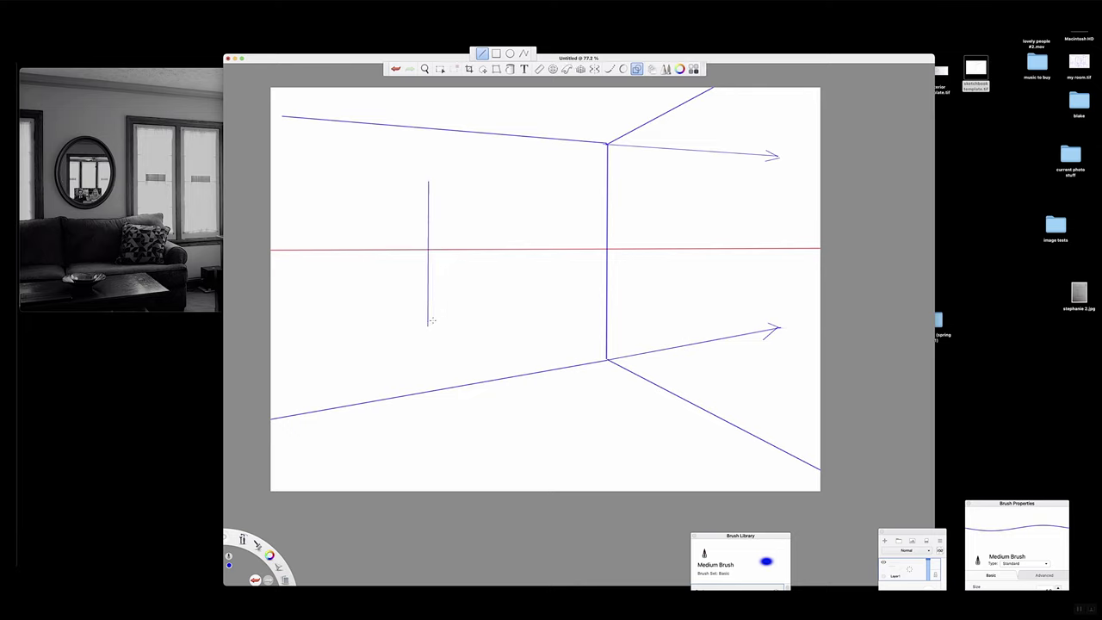
mouse_move(428, 180)
left_mouse_down()
mouse_move(716, 198)
mouse_move(537, 186)
mouse_move(537, 320)
mouse_move(427, 326)
left_mouse_up()
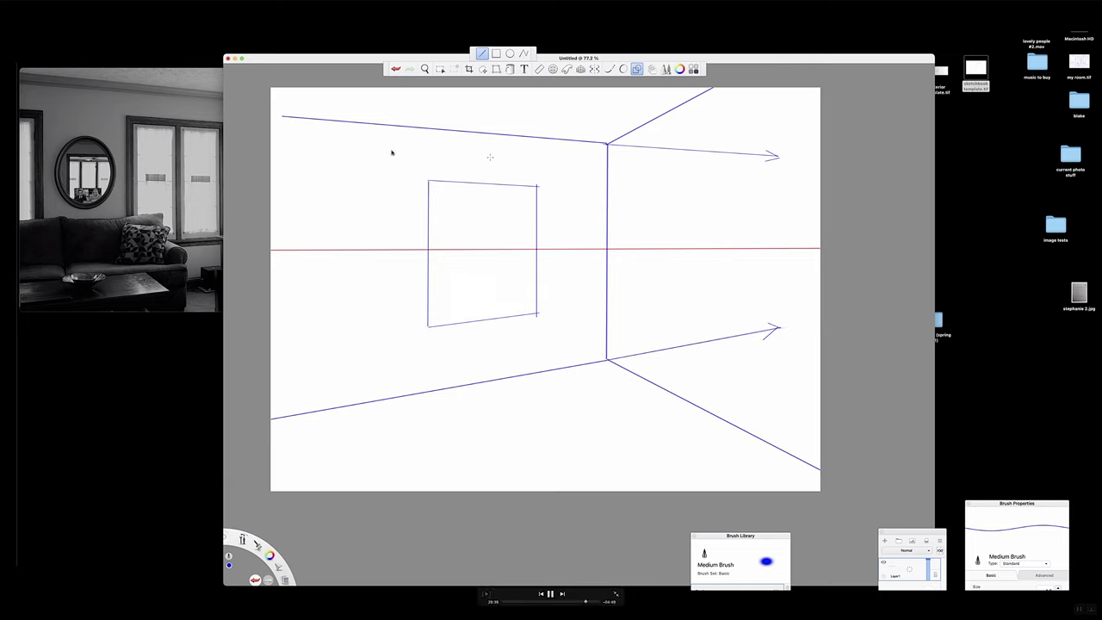
key("super+z")
key("super+z")
key("super+z")
key("super+z")
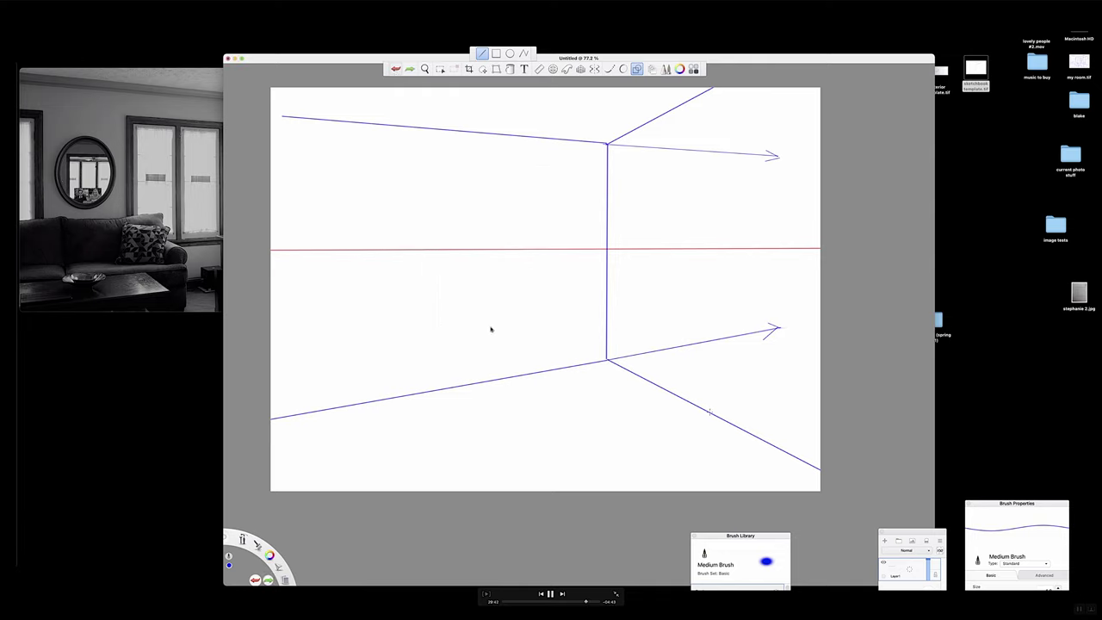
- Extend the right wall's floor and ceiling lines to a vanishing point on the horizon and undo the last strokes
left_click_drag(608, 359, 424, 249)
left_click_drag(608, 144, 424, 250)
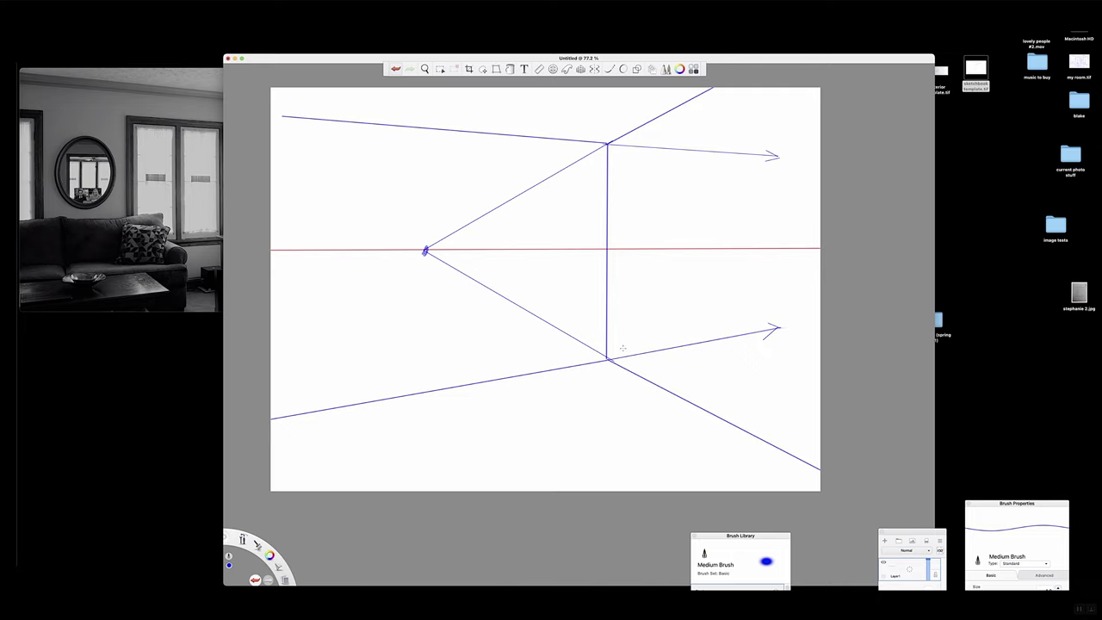
left_click(395, 70)
left_click(397, 70)
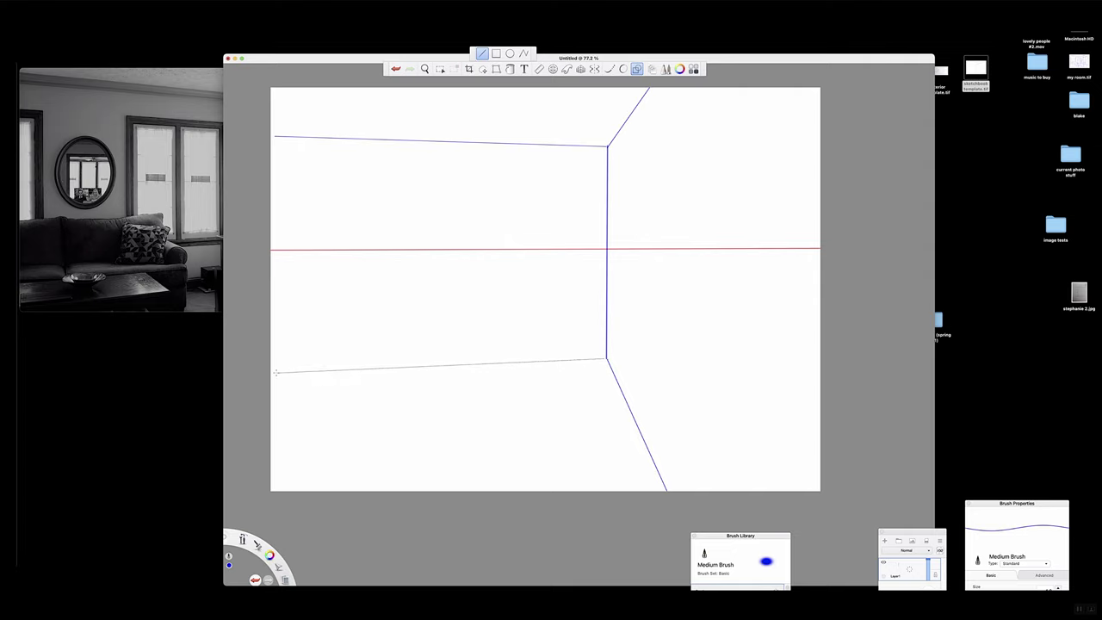
- Redraw the left wall's floor line and draw a tall window outline in perspective on the right wall
left_click_drag(271, 375, 276, 370)
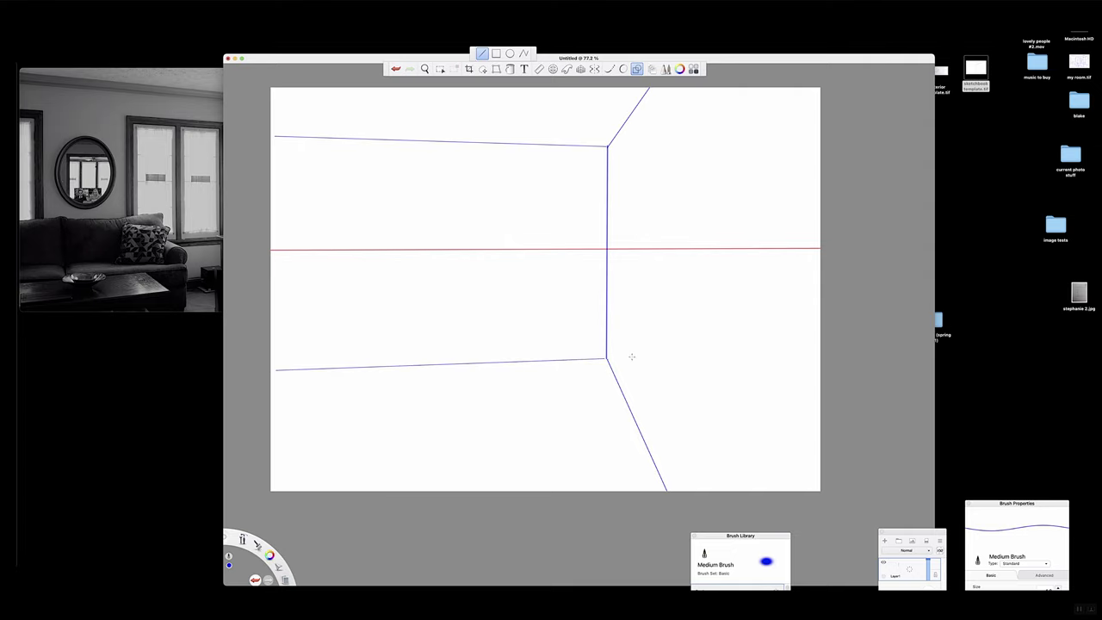
mouse_move(629, 169)
left_mouse_down()
mouse_move(627, 342)
mouse_move(626, 332)
mouse_move(678, 417)
left_mouse_up()
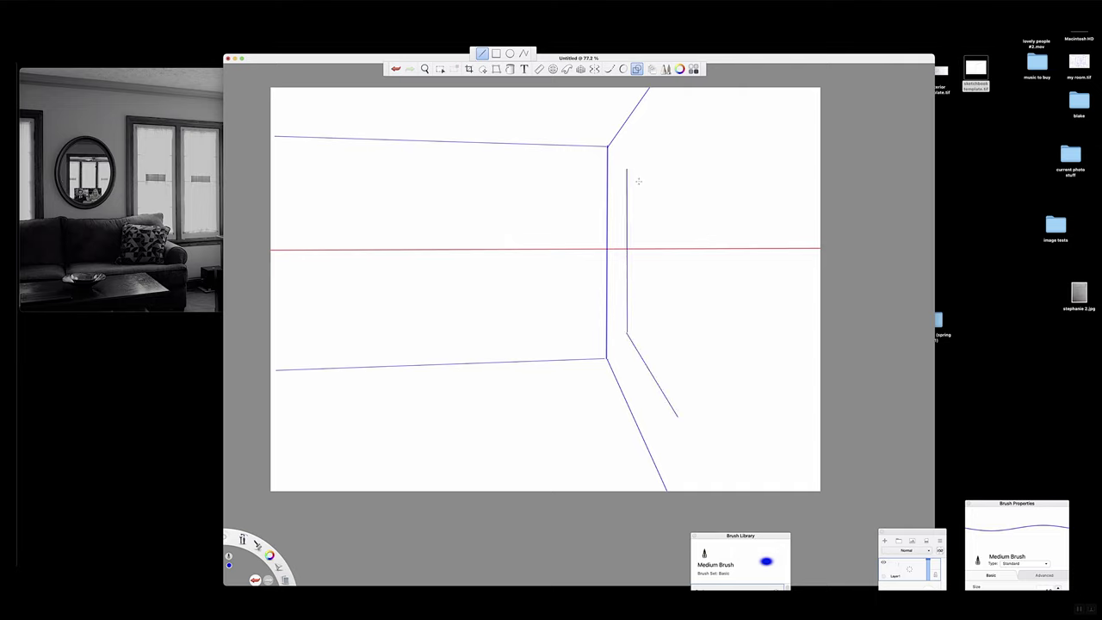
mouse_move(628, 170)
left_mouse_down()
mouse_move(670, 102)
mouse_move(678, 416)
left_mouse_up()
- Extend the right wall's floor, ceiling and window lines to a shared vanishing point on the horizon beyond the corner
mouse_move(666, 490)
left_mouse_down()
mouse_move(594, 340)
mouse_move(564, 246)
left_mouse_up()
mouse_move(618, 133)
left_mouse_down()
mouse_move(581, 172)
mouse_move(564, 245)
left_mouse_up()
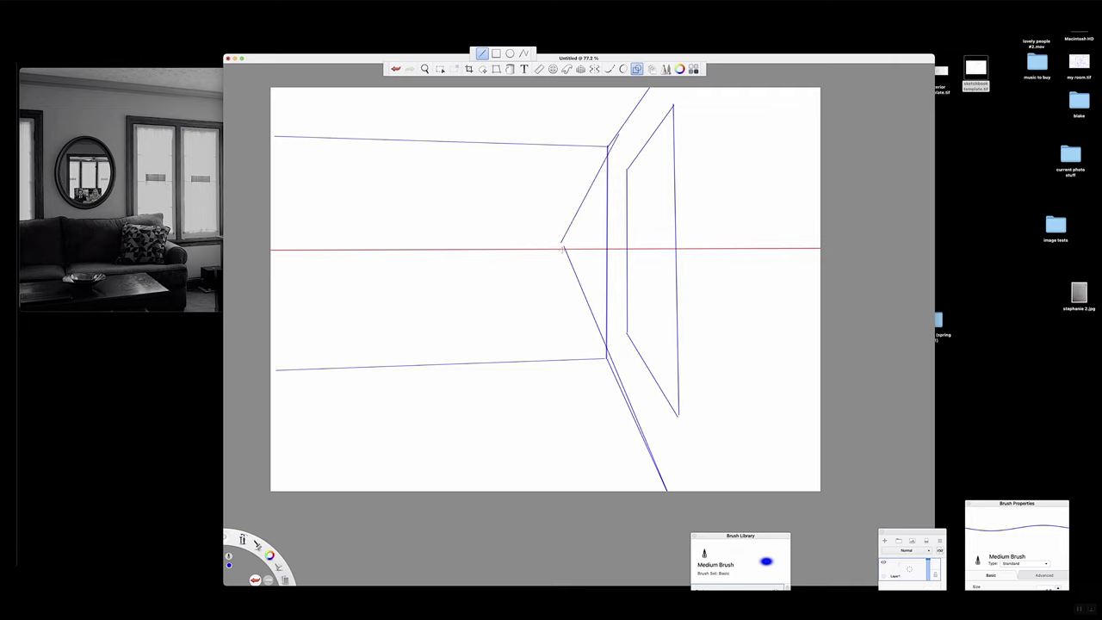
left_click_drag(637, 347, 564, 245)
left_click_drag(633, 173, 564, 245)
- Draw a rectangular window outline across the horizon on the left wall, with alternative slopes for its upper edge
mouse_move(368, 196)
left_mouse_down()
mouse_move(367, 316)
mouse_move(367, 304)
mouse_move(512, 302)
mouse_move(513, 193)
left_mouse_up()
left_click_drag(367, 198, 514, 200)
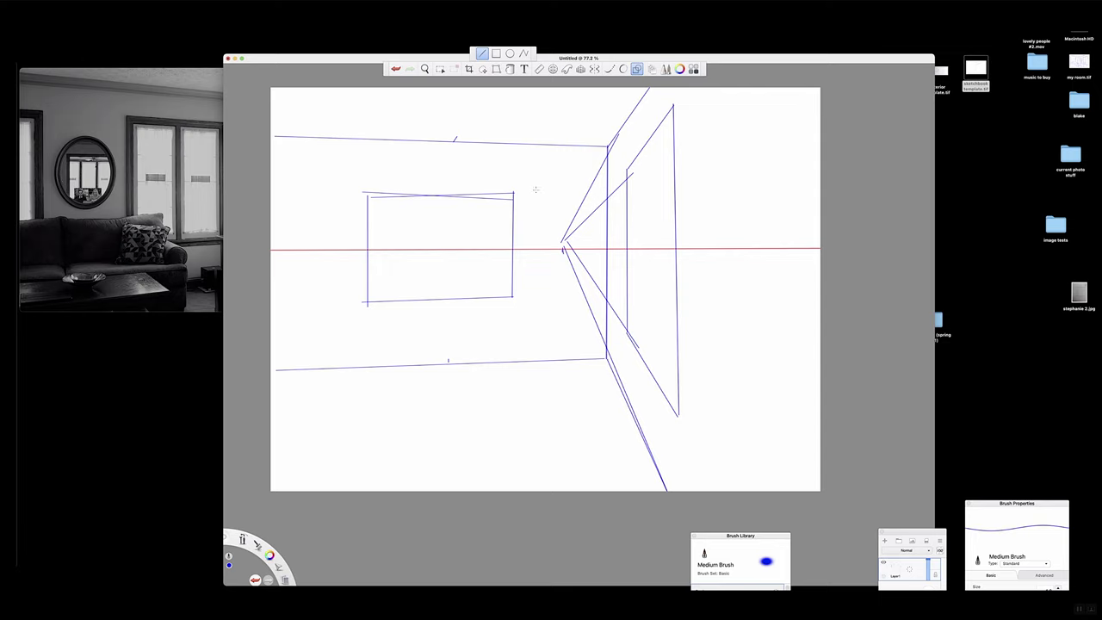
- Undo all strokes of the perspective diagram back to a blank canvas
key("super+z")
key("super+z")
left_click(395, 69)
left_click(395, 69)
left_click(395, 69)
left_click(395, 69)
left_click(395, 69)
left_click(395, 68)
left_click(395, 69)
left_click(395, 68)
left_click(395, 68)
left_click(395, 68)
left_click(395, 69)
left_click(395, 69)
left_click(395, 69)
left_click(395, 69)
left_click(395, 68)
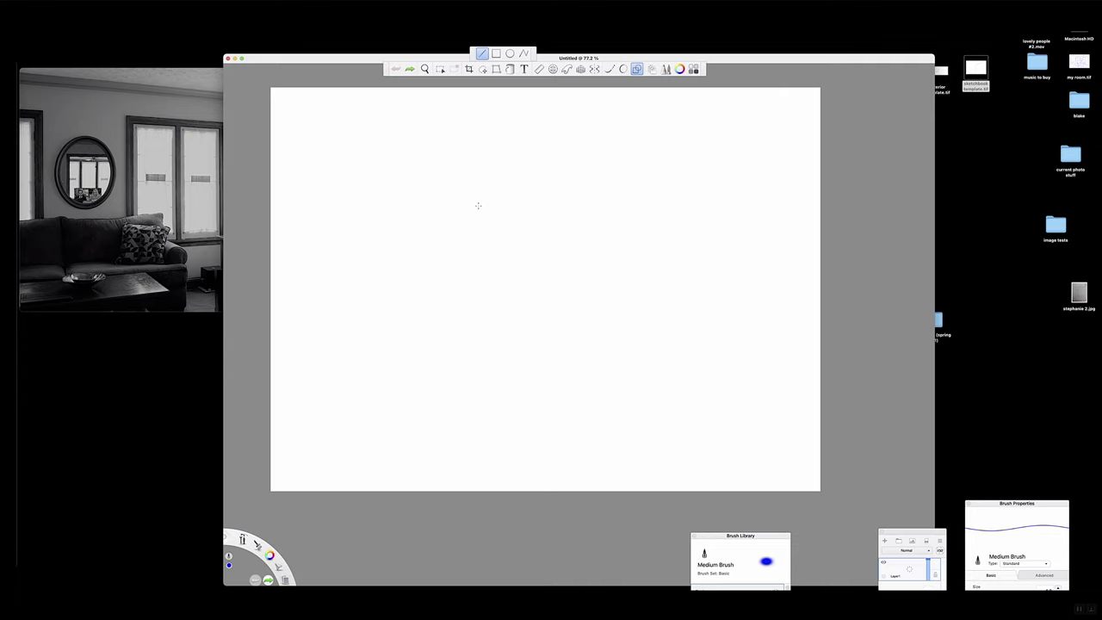
- Draw a small tilted rectangle near the lower middle of the canvas to mark the viewer's position
left_click(415, 416)
left_click_drag(487, 418, 516, 463)
left_click(530, 436)
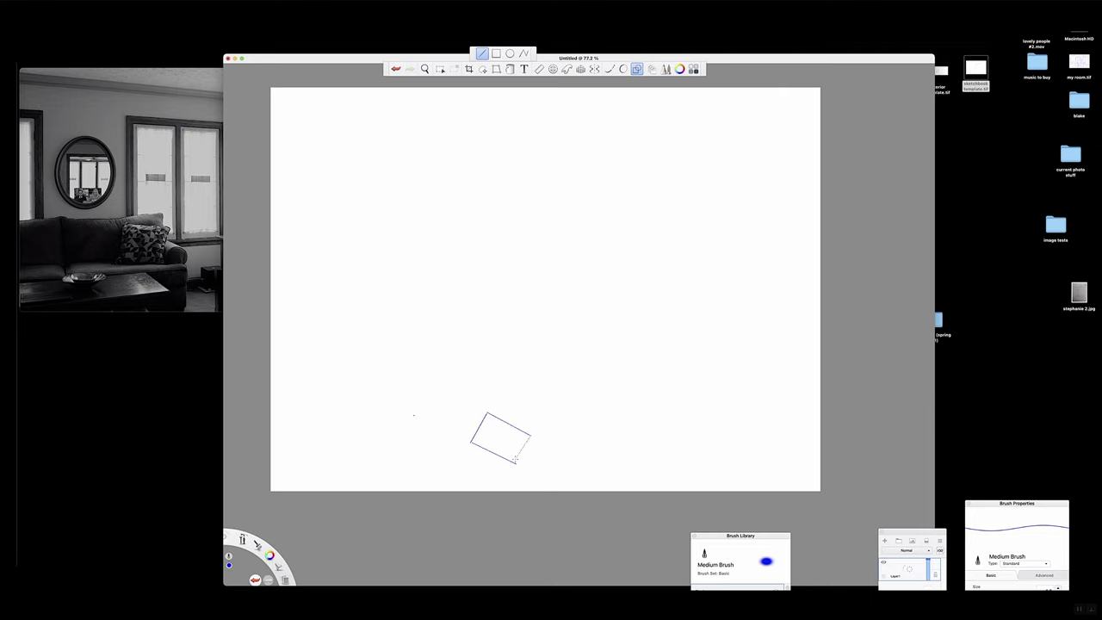
left_click(516, 463)
- Draw two straight wall lines in plan view, one vertical and one horizontal, meeting at the room's upper-right corner
left_click_drag(676, 141, 679, 489)
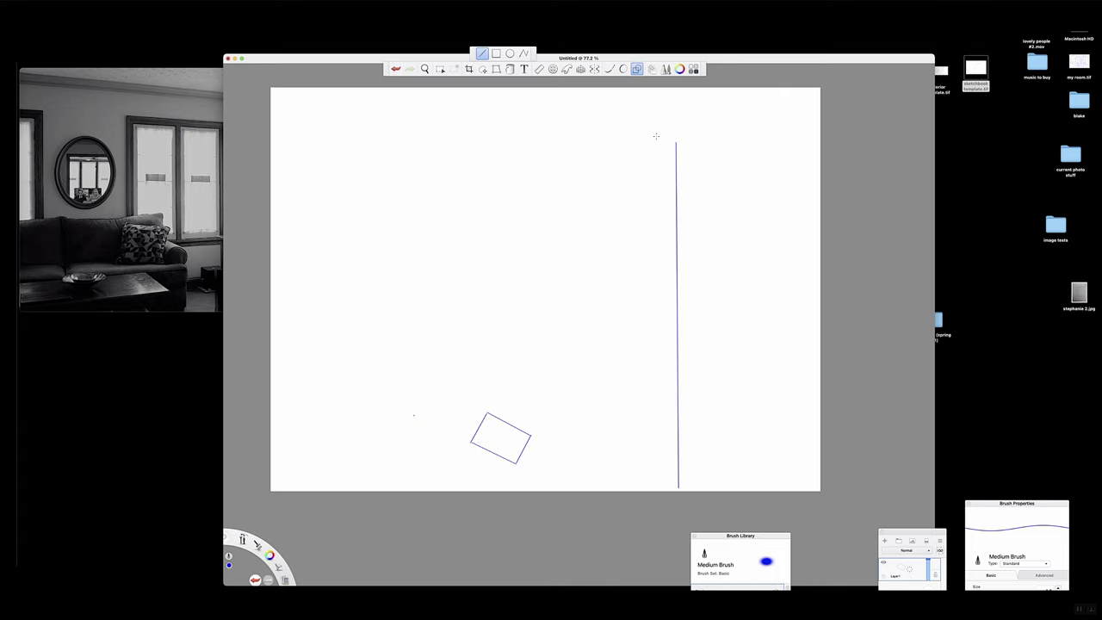
left_click_drag(674, 141, 298, 145)
- Draw a short arrow towards the right wall and a long arrow from the tilted rectangle to the room corner
mouse_move(633, 441)
left_mouse_down()
mouse_move(656, 444)
mouse_move(642, 433)
mouse_move(637, 447)
left_mouse_up()
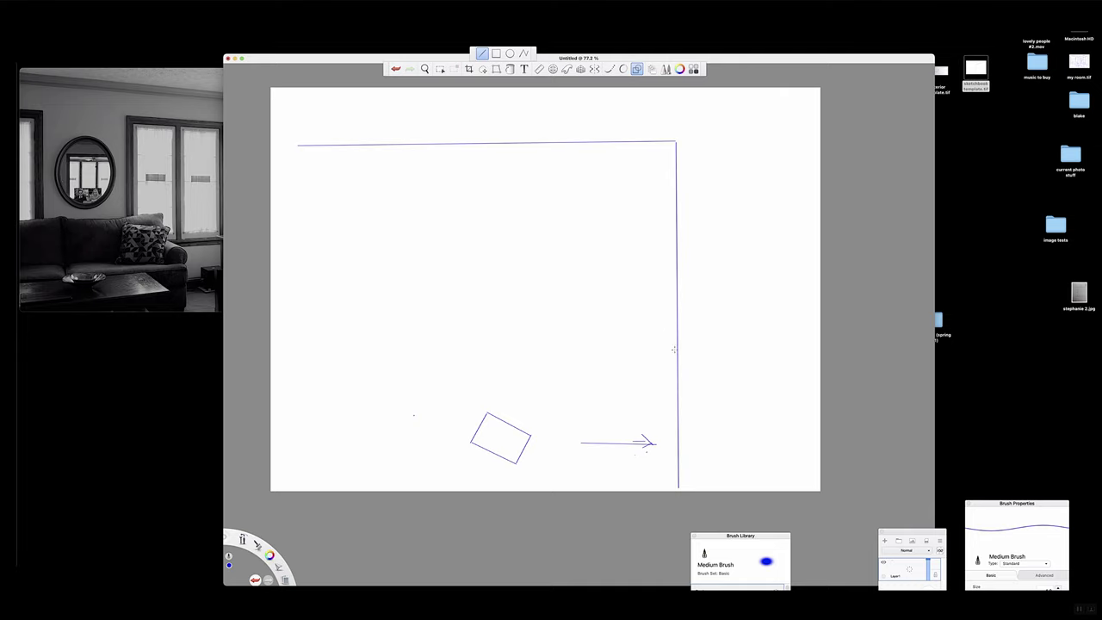
left_click_drag(514, 403, 651, 171)
mouse_move(651, 172)
left_mouse_down()
mouse_move(647, 195)
mouse_move(632, 176)
left_mouse_up()
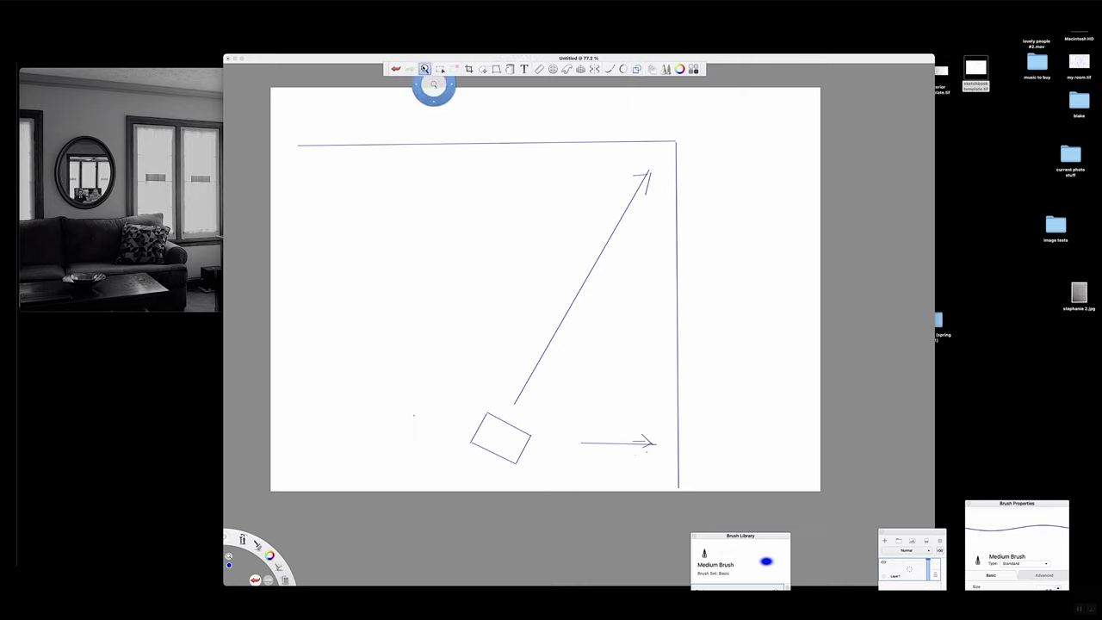
- Draw a circle inside the tilted rectangle, undoing the first off-centre attempt
left_click(510, 53)
left_click_drag(502, 425, 514, 437)
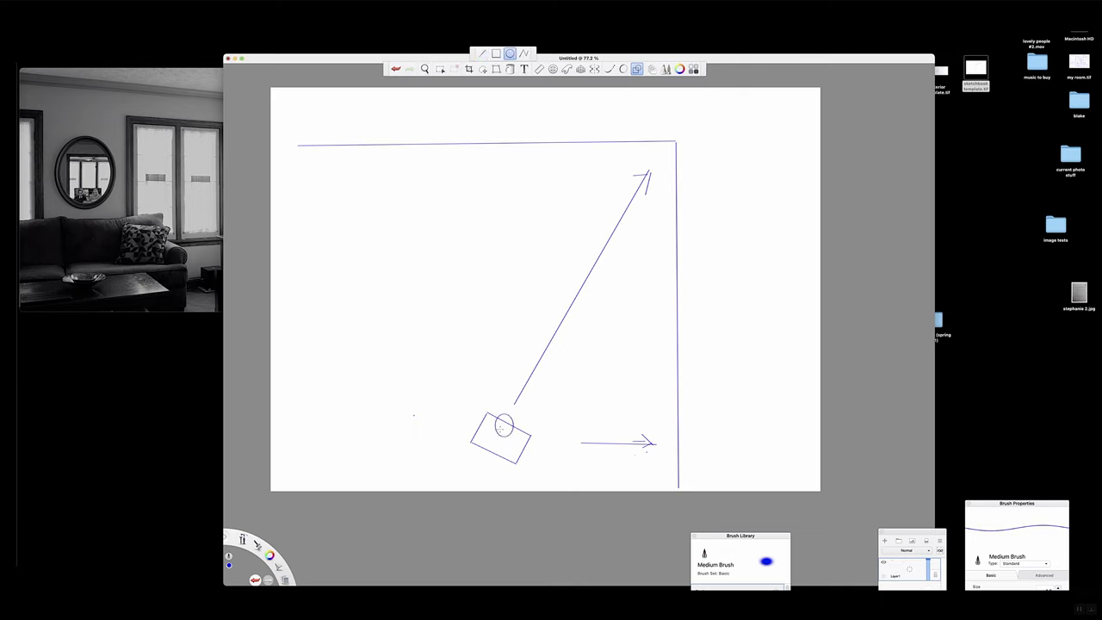
left_click(395, 69)
left_click_drag(499, 436, 514, 452)
- Draw a wide straight-line rectangle along the upper wall and mark an opening on that wall with short strokes
left_click(482, 53)
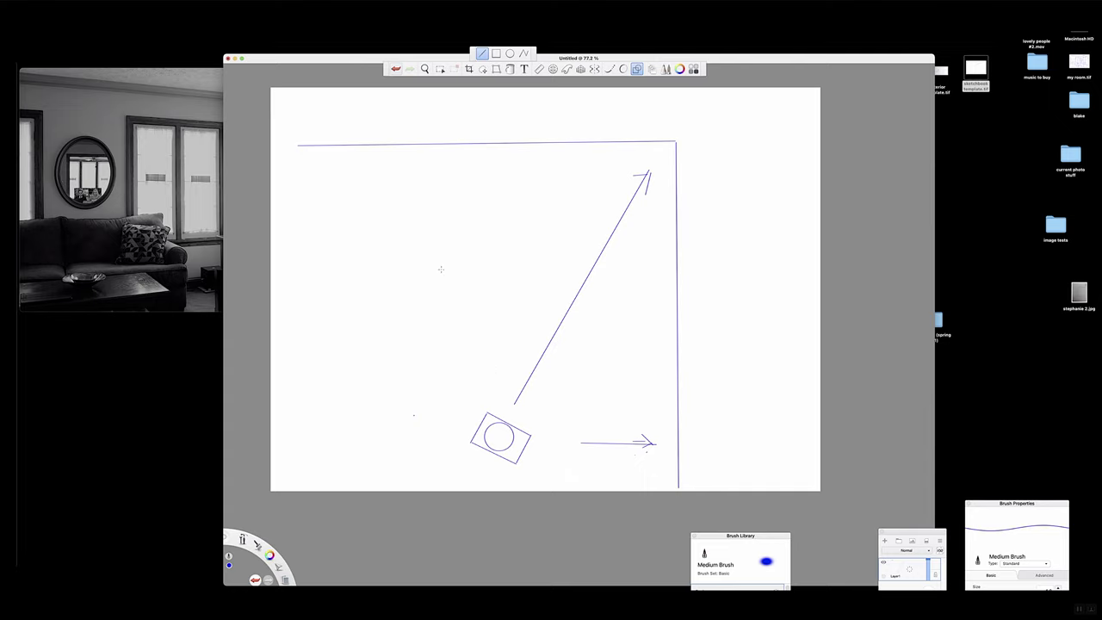
mouse_move(311, 164)
left_mouse_down()
mouse_move(310, 250)
mouse_move(557, 255)
mouse_move(555, 157)
mouse_move(322, 166)
left_mouse_up()
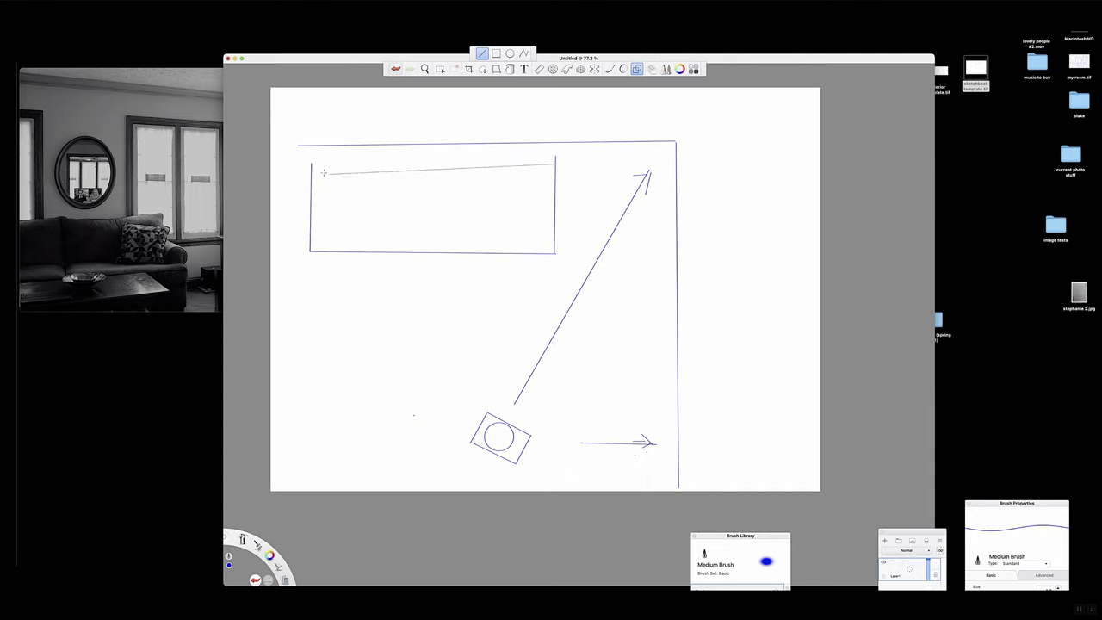
left_click_drag(468, 135, 534, 149)
left_click_drag(477, 144, 522, 146)
- Draw a tall narrow rectangle along the right wall and a second, longer arrow from the viewer towards that wall
mouse_move(601, 207)
left_mouse_down()
mouse_move(599, 362)
mouse_move(629, 204)
mouse_move(650, 204)
left_mouse_up()
left_click_drag(656, 198, 659, 374)
left_click_drag(657, 370, 599, 364)
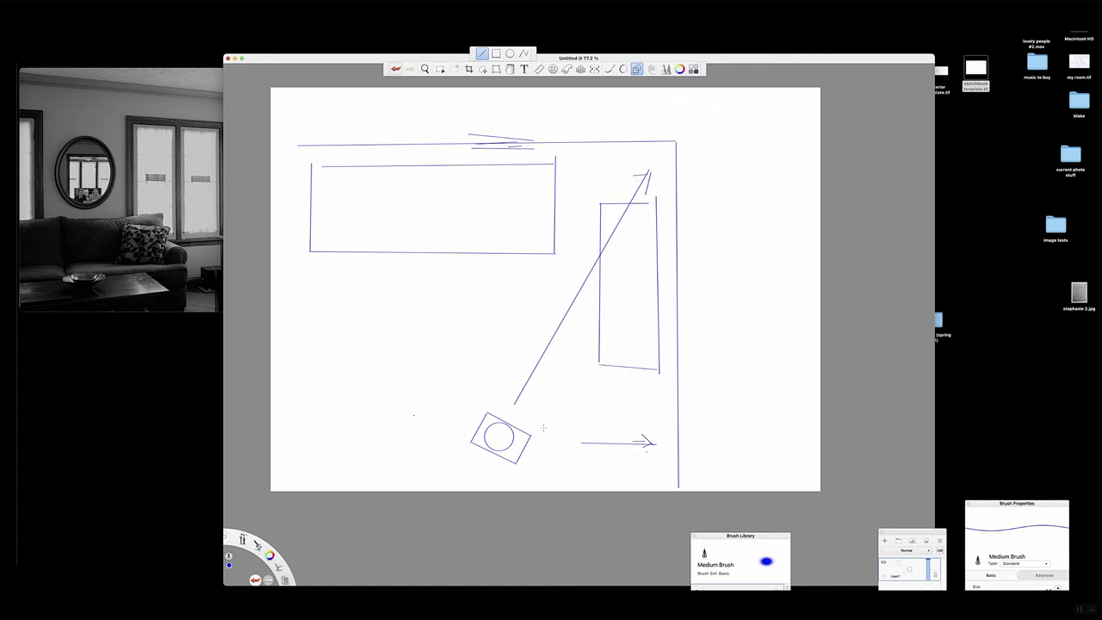
left_click_drag(546, 428, 664, 429)
left_click_drag(649, 430, 663, 428)
- Switch to the black-and-white room reference video and enlarge its window
left_click(206, 73)
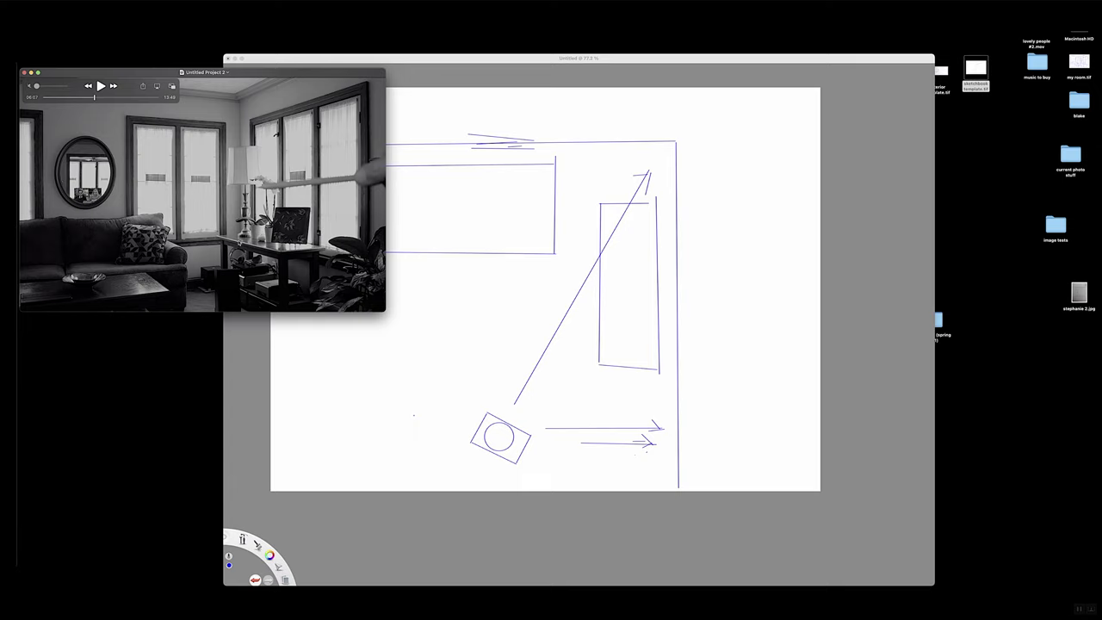
left_click_drag(385, 311, 517, 400)
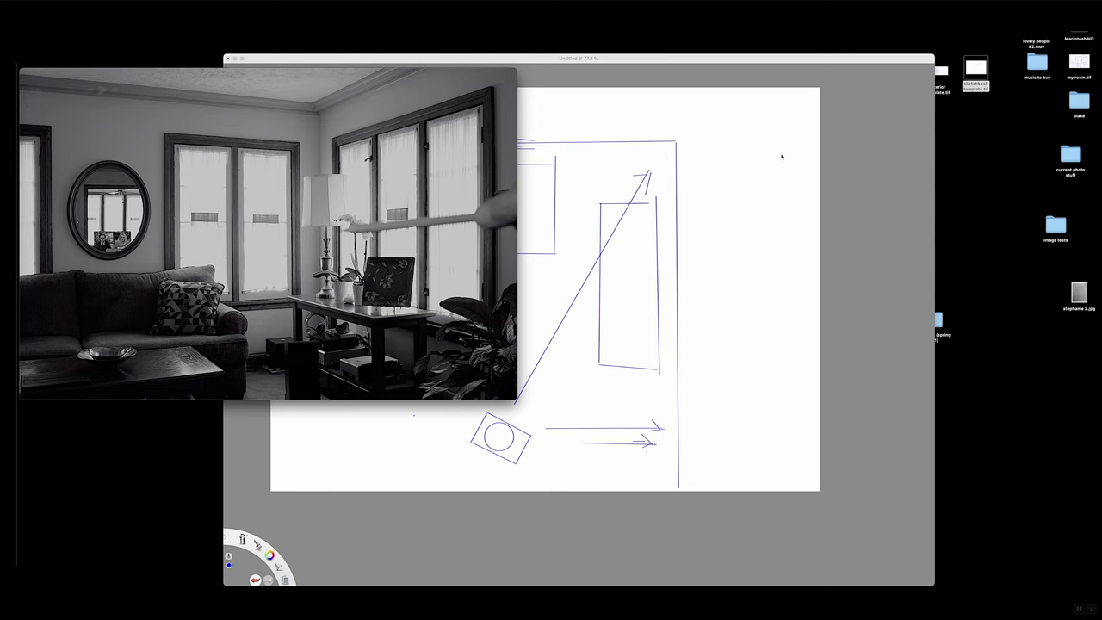
- Preview the finished sketch my room.tif zoomed out in a smaller window, and return to the Untitled canvas
left_click(1080, 63)
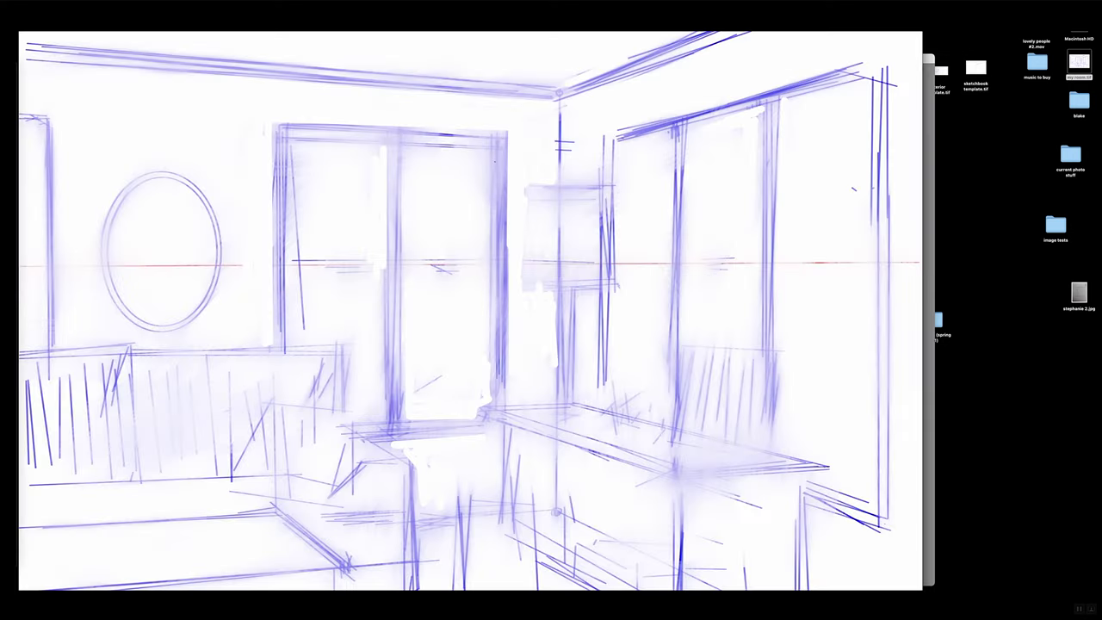
left_click_drag(707, 255, 729, 254)
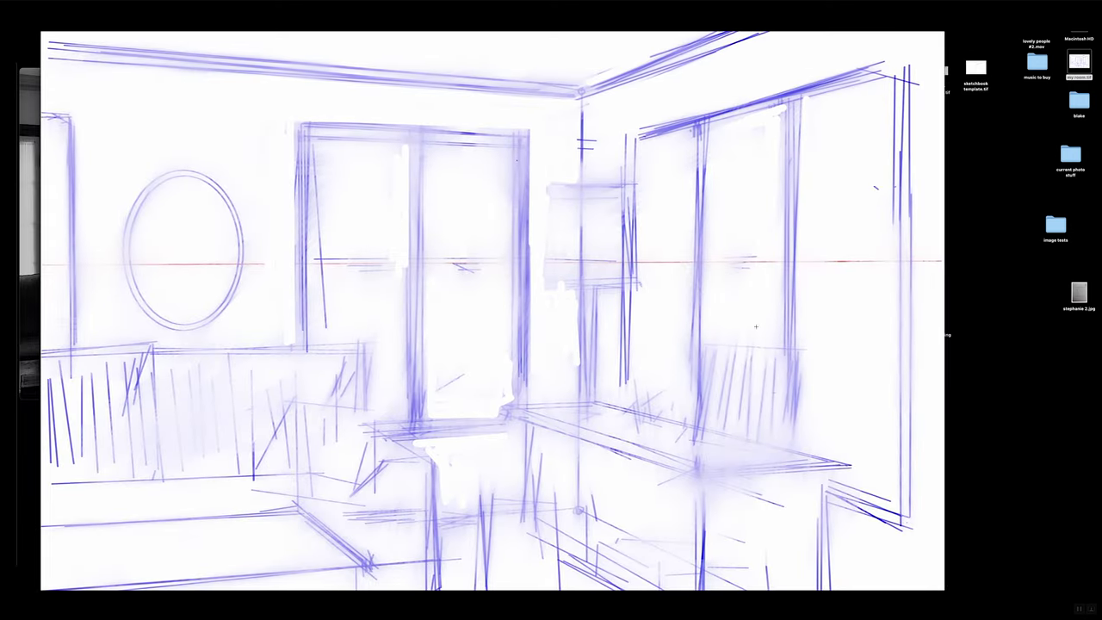
key("super+minus")
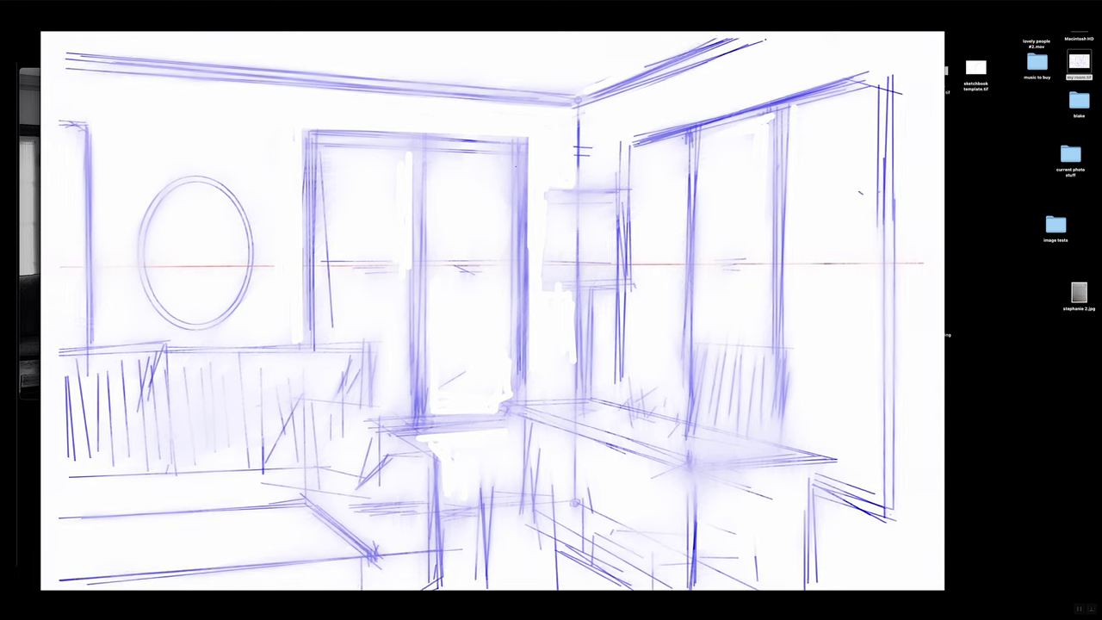
left_click_drag(943, 590, 900, 540)
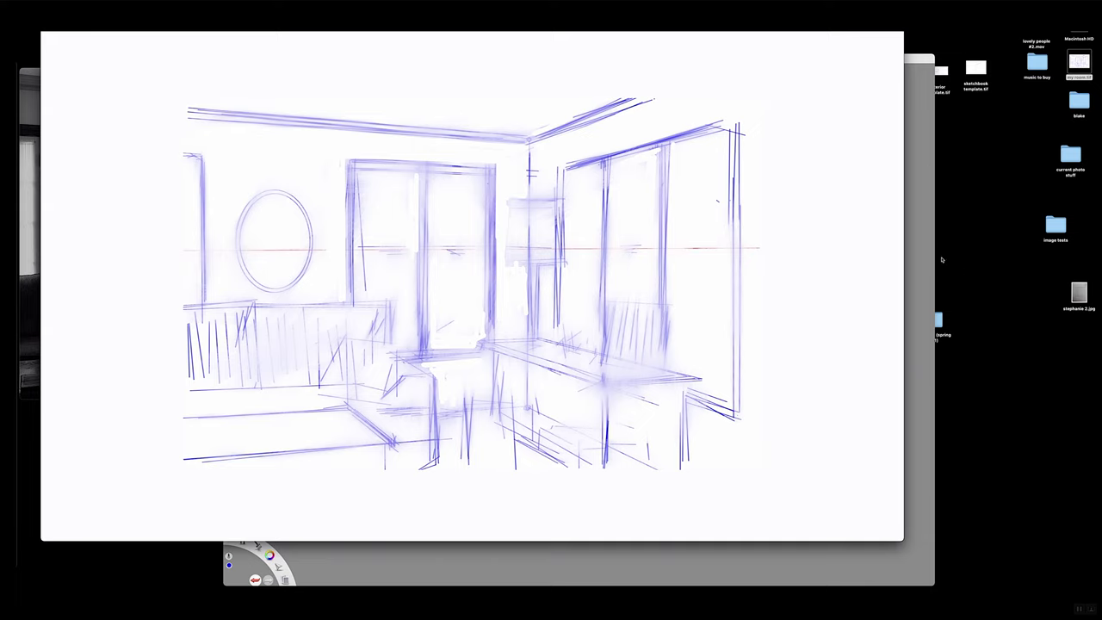
left_click_drag(471, 33, 489, 38)
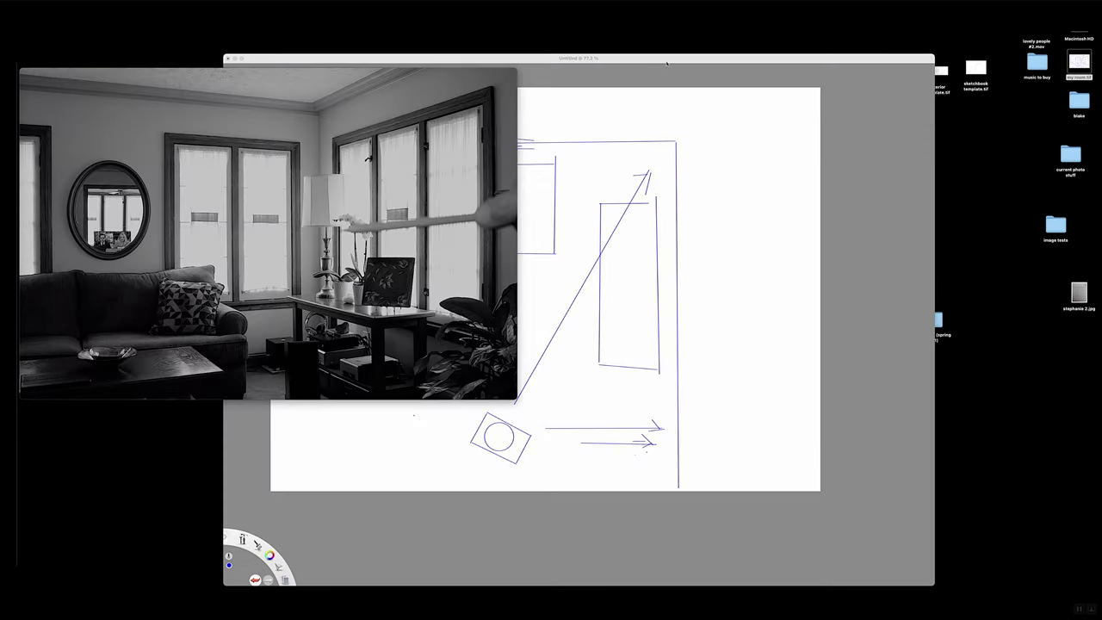
left_click(668, 59)
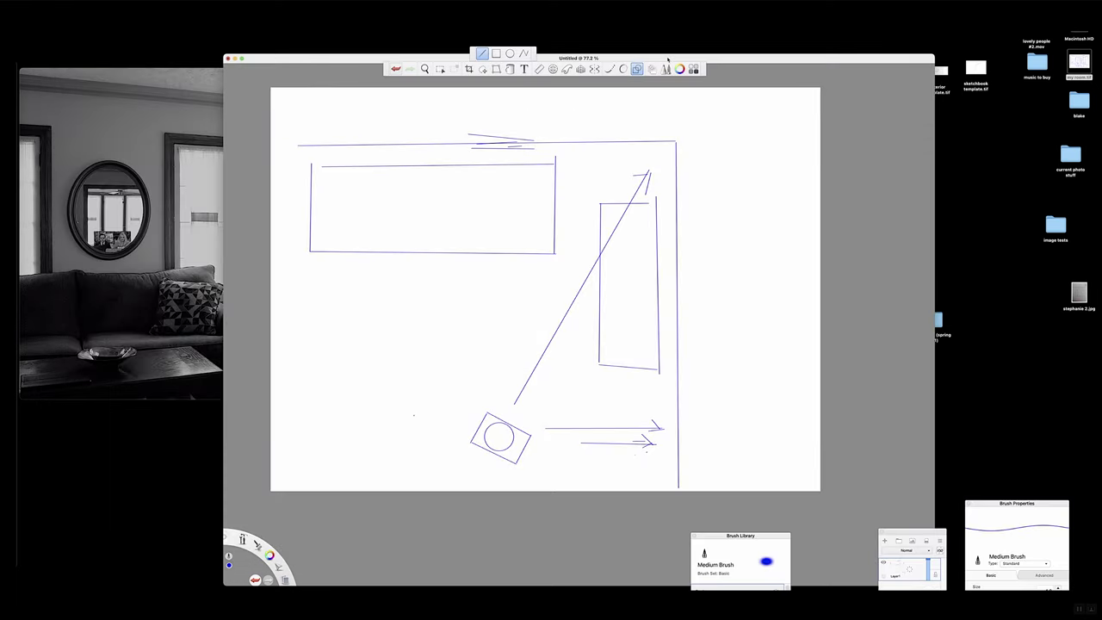
mouse_move(108, 115)
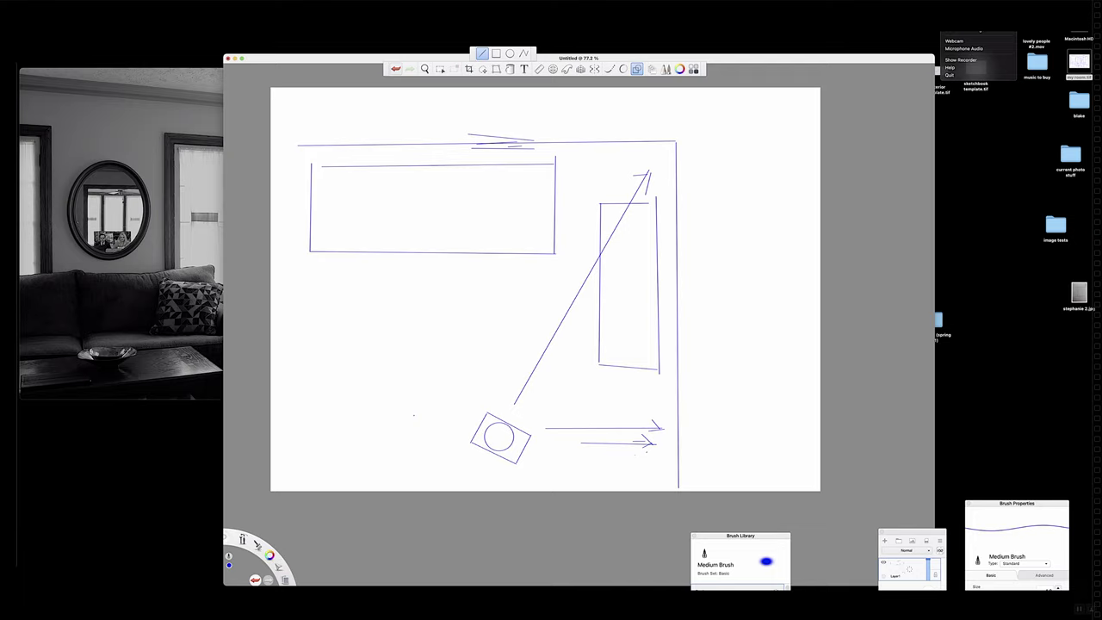
mouse_move(622, 589)
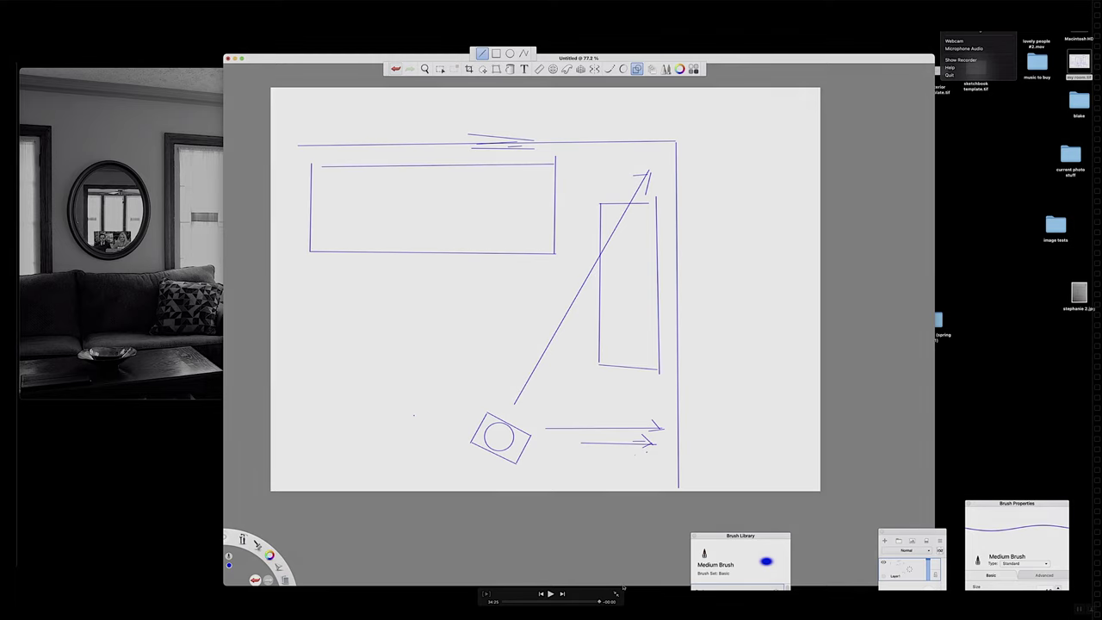